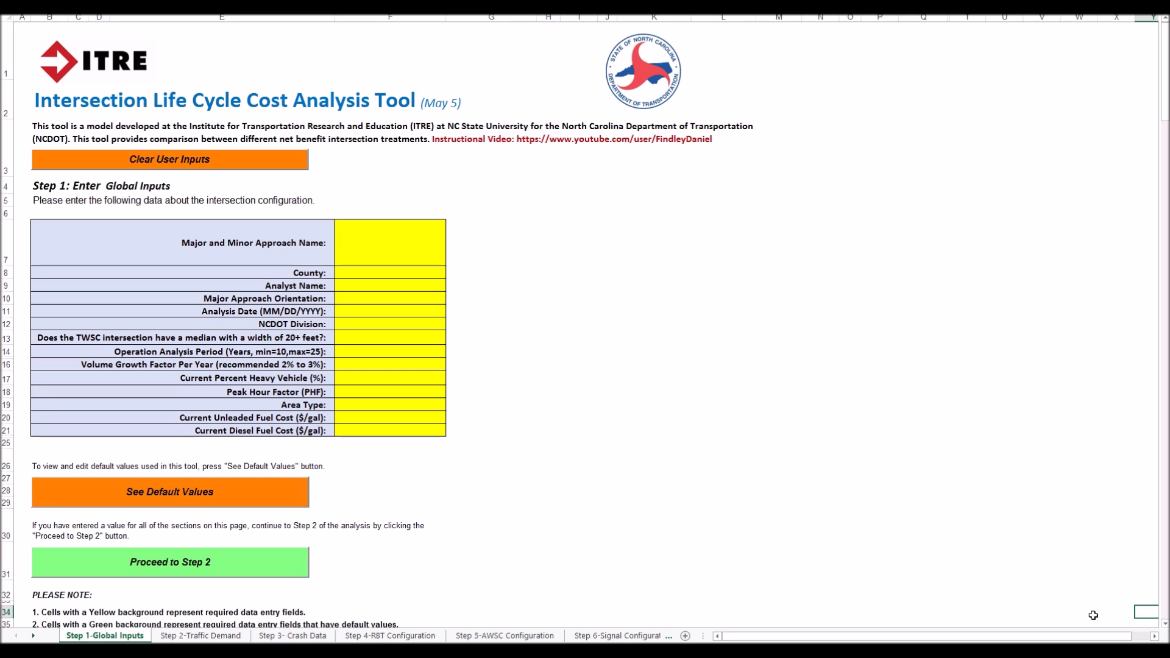
- Open the tool's default values and review the type-specific inputs, including annual maintenance cost and service life
left_click(1074, 594)
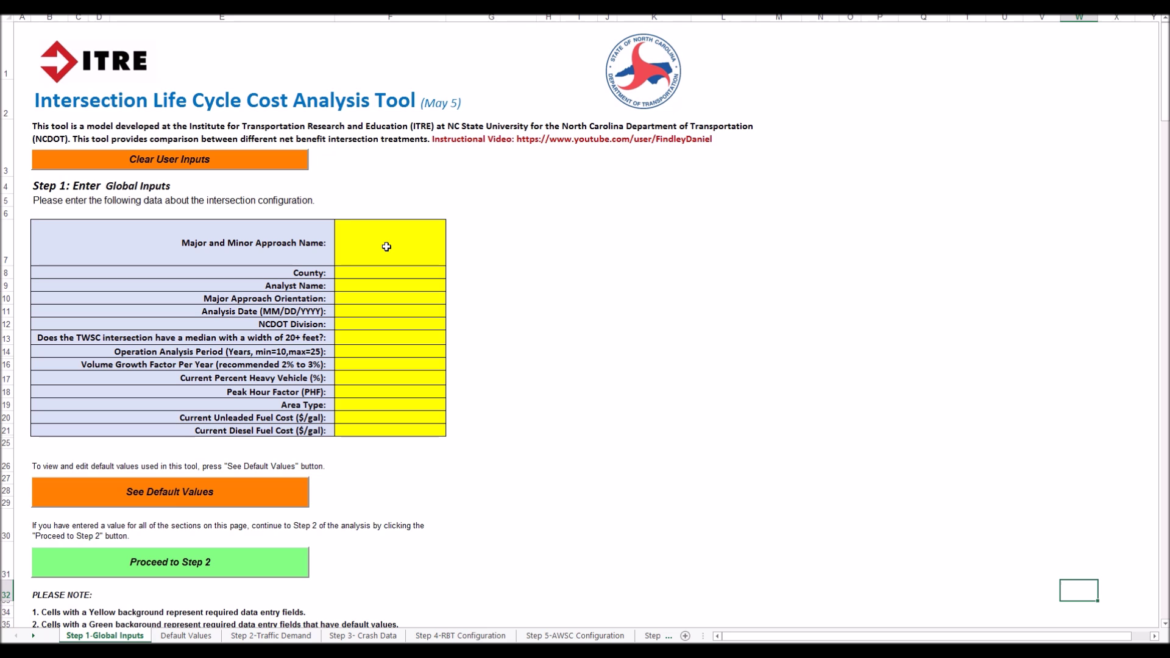
left_click(171, 491)
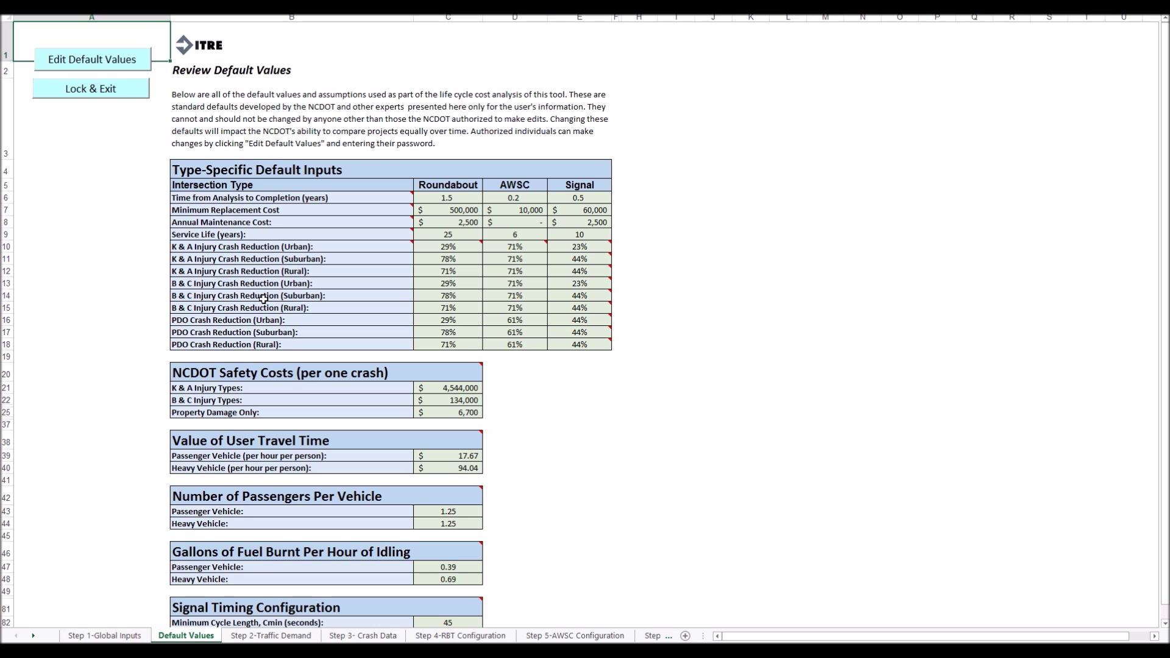
left_click(467, 224)
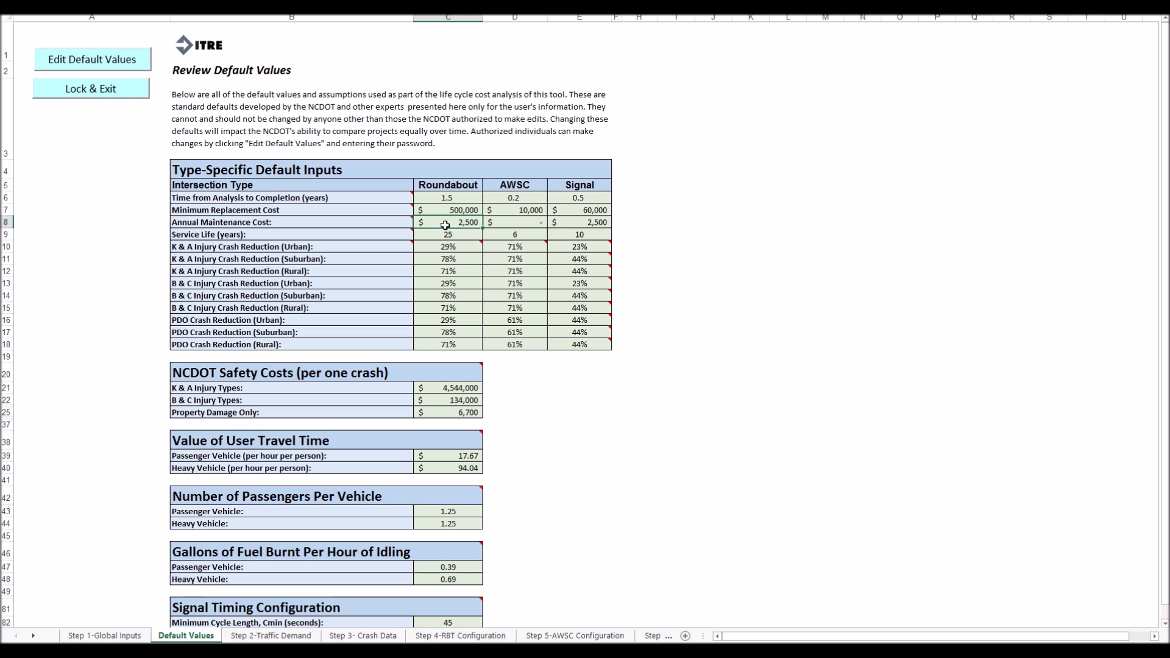
left_click(279, 236)
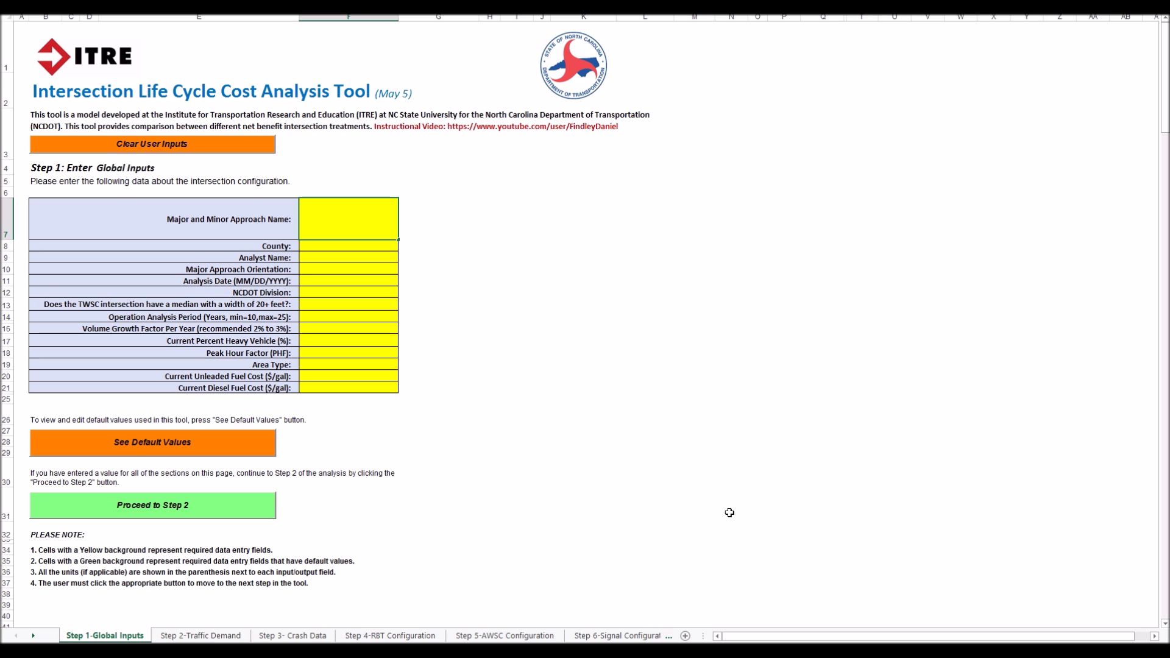
- Enter "A Street and B Street" as the major and minor approach name in the global inputs
left_click(349, 248)
left_click(353, 227)
double_click(354, 229)
type("A street and B Street")
left_click(324, 216)
key("BackSpace")
type("S")
key("Return")
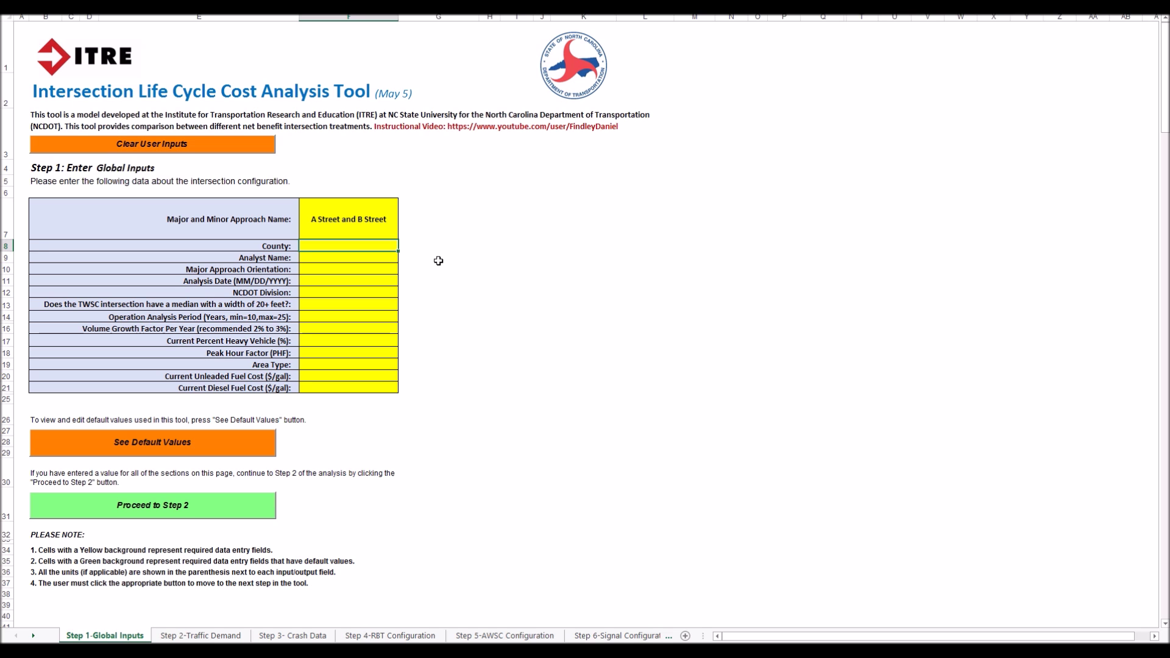
- Set the county to Wake and enter the analyst's full name
type("Wake")
left_click(389, 258)
type("Jane")
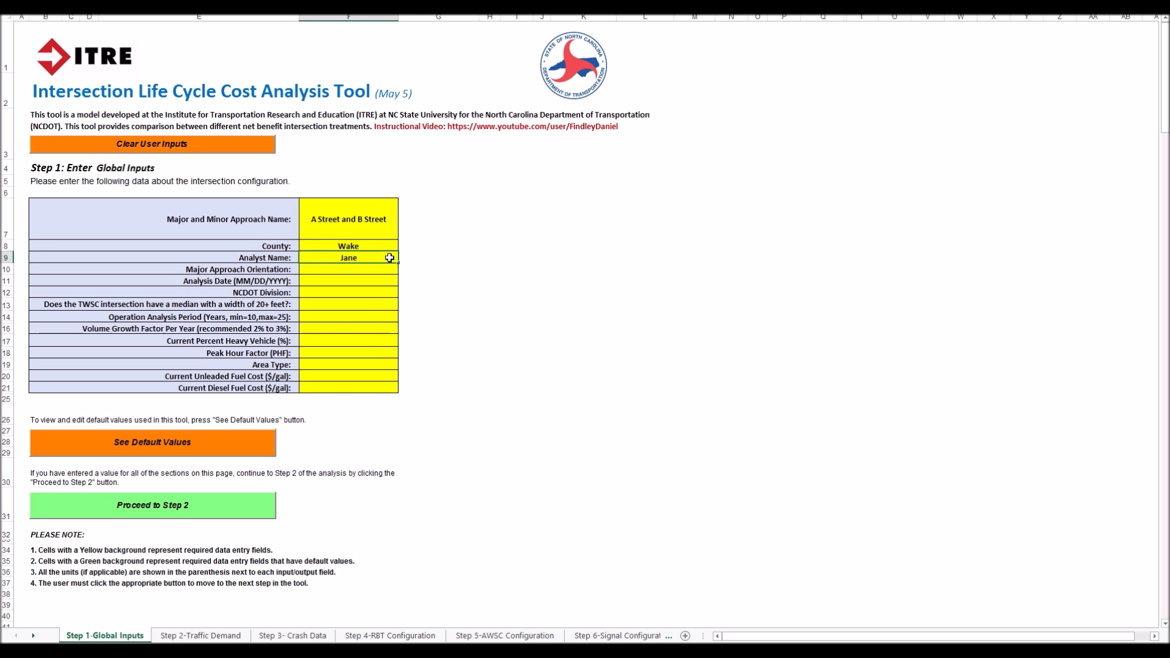
type(" Doe")
- Set the major approach orientation to East-West
left_click(374, 268)
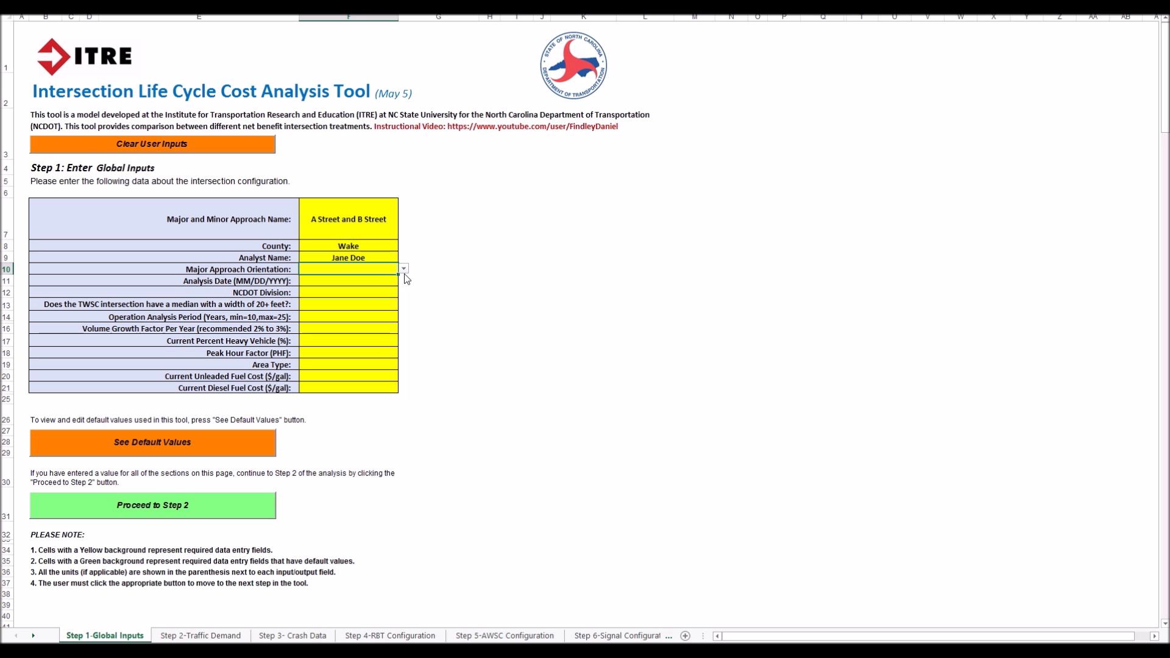
left_click(404, 270)
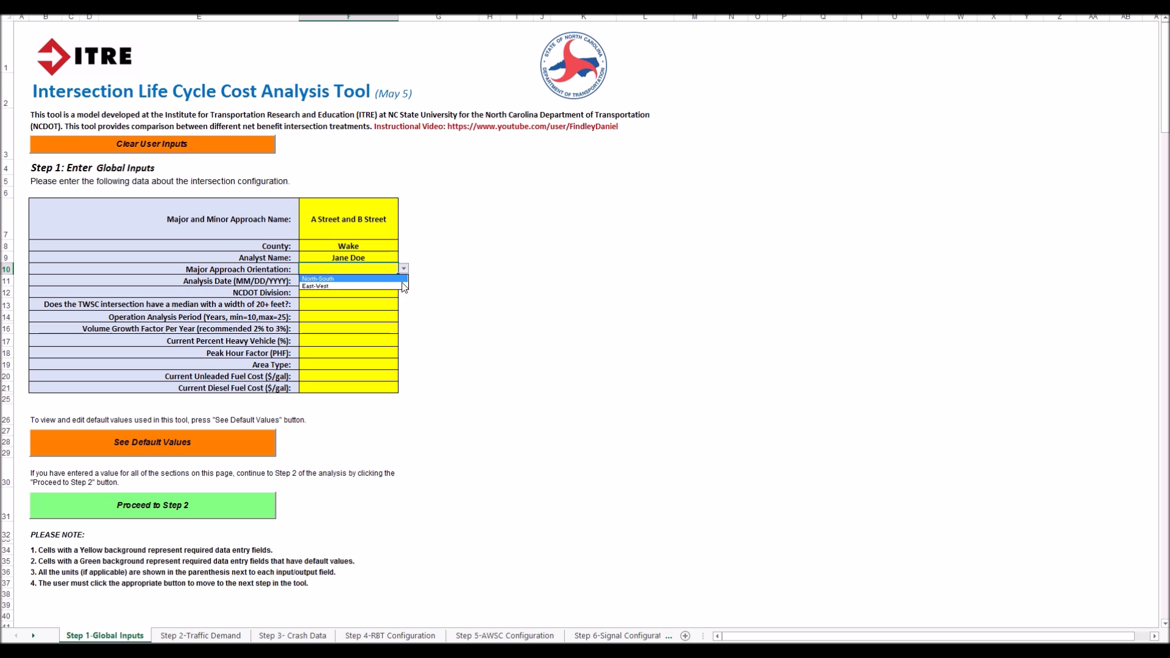
left_click(404, 287)
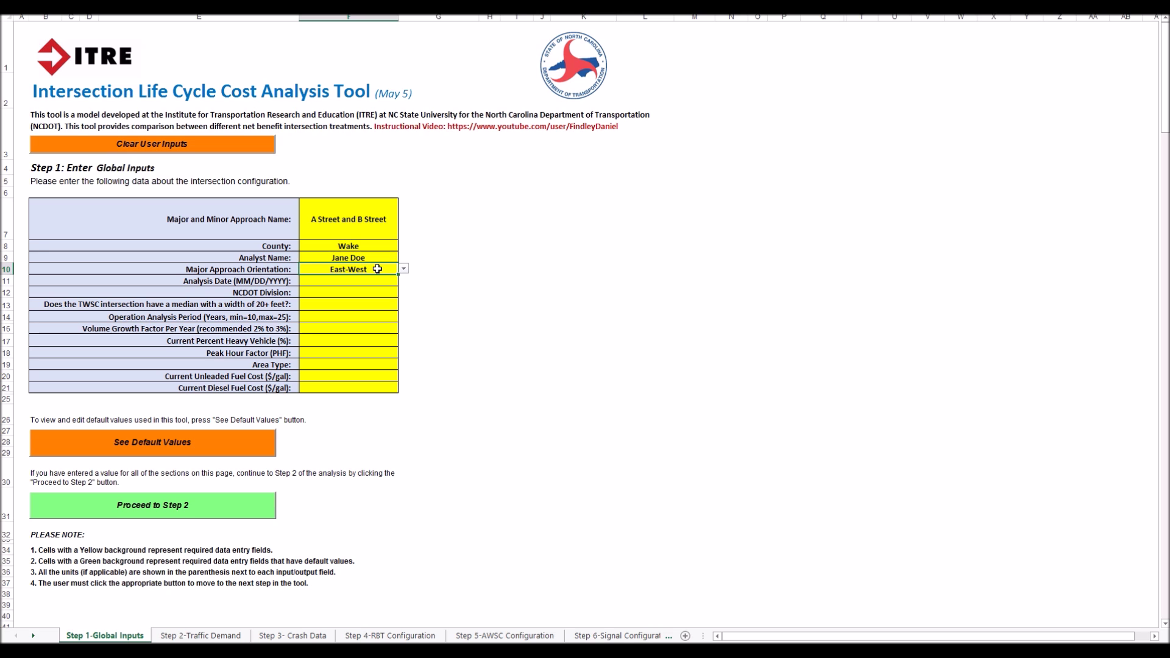
left_click(404, 270)
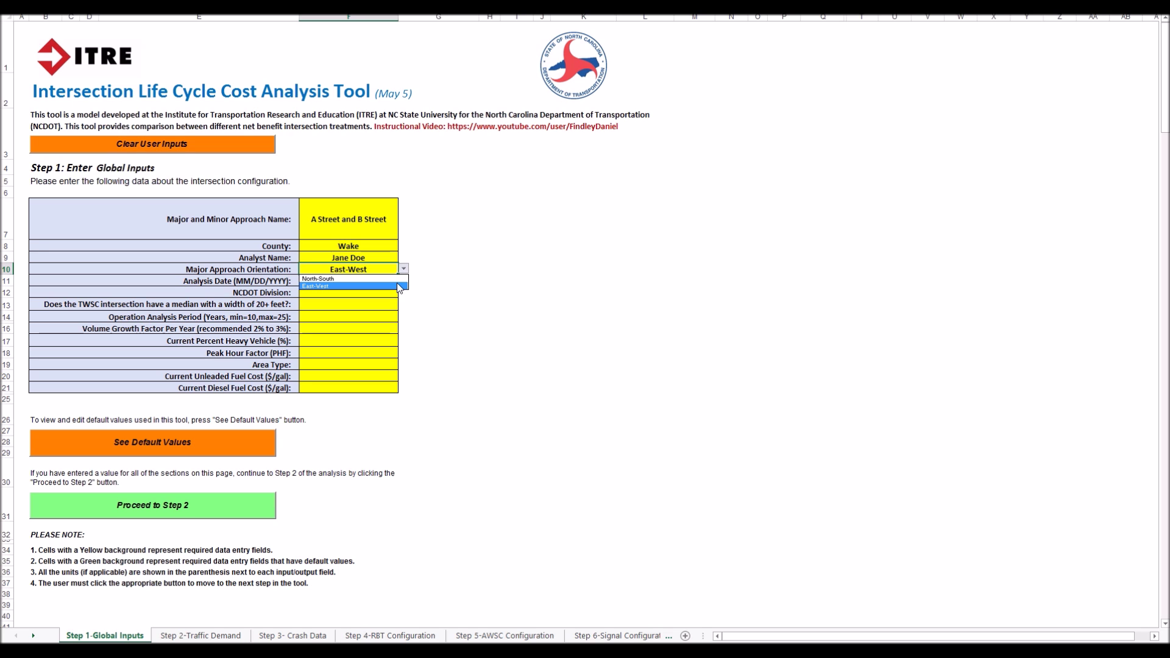
left_click(397, 284)
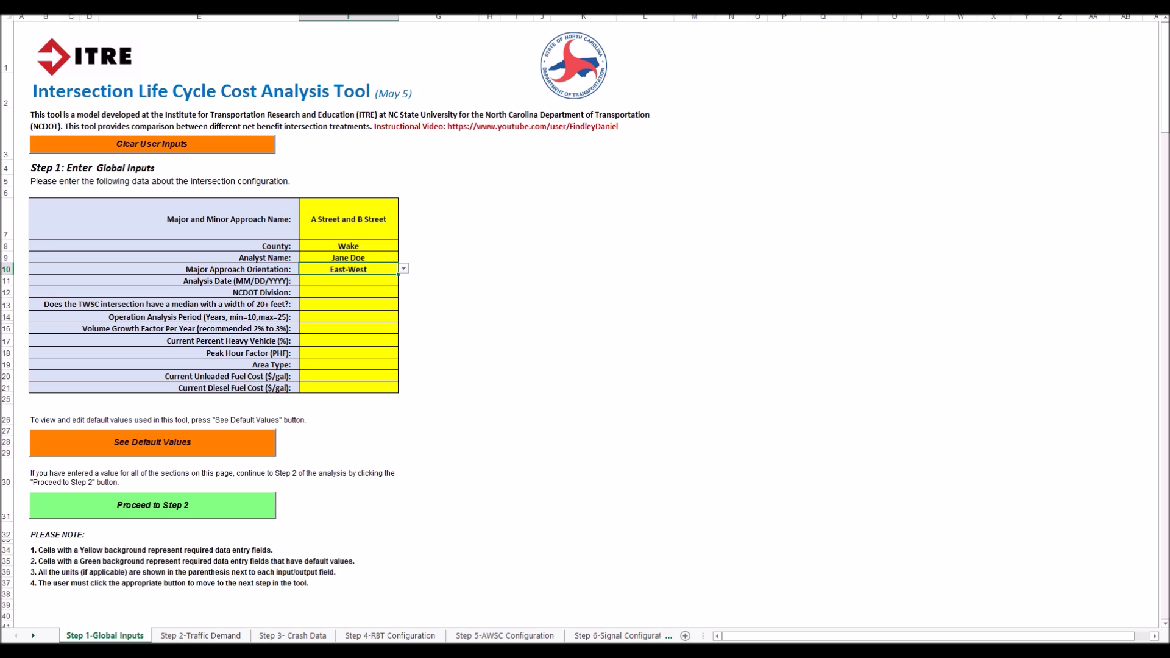
- Enter 5/12/2016 as the analysis date and 5 as the NCDOT division
left_click(365, 282)
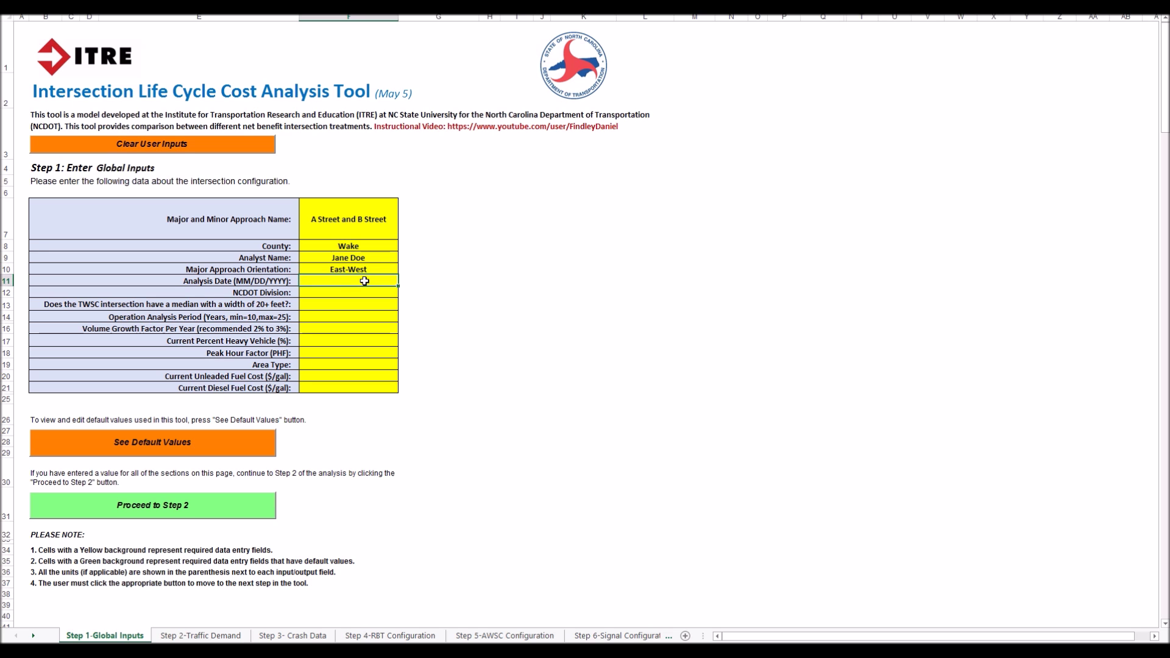
type("5/12/")
type("2016")
key("Return")
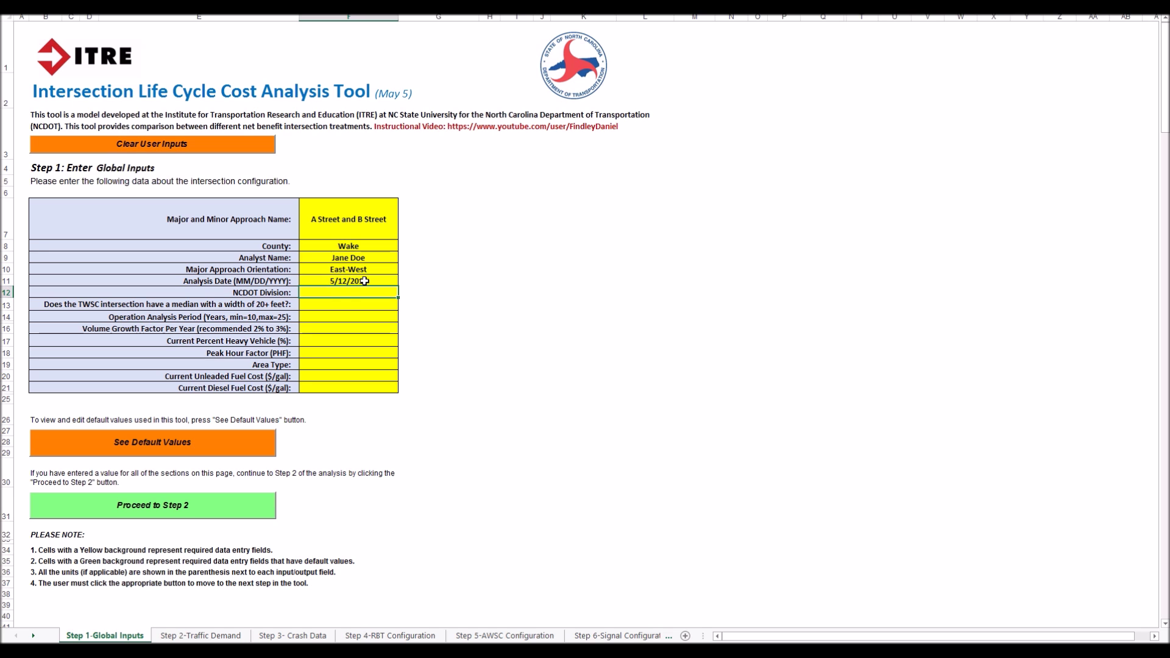
type("5")
key("Return")
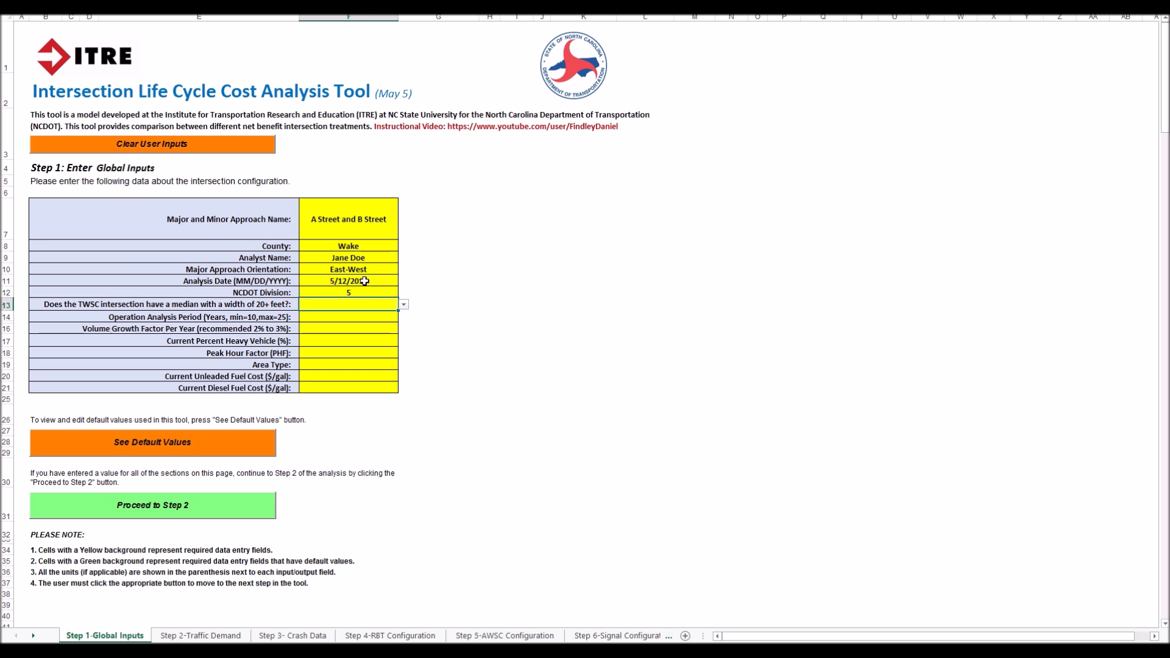
- Answer No to whether the TWSC intersection has a median with a width of 20+ feet
left_click(404, 309)
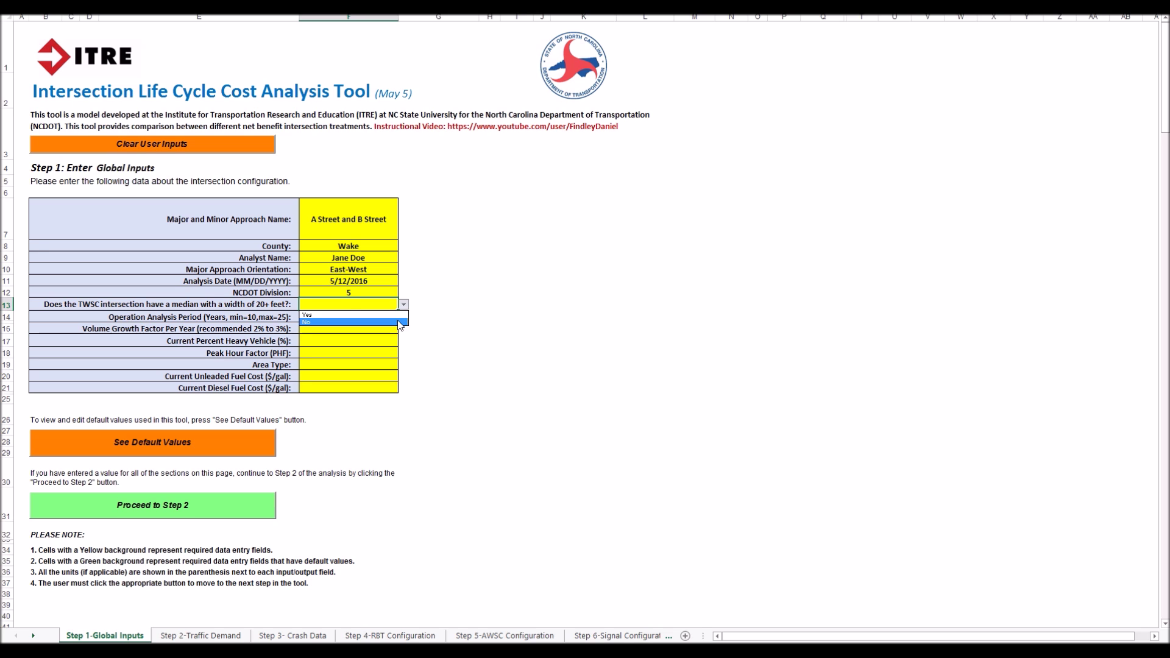
left_click(400, 322)
left_click(224, 304)
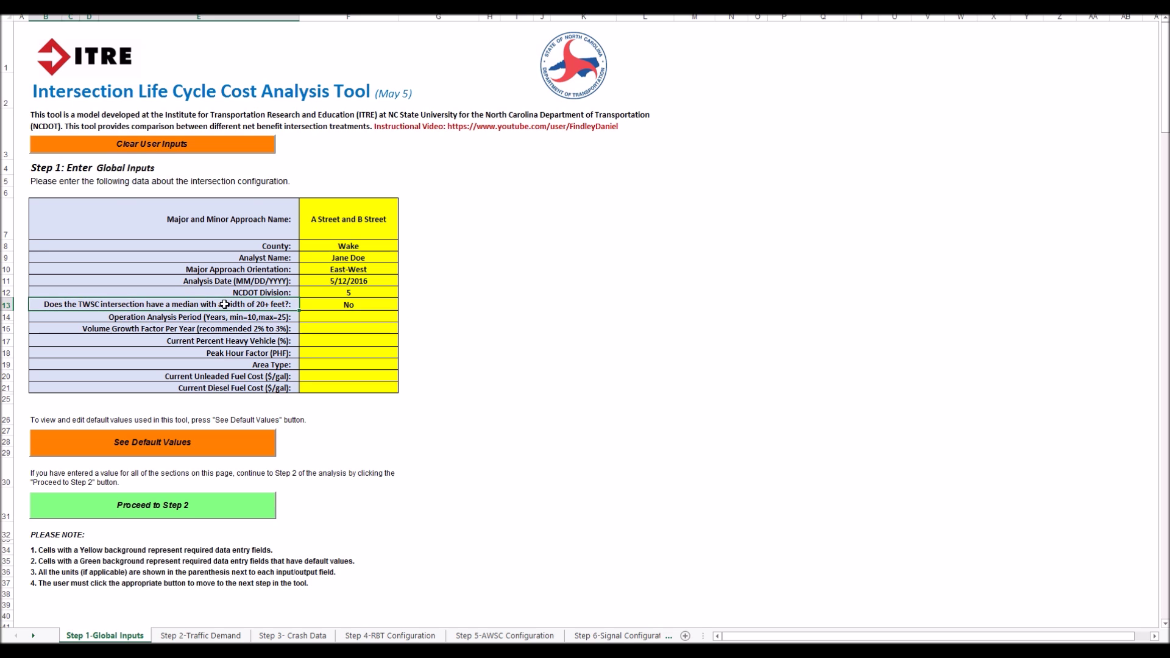
left_click(326, 308)
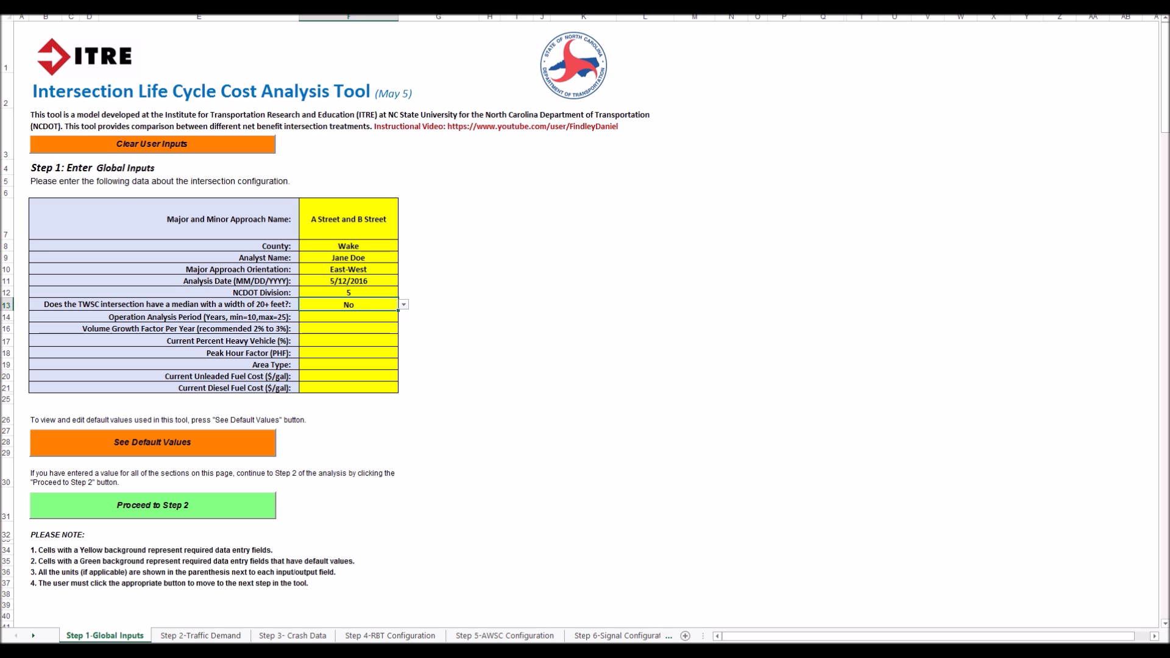
key("Return")
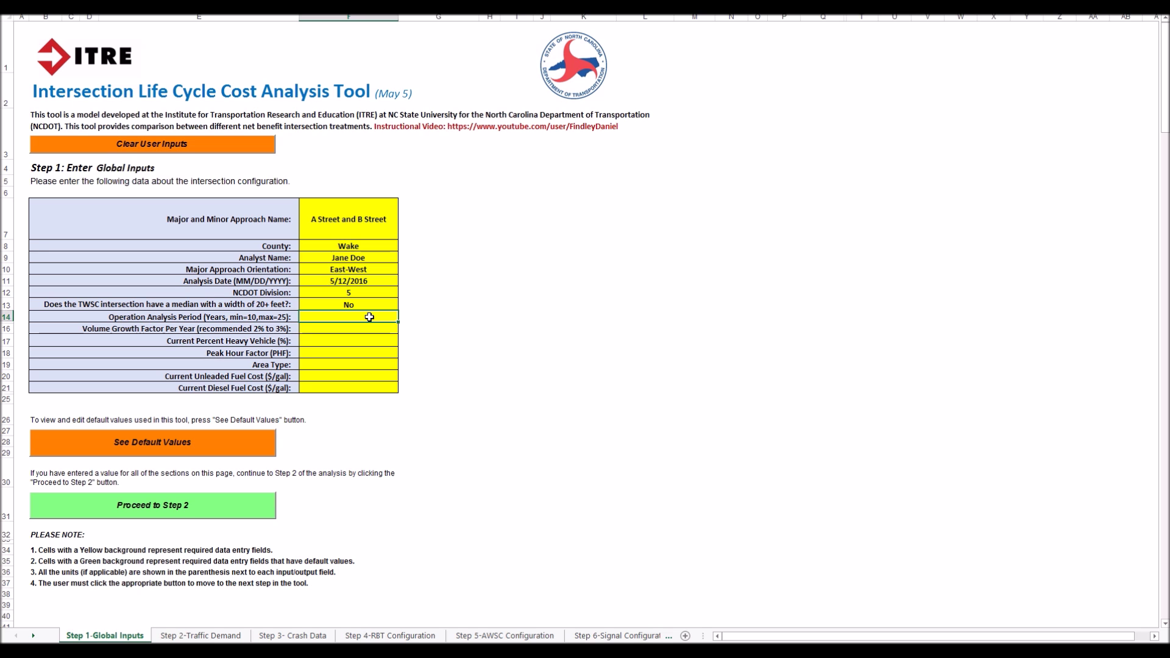
- Set the operation analysis period to 20 years and the yearly volume growth factor to 3%
type("20")
key("Return")
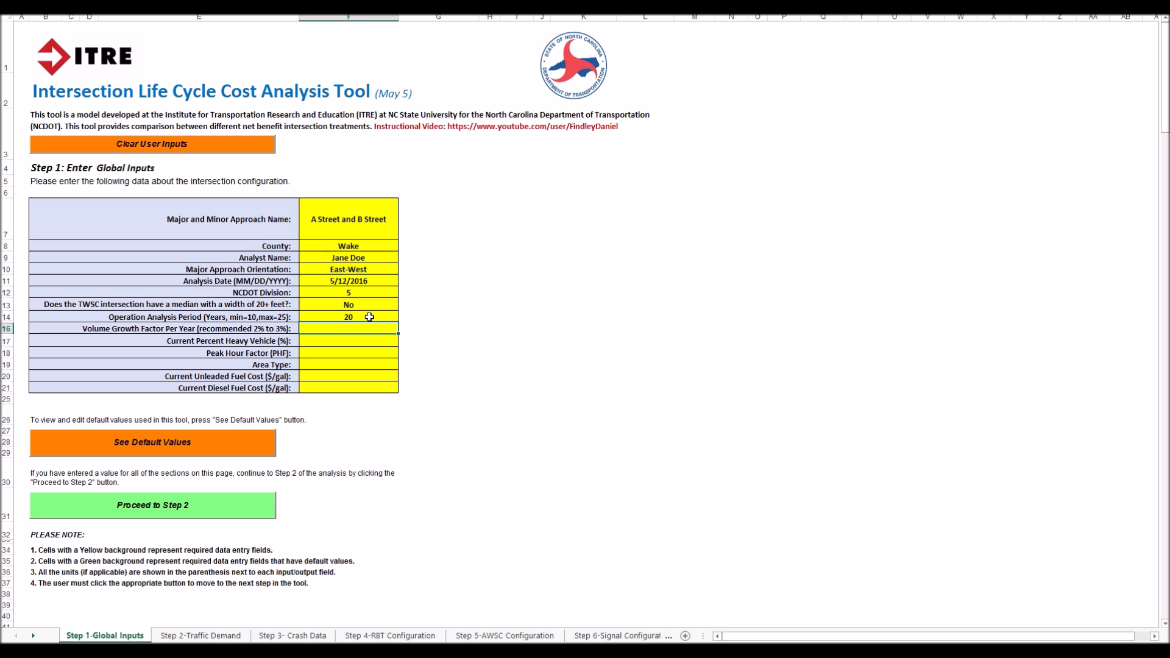
type("3%")
key("Return")
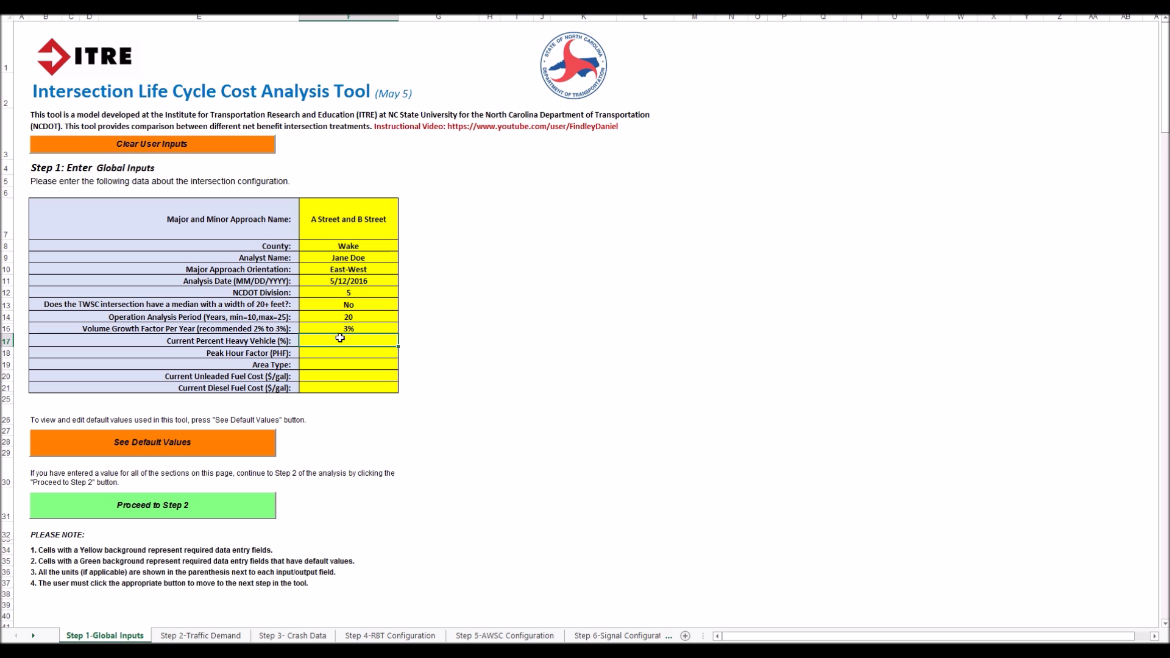
- Set the current percent heavy vehicle to 5%
type("%")
type("5")
key("Return")
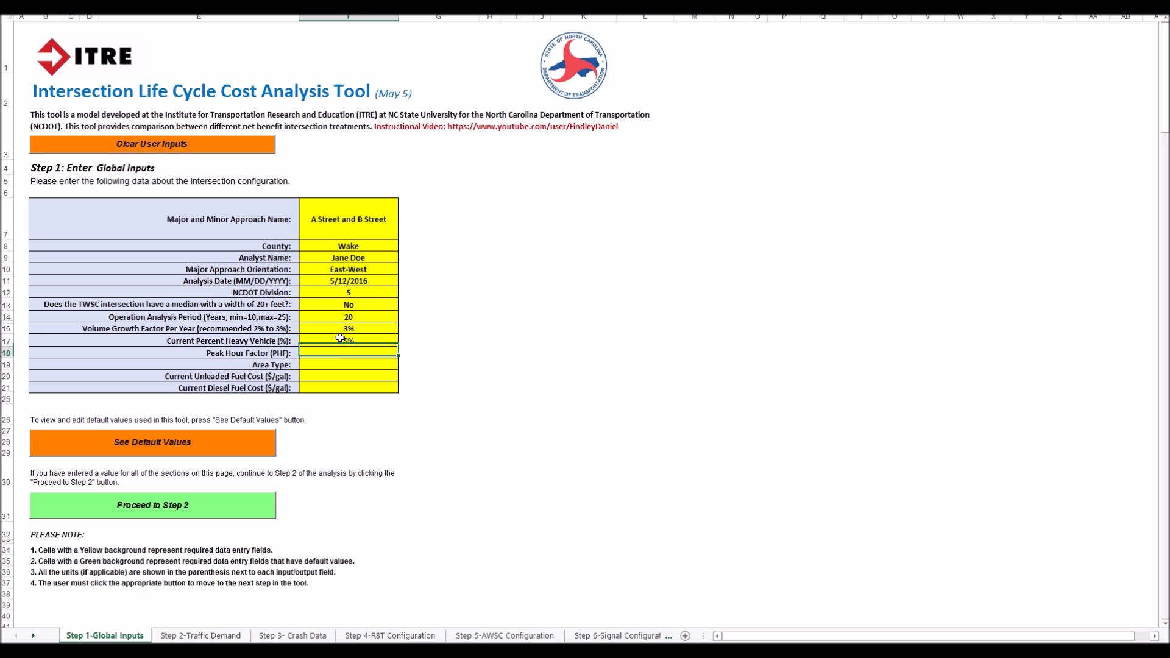
key("shift+Down")
key("shift+Down")
key("shift+Down")
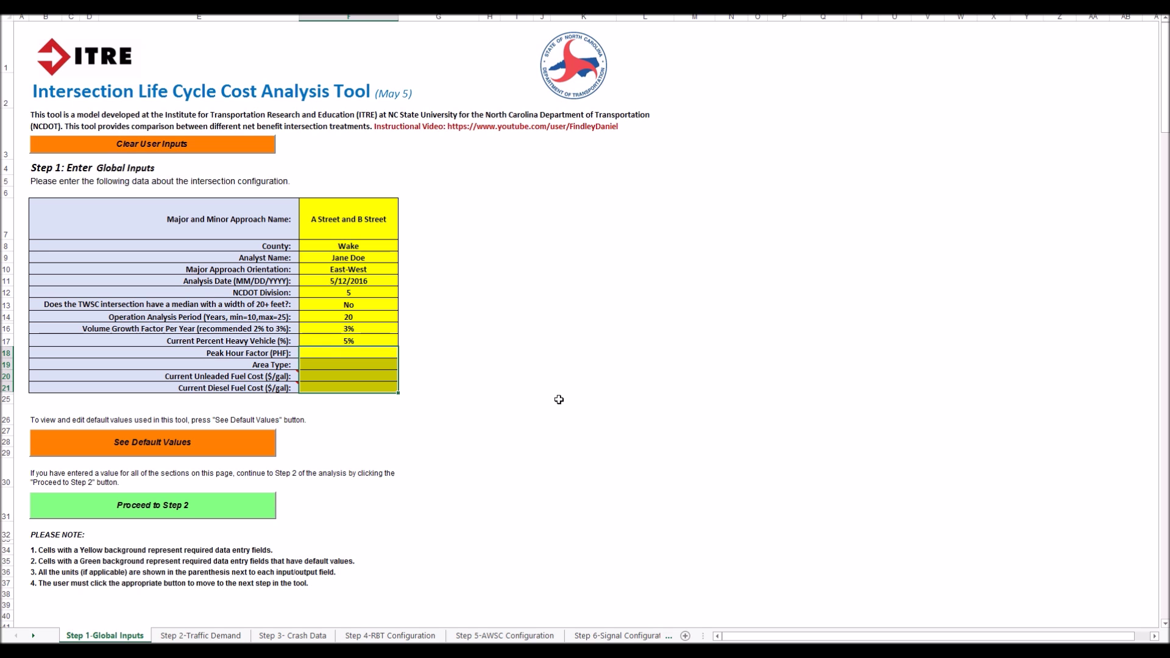
- Set the peak hour factor to 0.90 and the area type to Rural
left_click(334, 352)
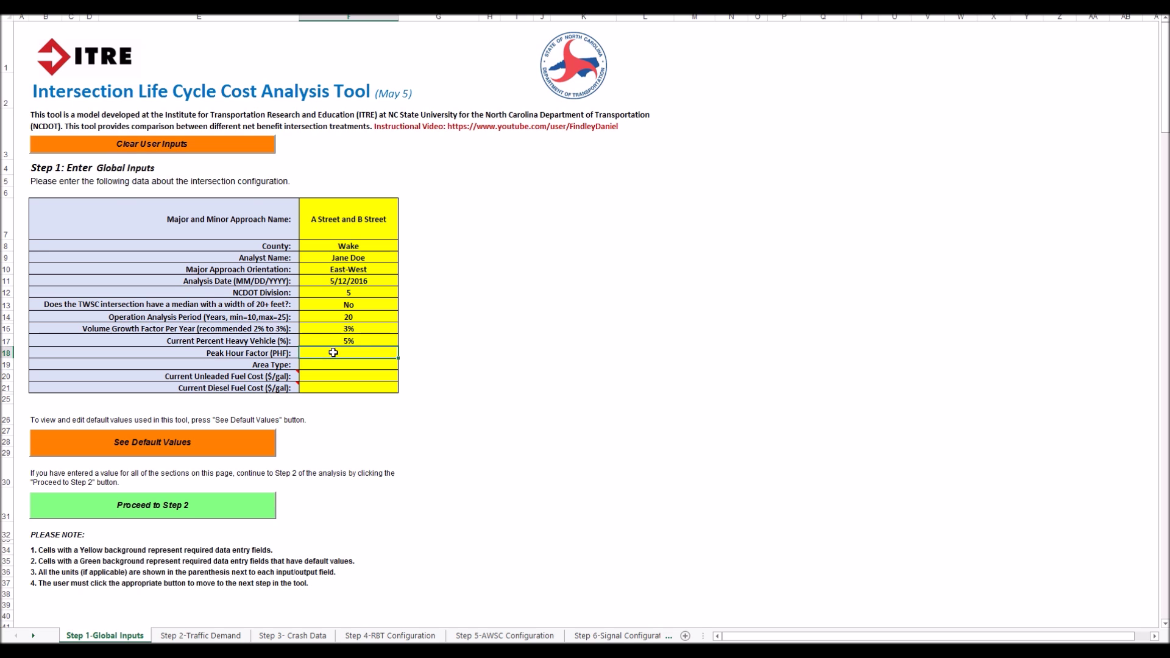
type(".9")
key("Return")
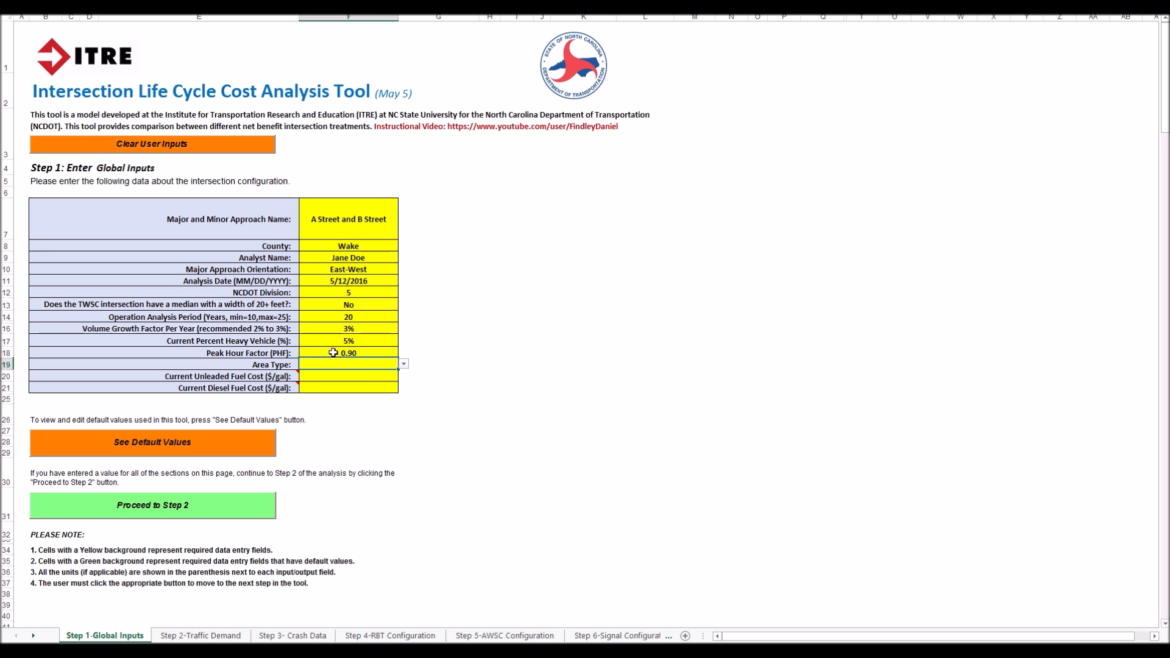
left_click(404, 364)
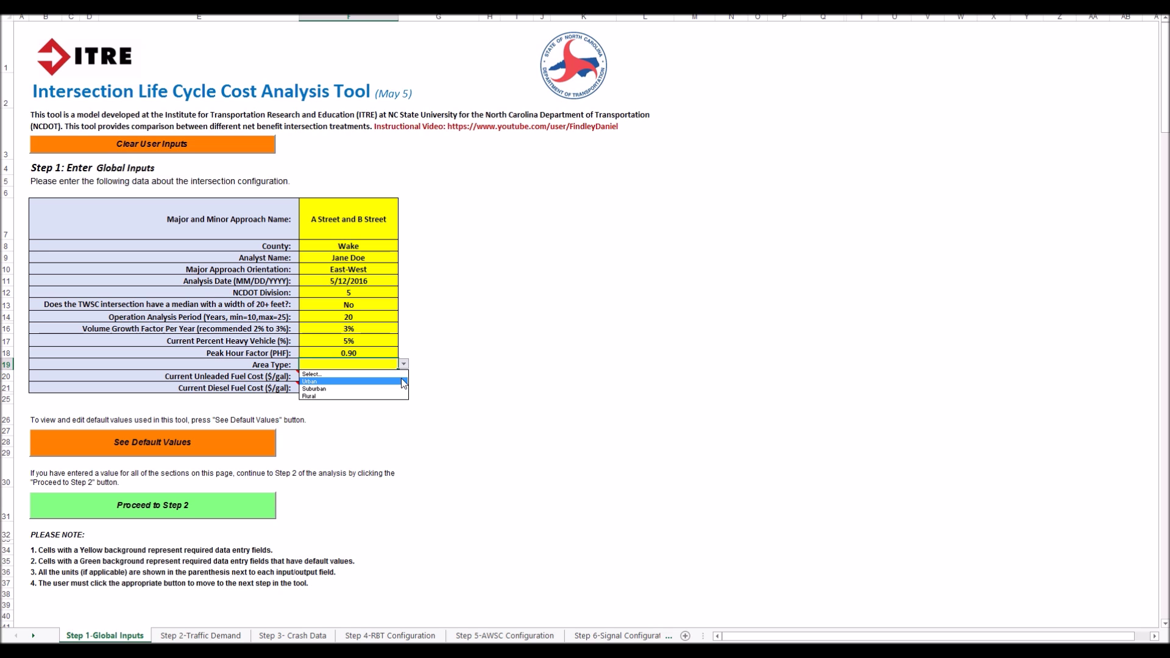
left_click(364, 396)
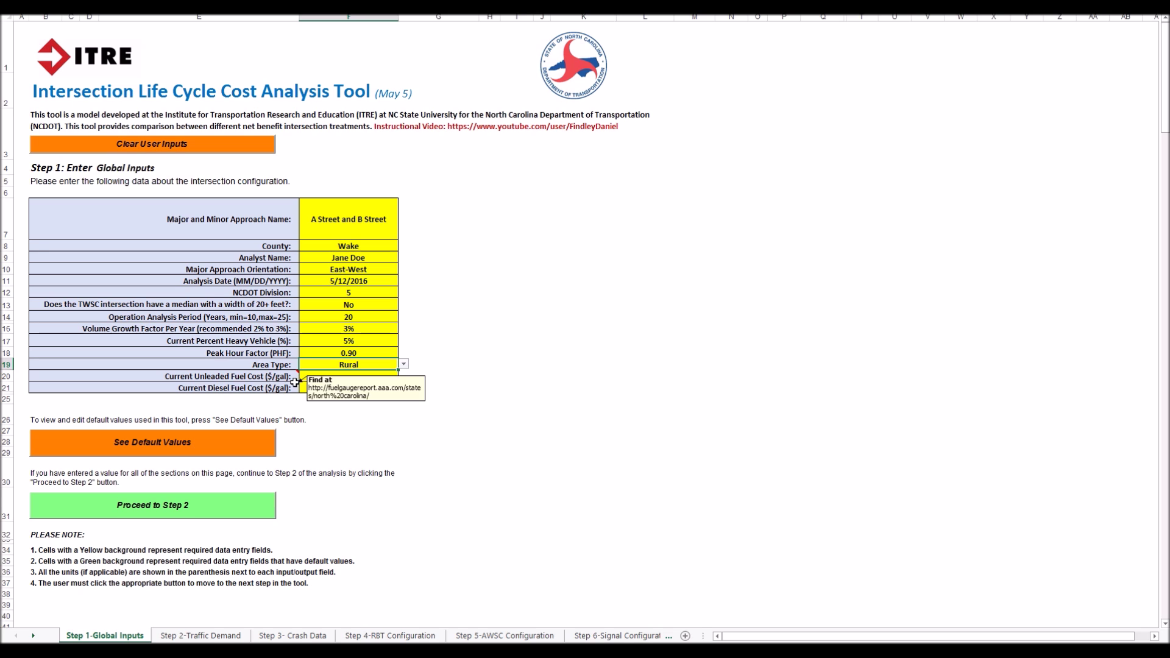
- Check the fuel cost source note, and enter $2.15 per gallon for unleaded and $2.25 per gallon for diesel
mouse_move(283, 377)
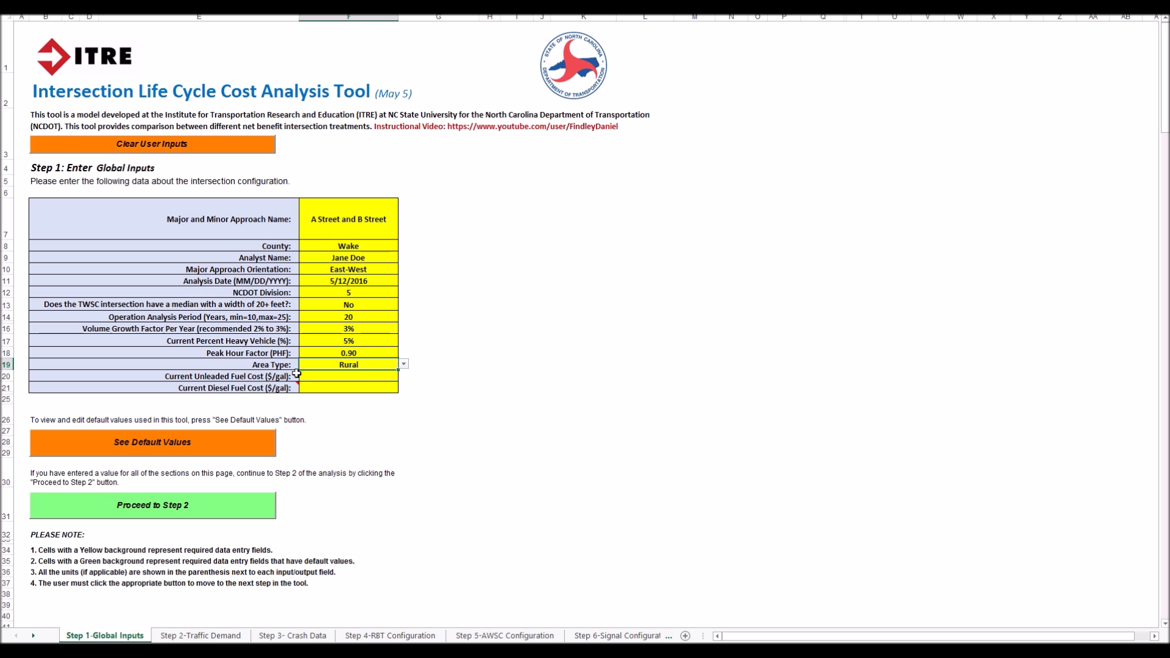
left_click(292, 376)
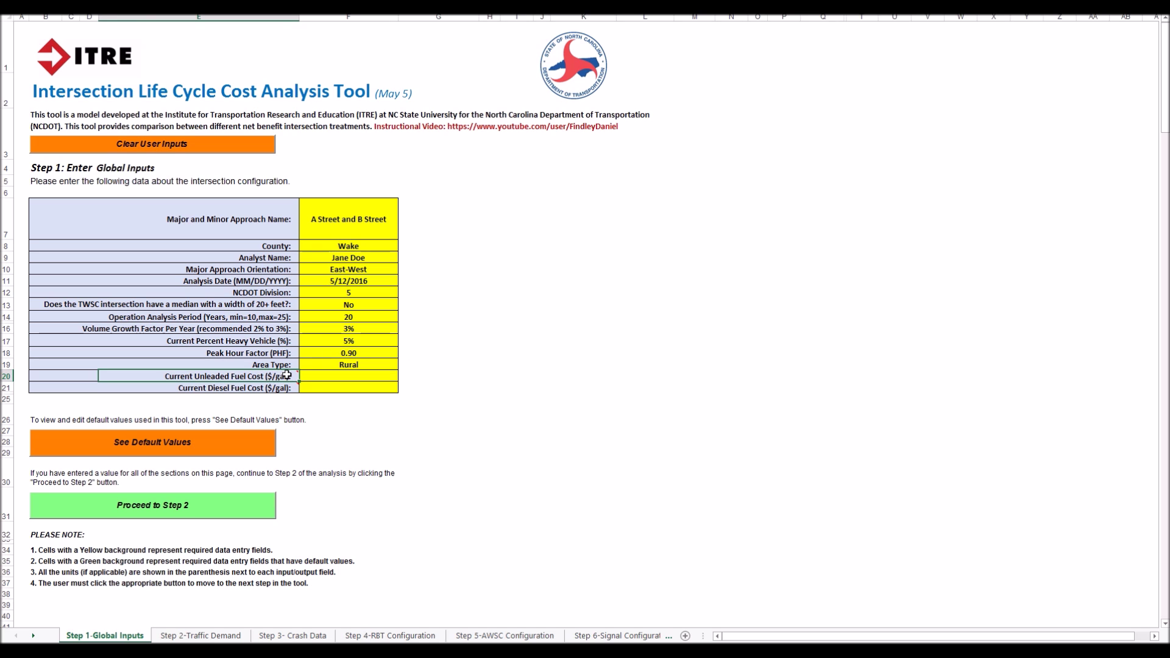
mouse_move(286, 376)
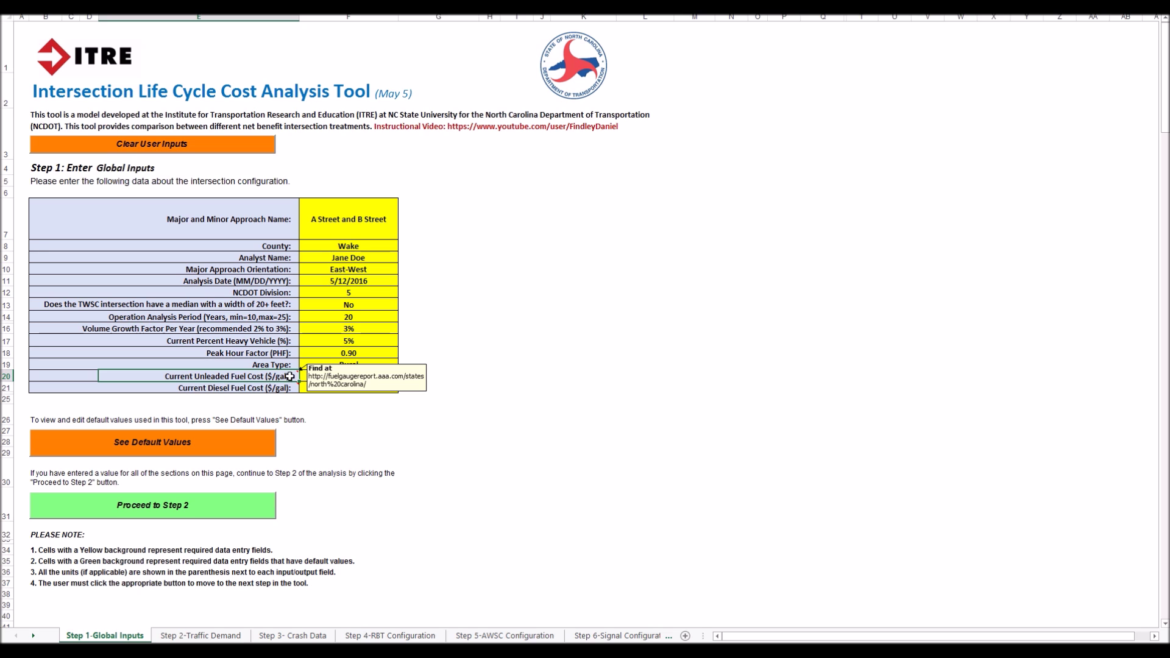
left_click(356, 375)
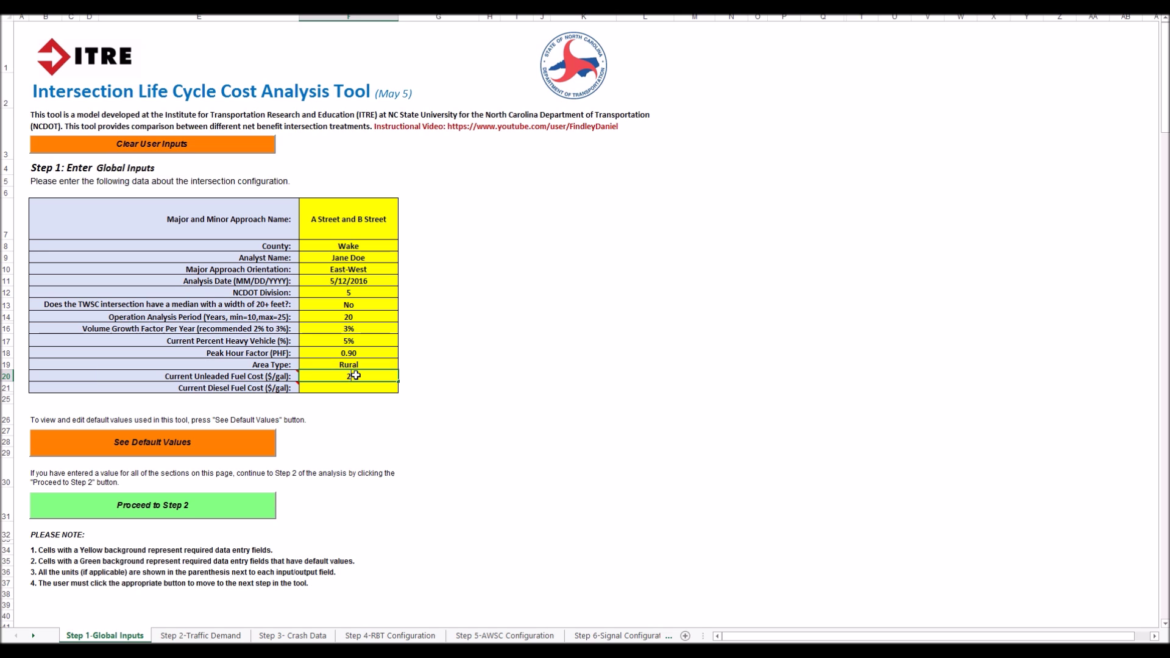
type("2.1")
key("Return")
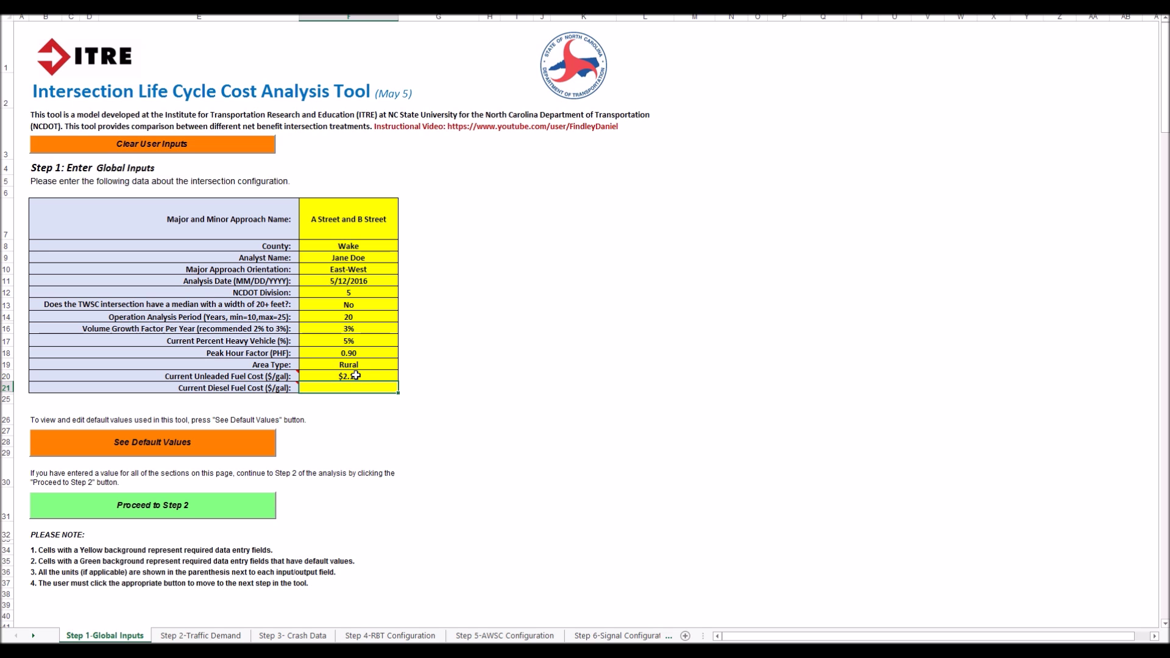
type("2.25")
left_click(422, 408)
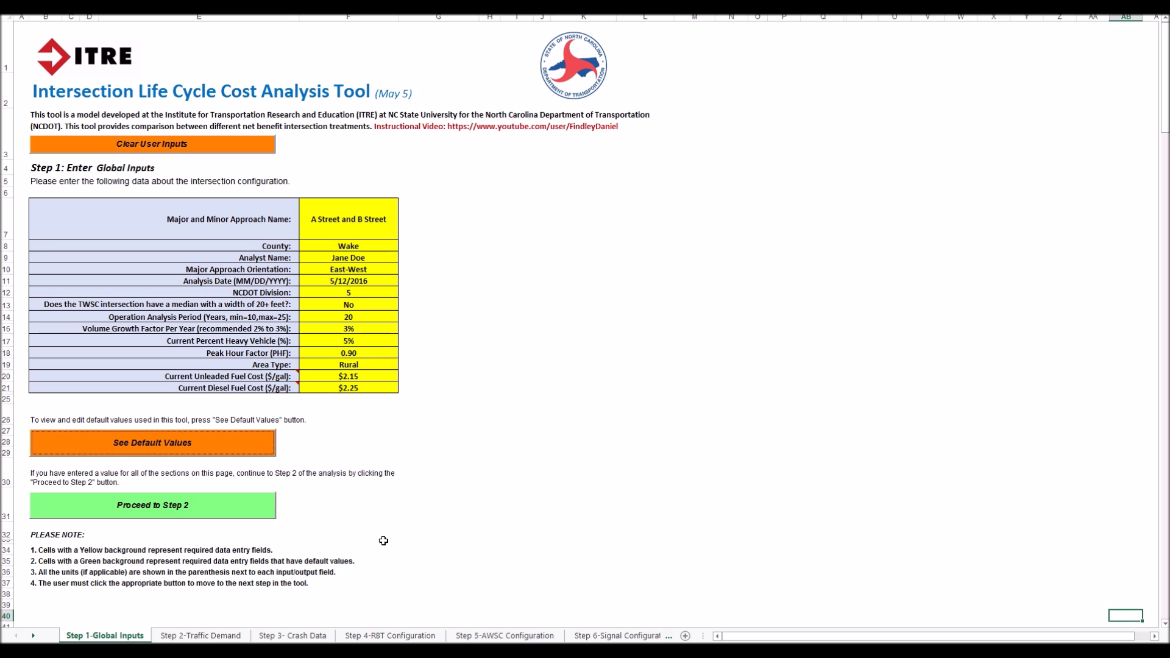
- Reopen the default values and examine the Time from Analysis to Completion row of the type-specific inputs
left_click(157, 445)
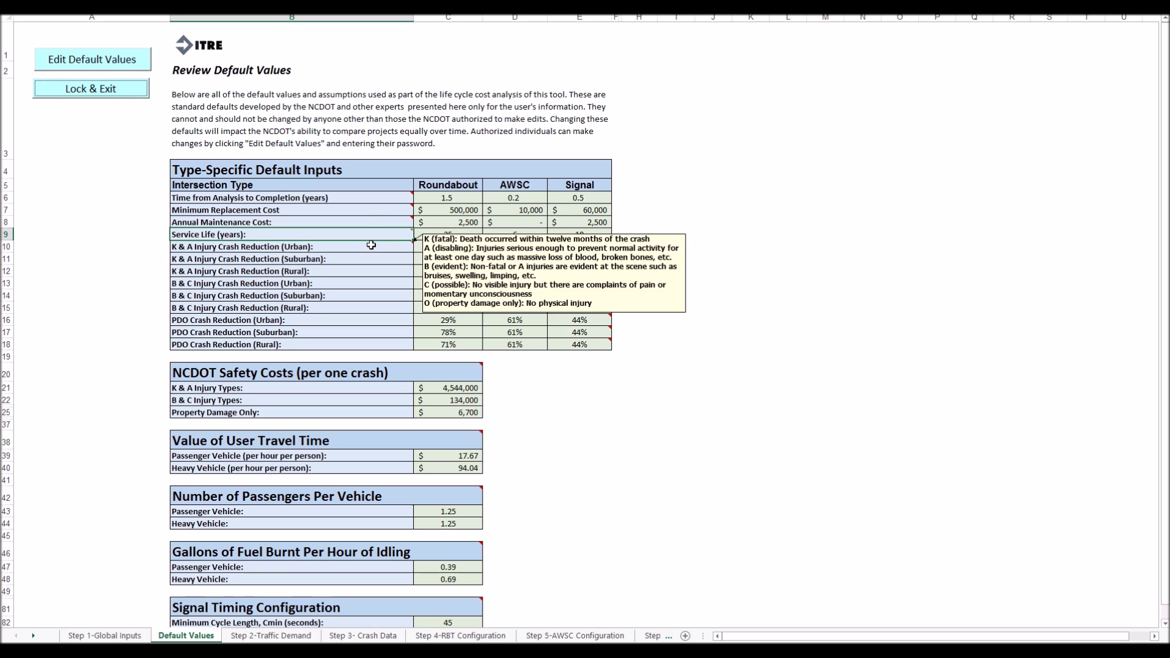
mouse_move(370, 206)
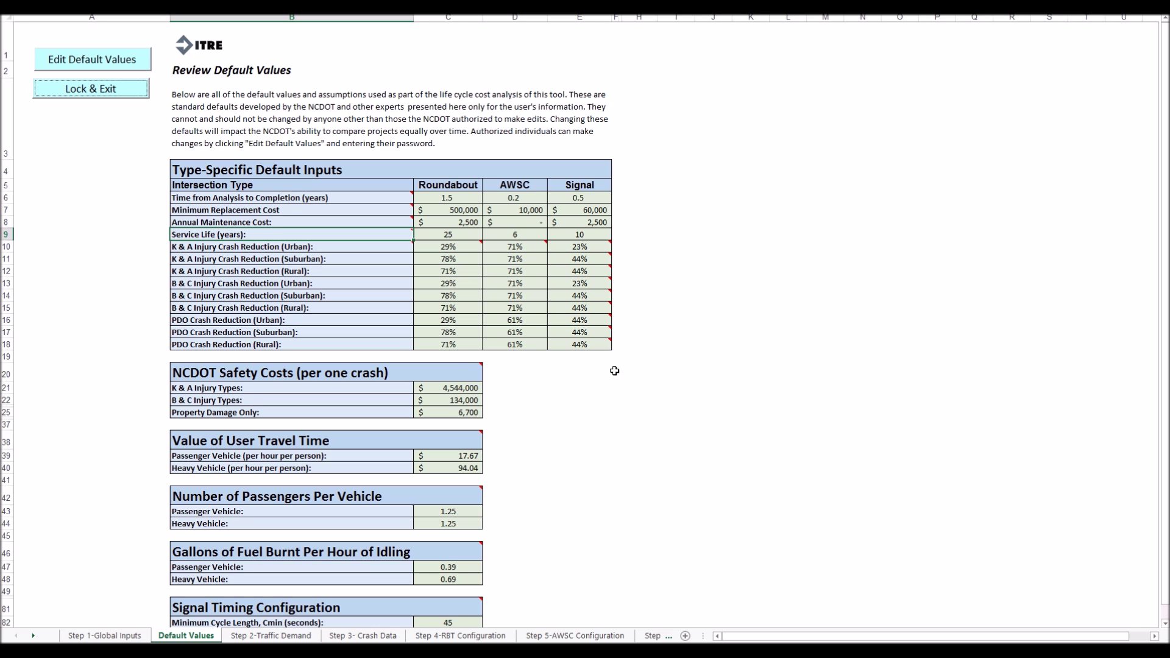
left_click(407, 199)
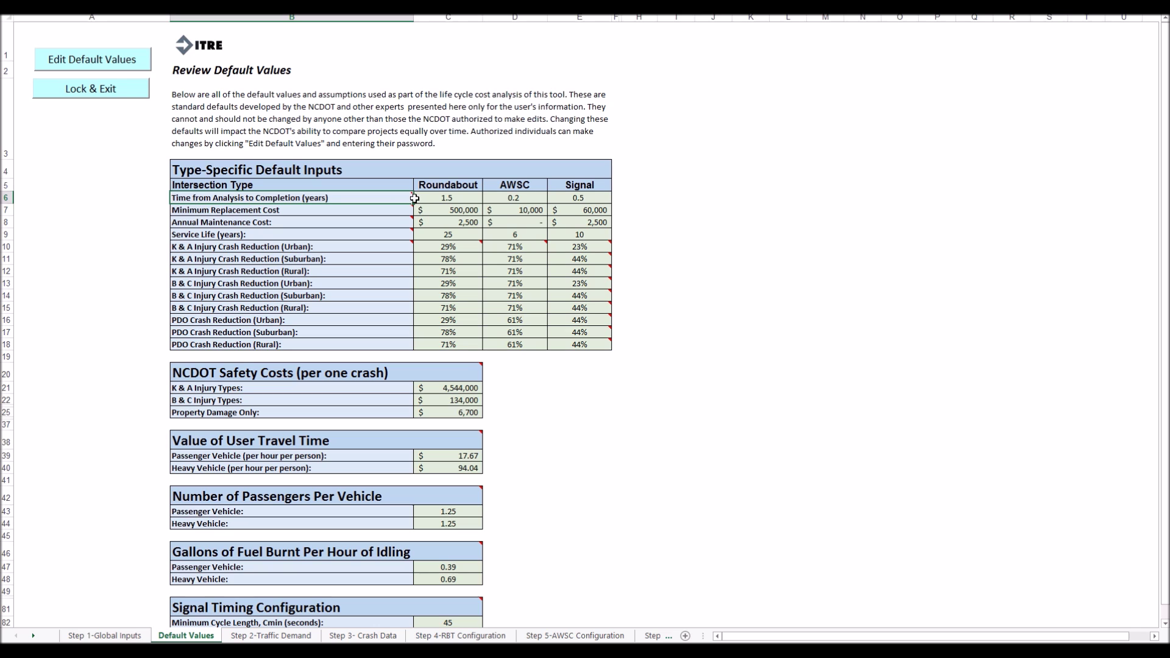
- Check the password protection on editing the default values, and cancel the request without unlocking the sheet
mouse_move(408, 226)
left_click(123, 71)
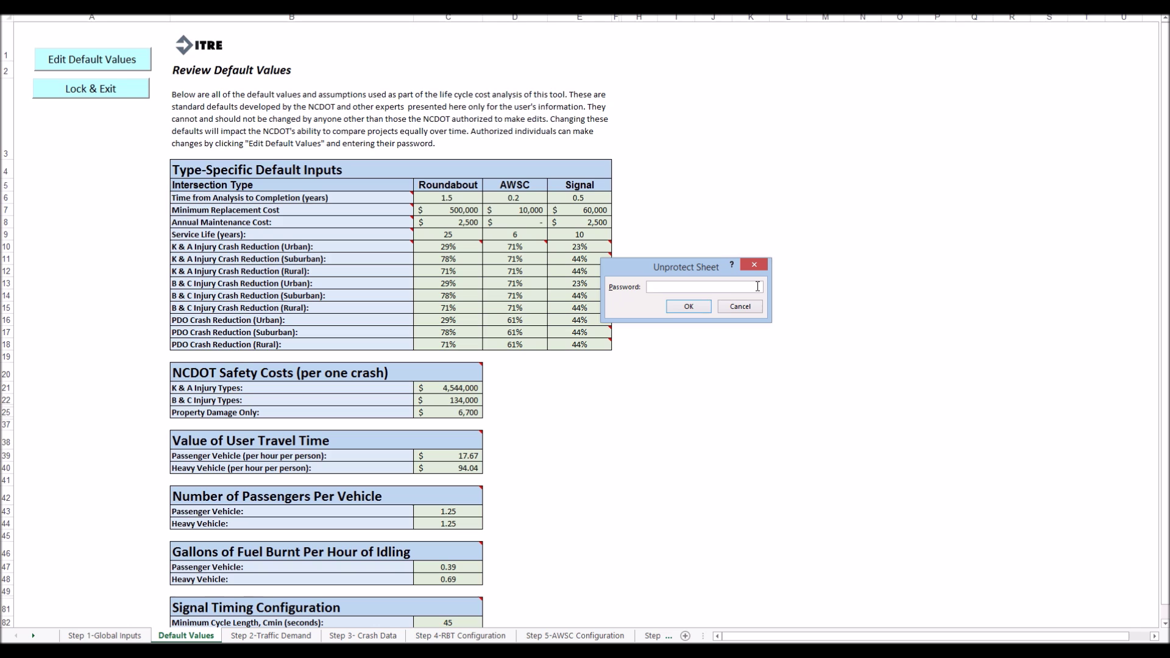
left_click(725, 308)
- Lock and exit the default values, and proceed to the Step 2 traffic demand sheet
left_click(61, 96)
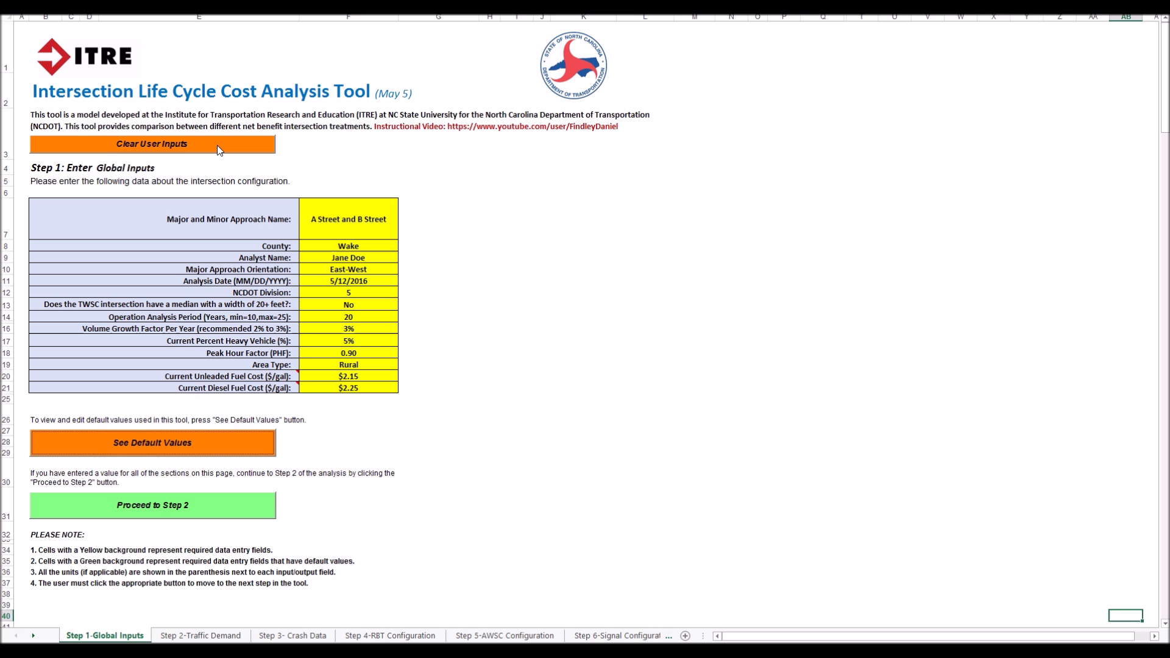
left_click(246, 517)
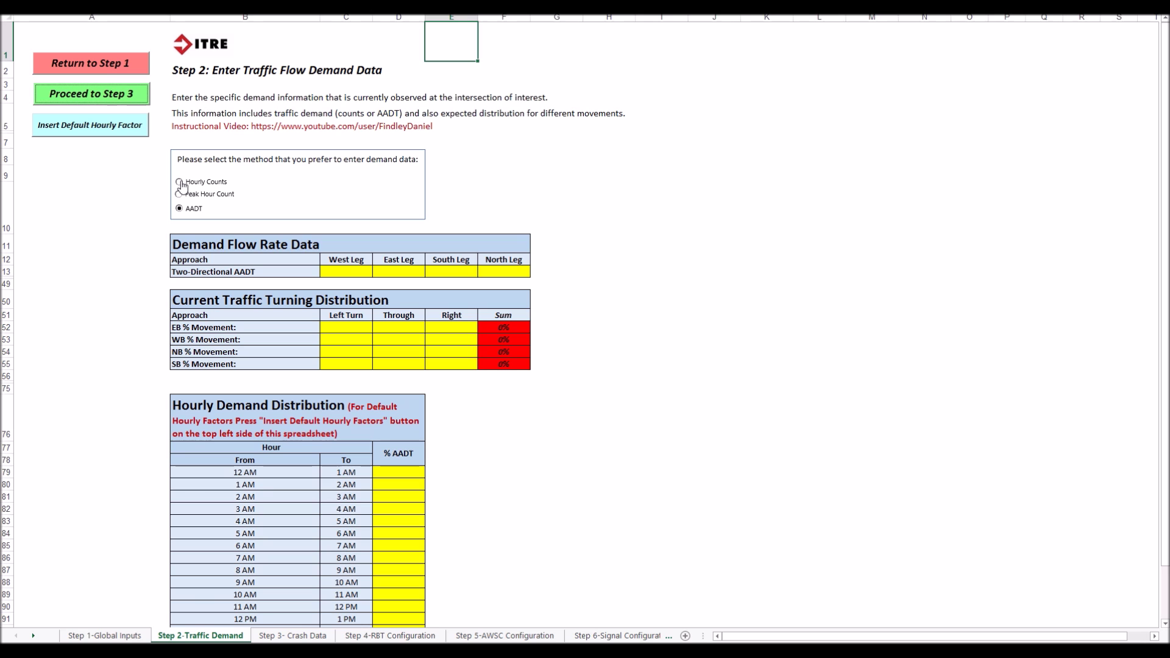
- Choose Hourly Counts as the demand data method, with counts starting at hour 6 and ending at hour 18
left_click(180, 182)
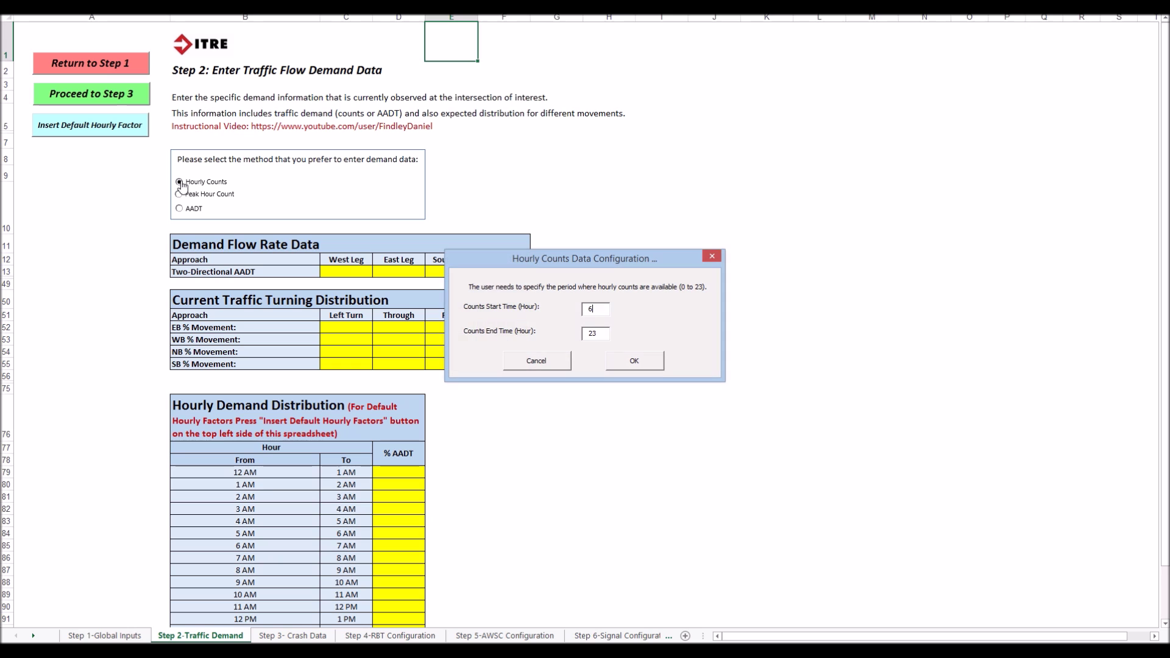
key("Escape")
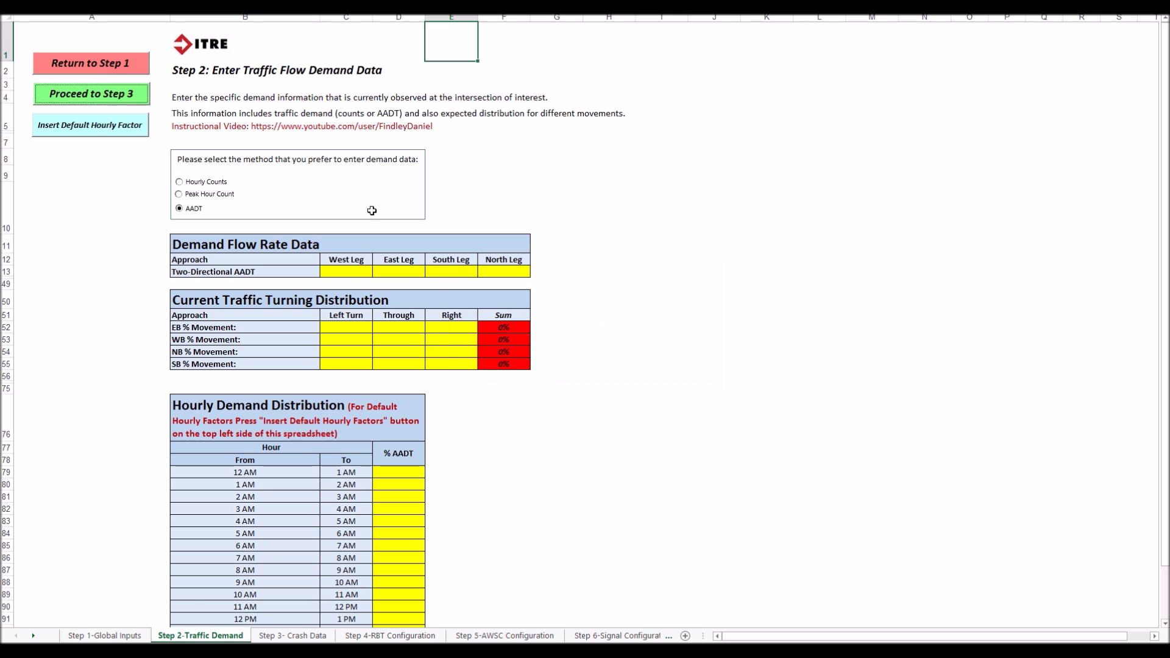
left_click(180, 183)
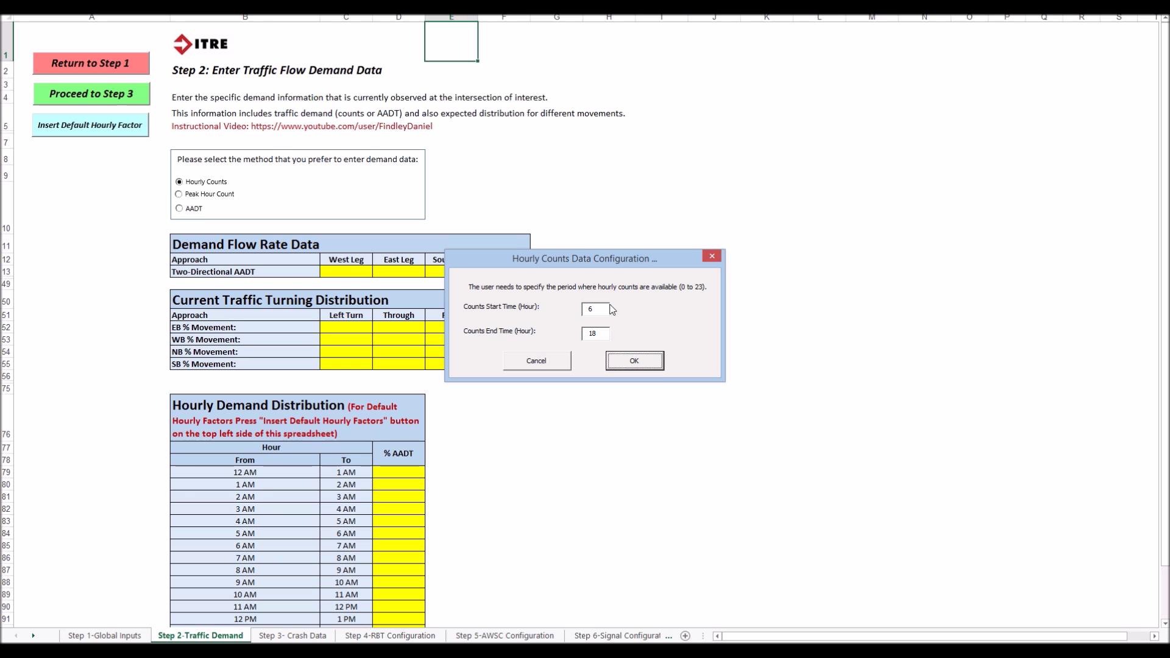
left_click_drag(607, 310, 584, 311)
type("6")
left_click_drag(606, 332, 587, 332)
type("18")
left_click(640, 366)
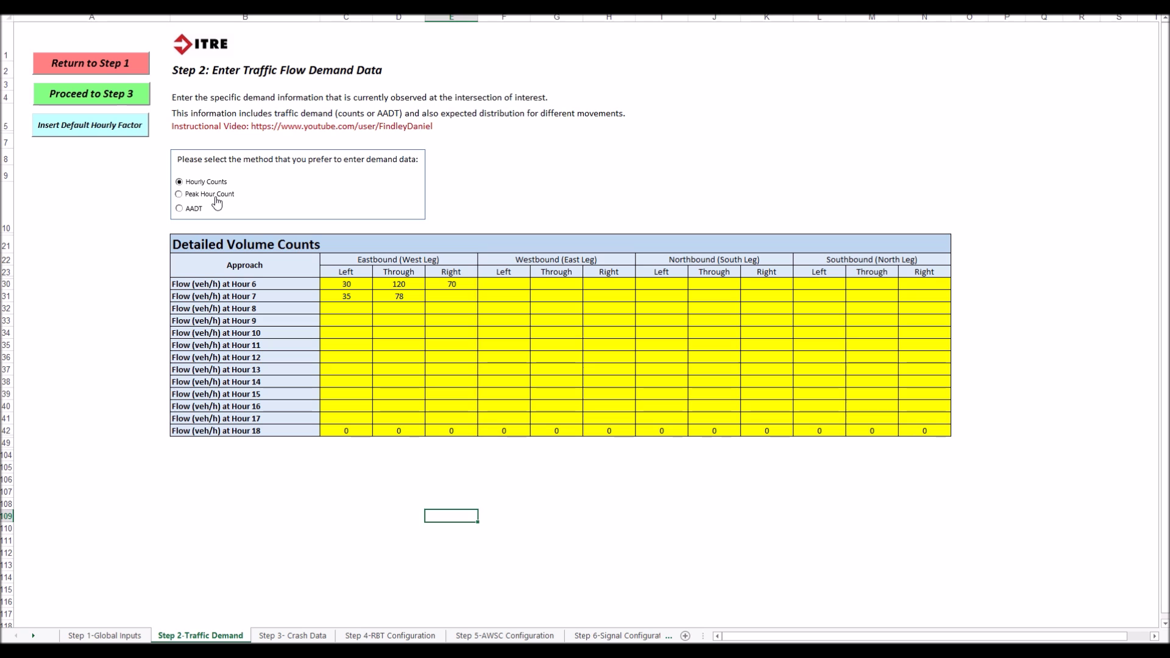
- Switch the demand data method to Peak Hour Count and set the specified analysis hour to 5 PM
left_click(179, 195)
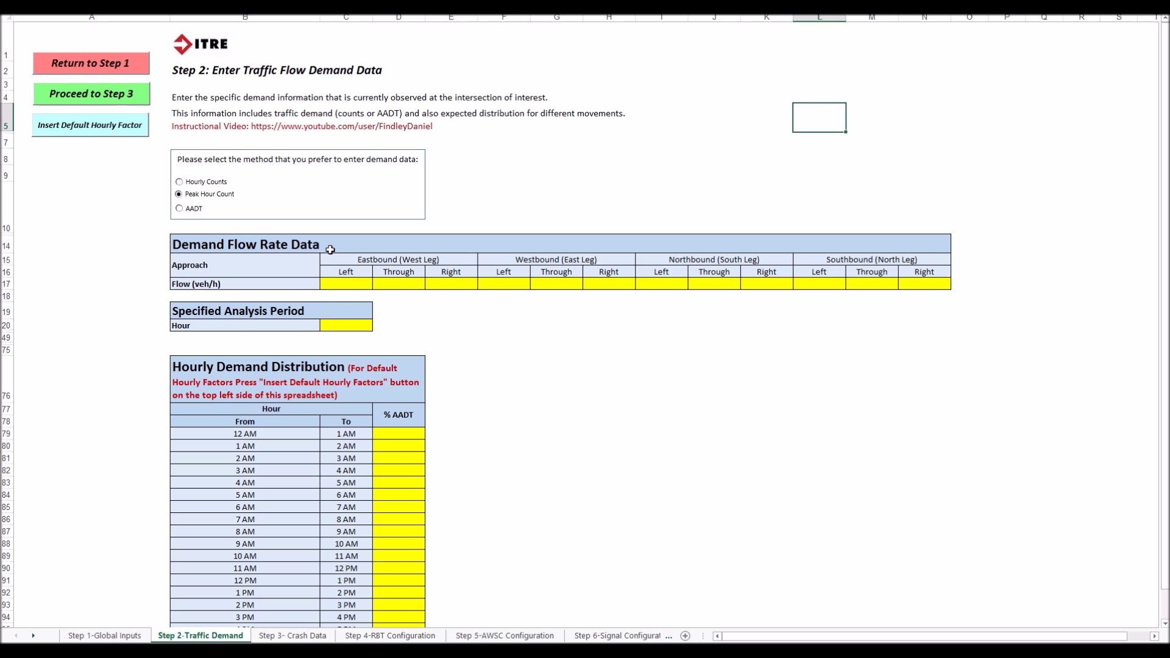
left_click(335, 325)
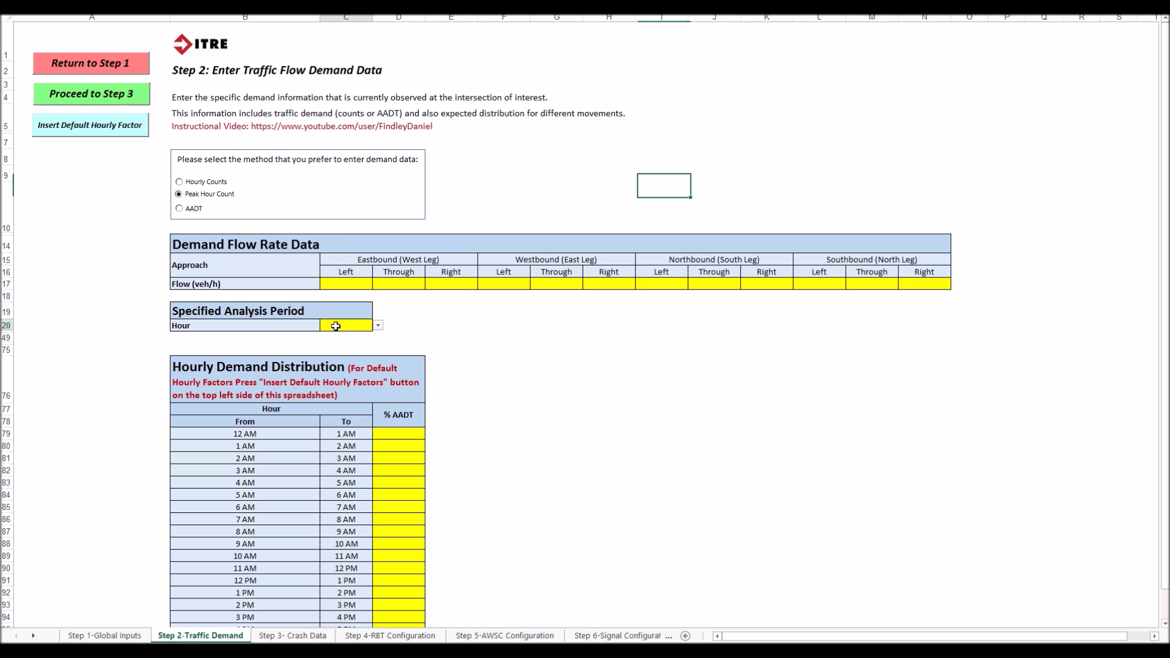
left_click(378, 327)
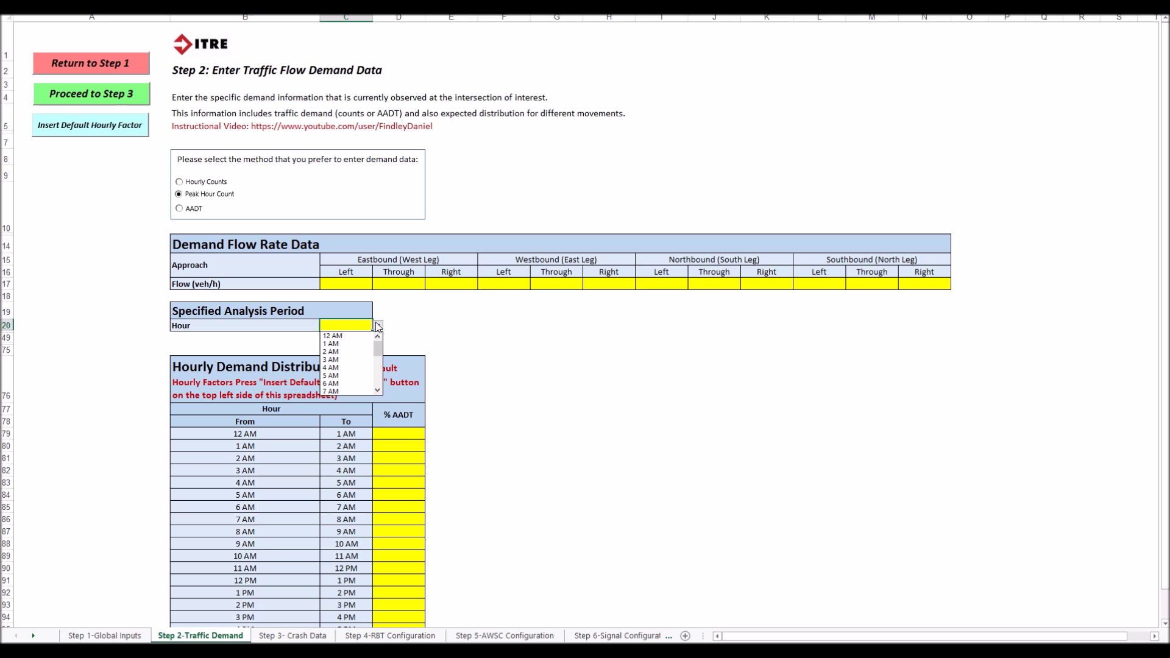
scroll(375, 360, "down", 1)
left_click_drag(378, 362, 373, 375)
scroll(370, 390, "down", 3)
left_click(329, 345)
- Enter the eastbound (west leg) peak hour flows: 50 left, 70 through and 60 right
left_click(342, 289)
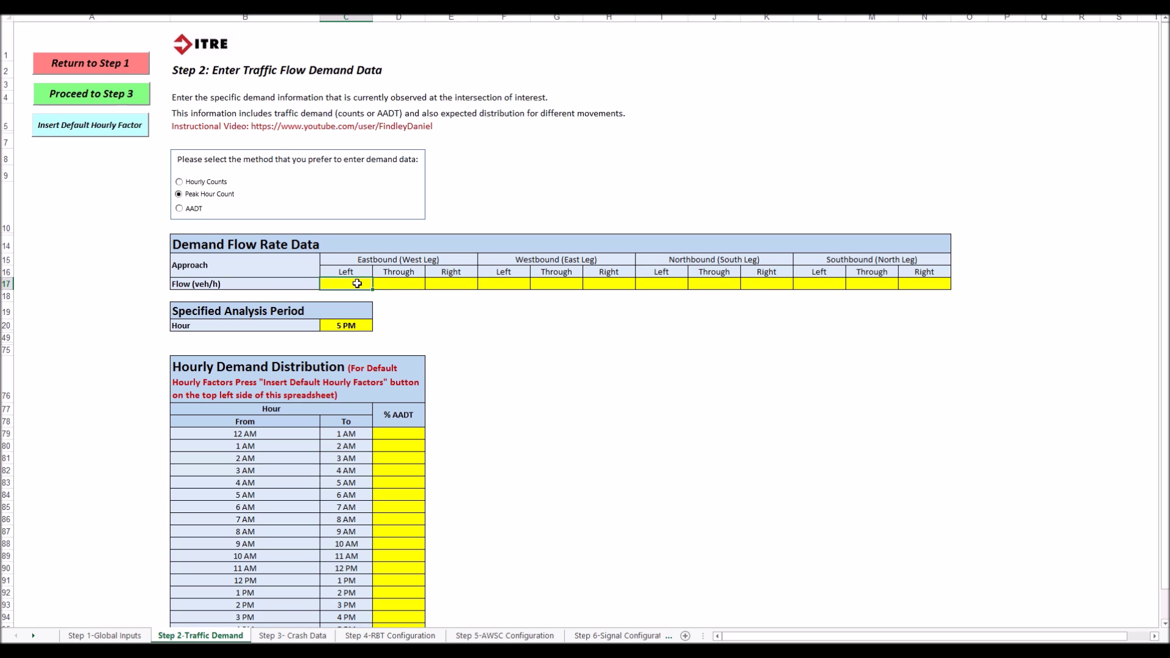
type("50")
key("Tab")
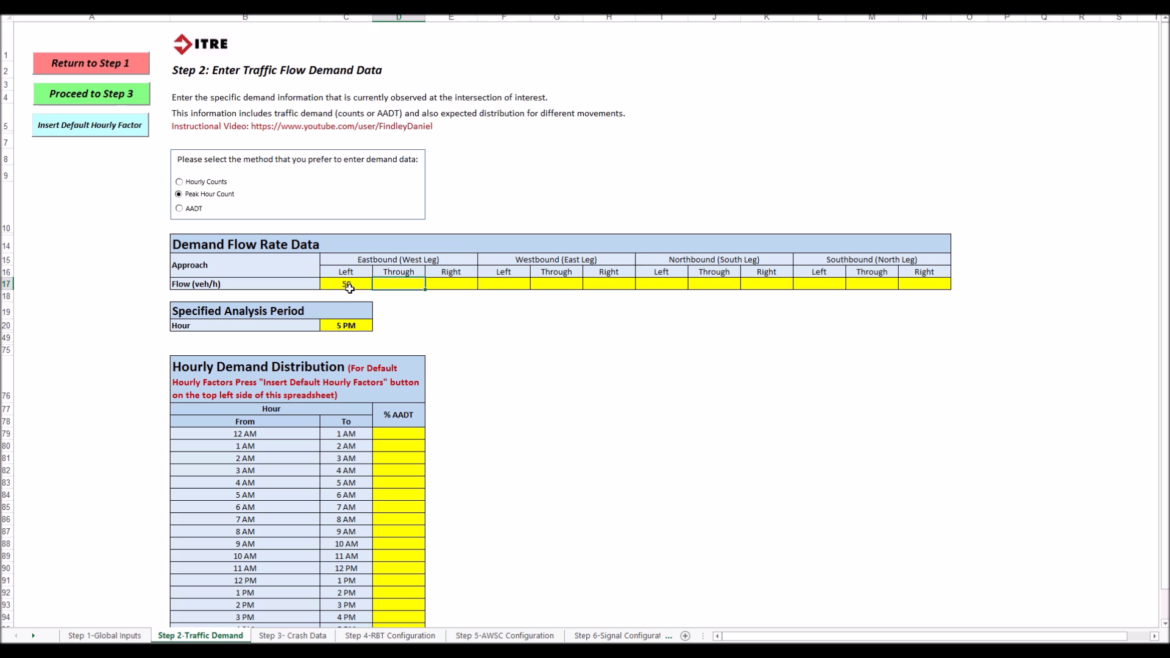
type("70")
left_click(455, 284)
type("60")
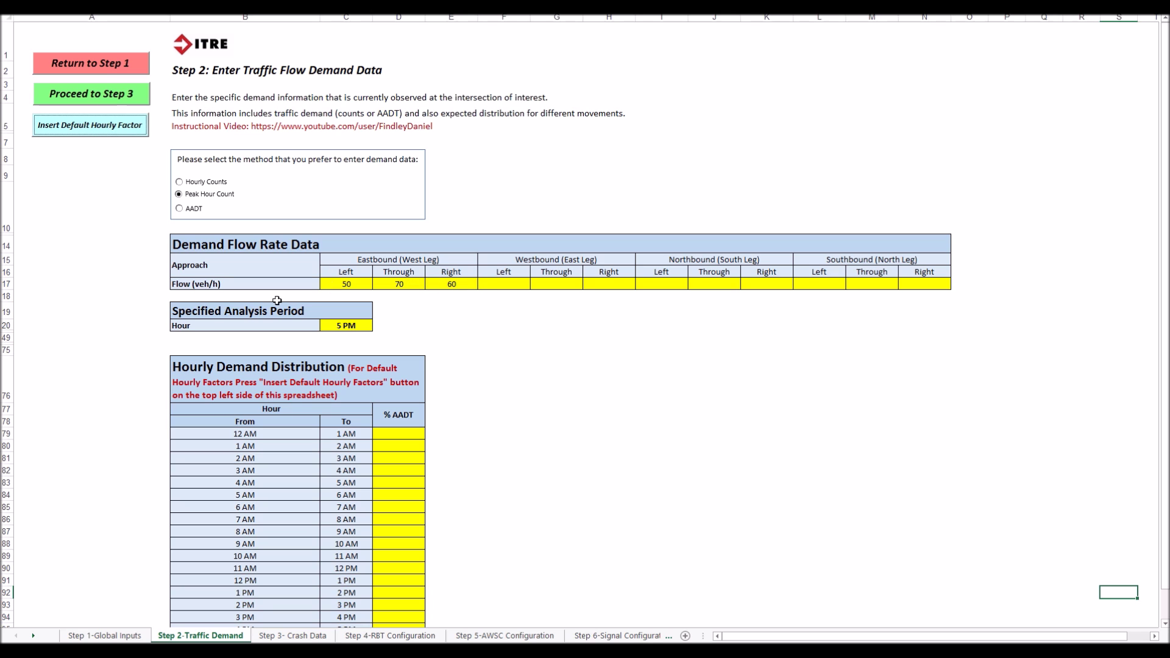
- Enter 2% of AADT for the 12 AM to 1 AM hour in the hourly demand distribution
scroll(242, 376, "down", 3)
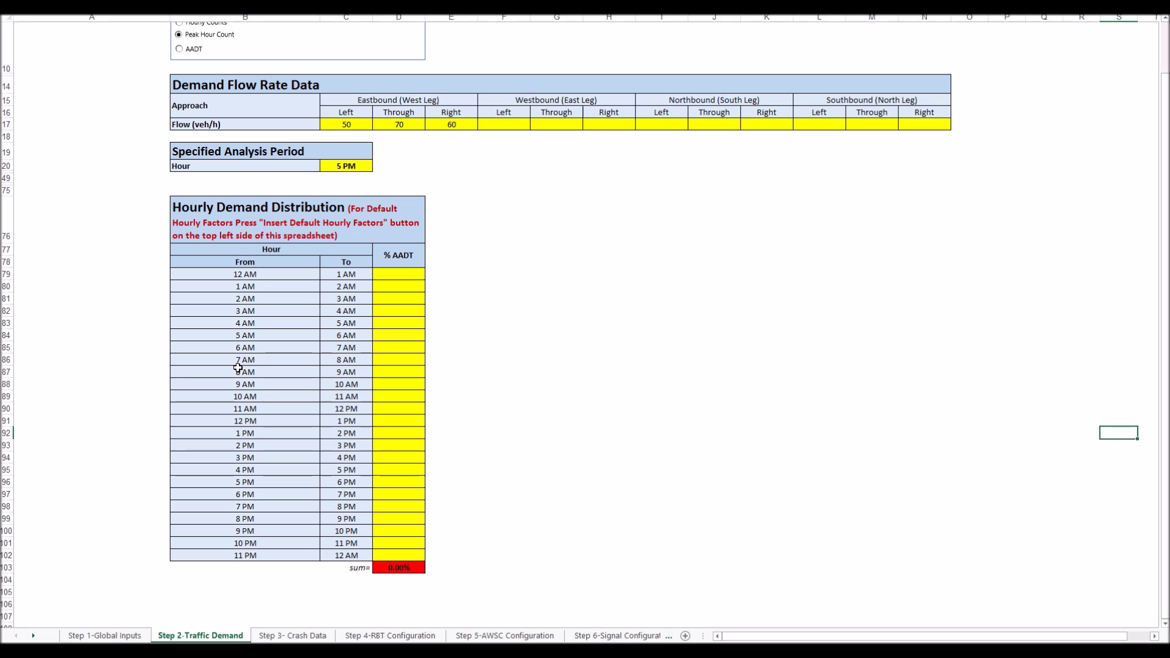
left_click(412, 273)
type("2")
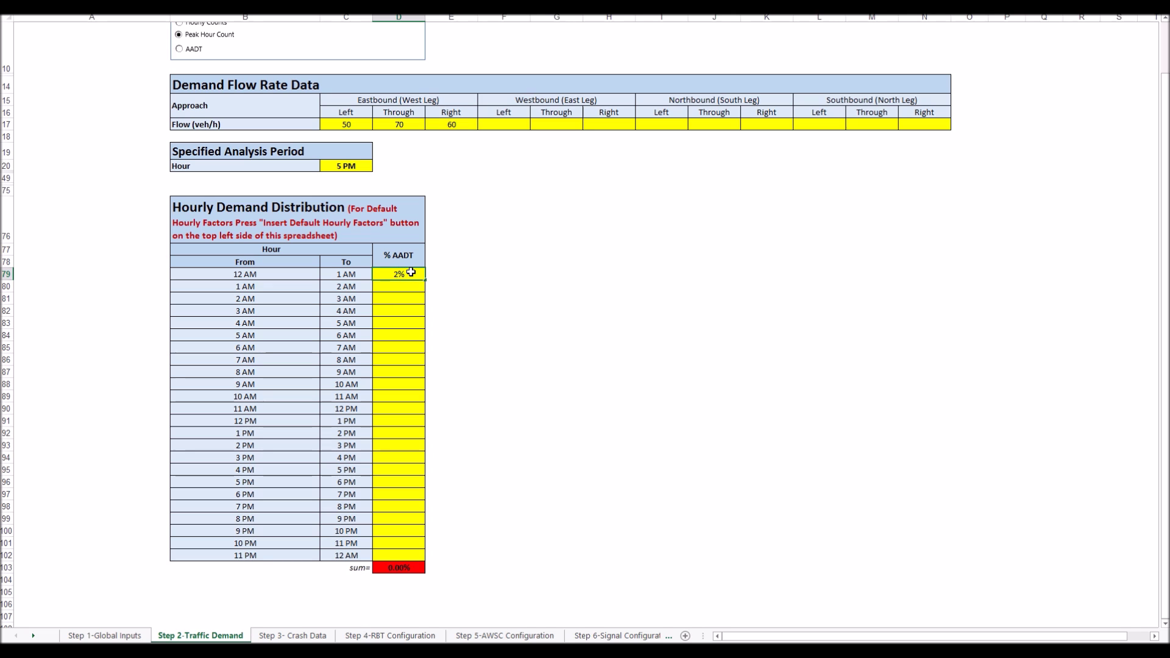
left_click(518, 284)
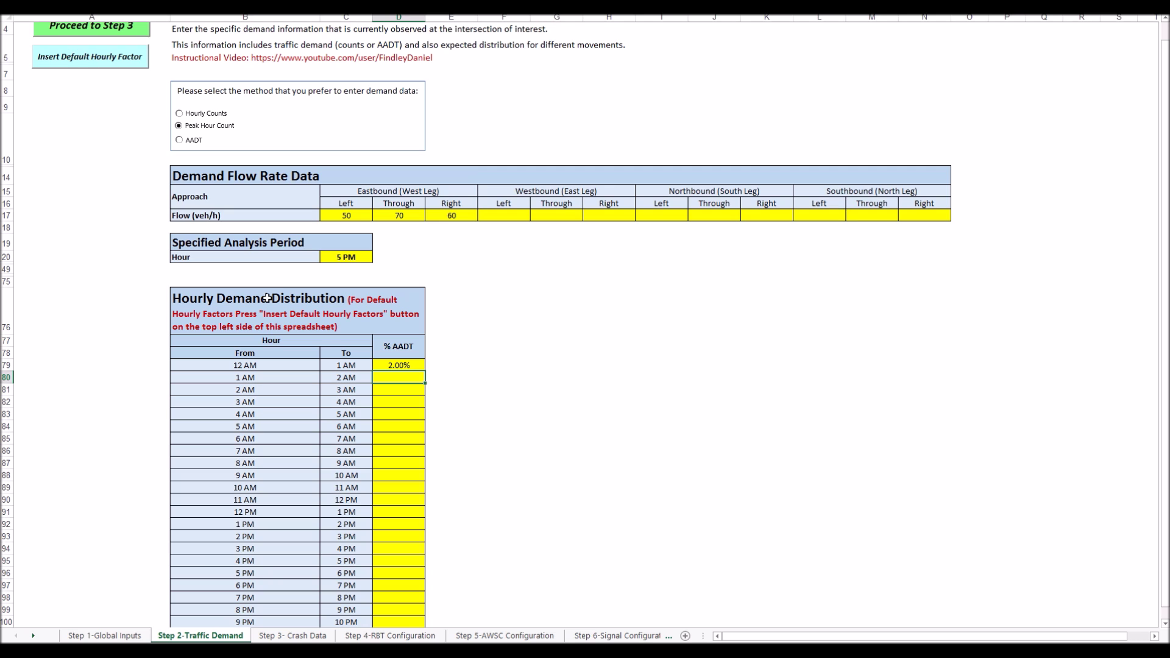
scroll(269, 299, "down", 2)
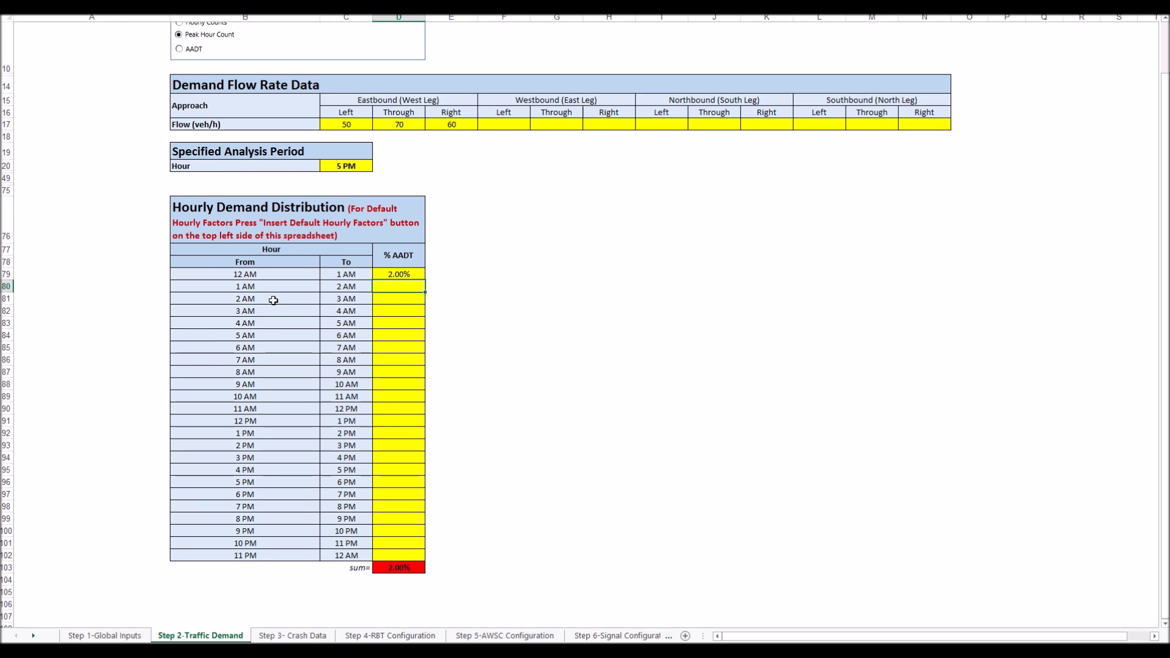
scroll(274, 301, "up", 3)
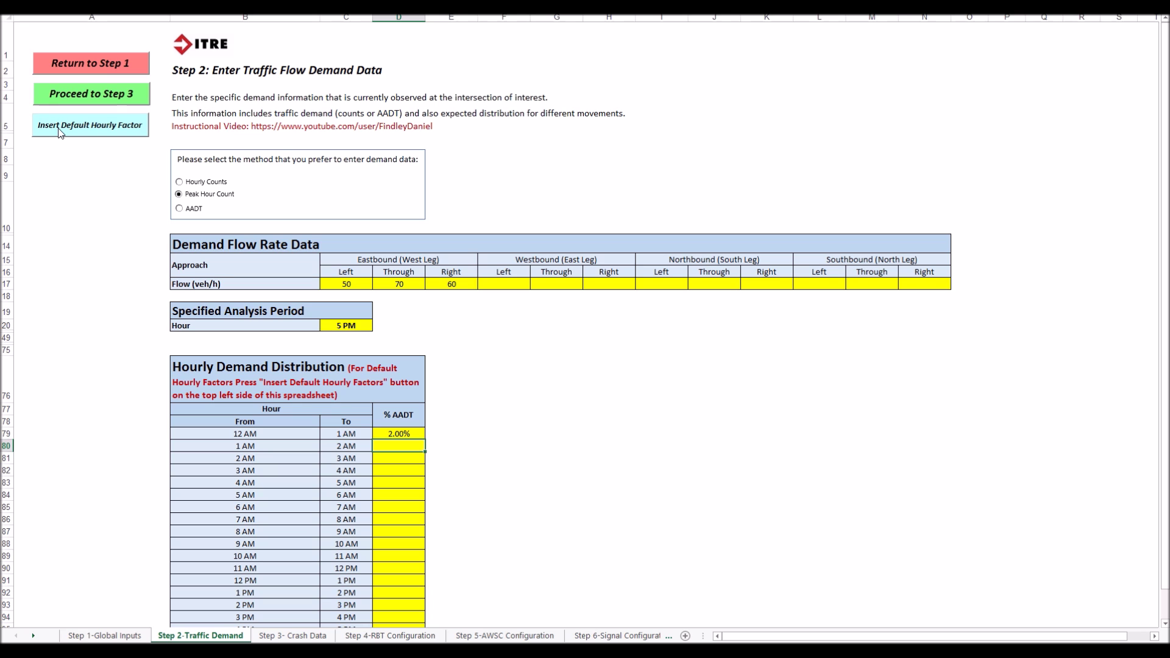
- Fill the hourly demand distribution with the default profile Two Minor Equivalent Peaks - Minor AM, Minor PM
left_click(60, 131)
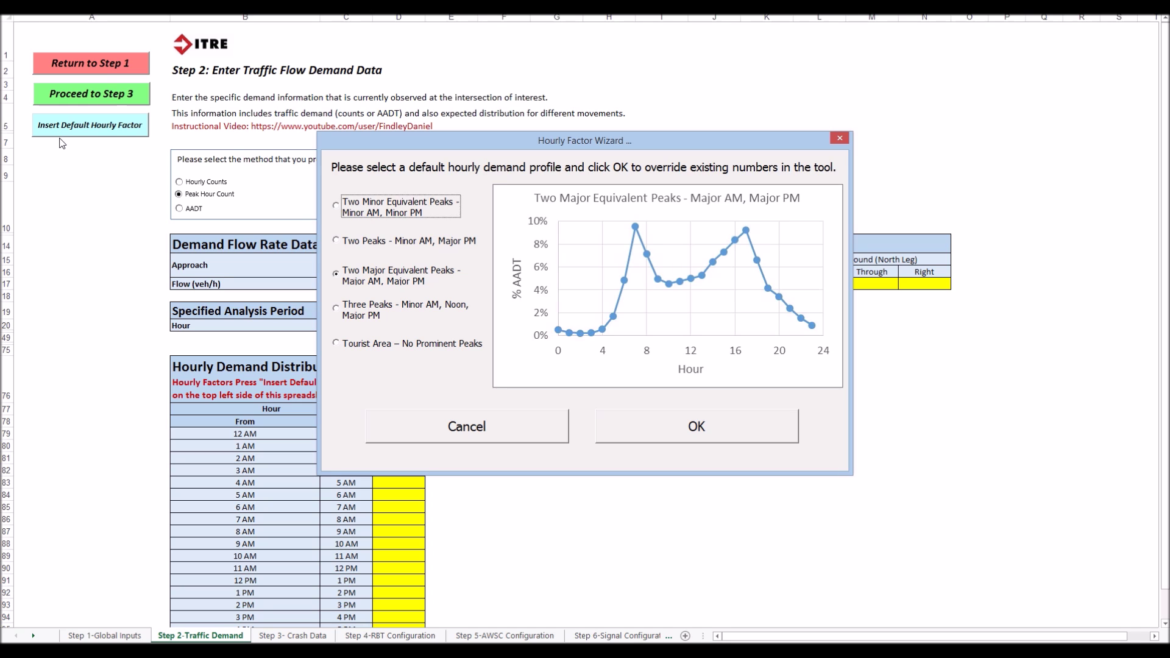
left_click(337, 206)
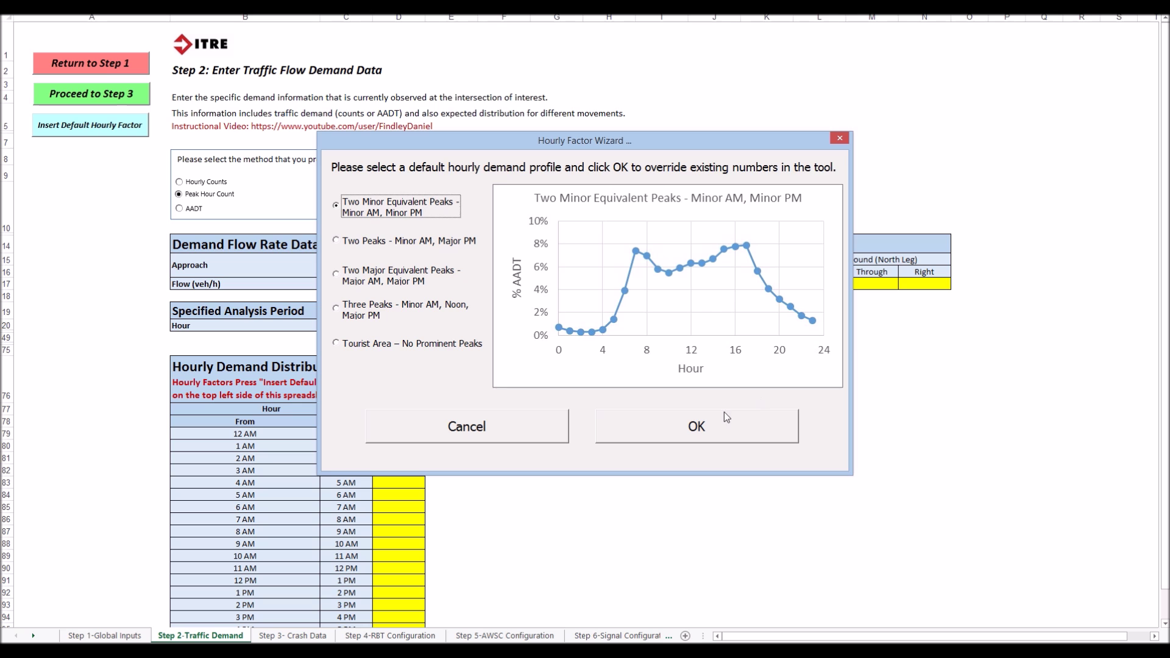
left_click(695, 435)
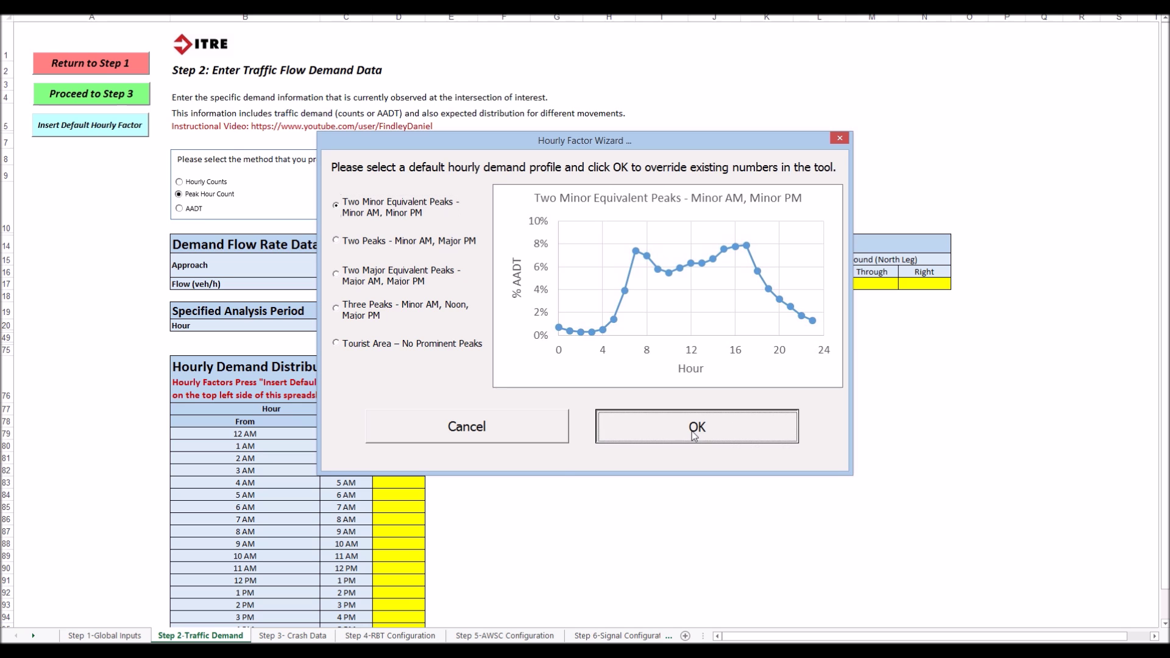
scroll(560, 459, "down", 3)
scroll(561, 458, "down", 2)
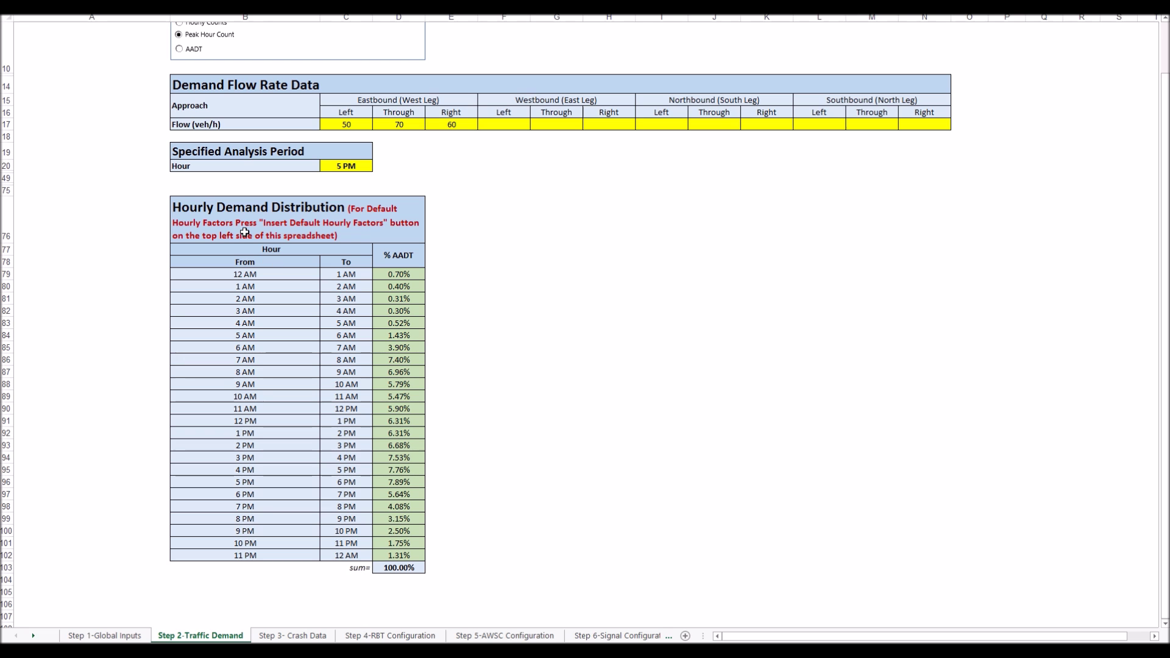
scroll(244, 232, "up", 3)
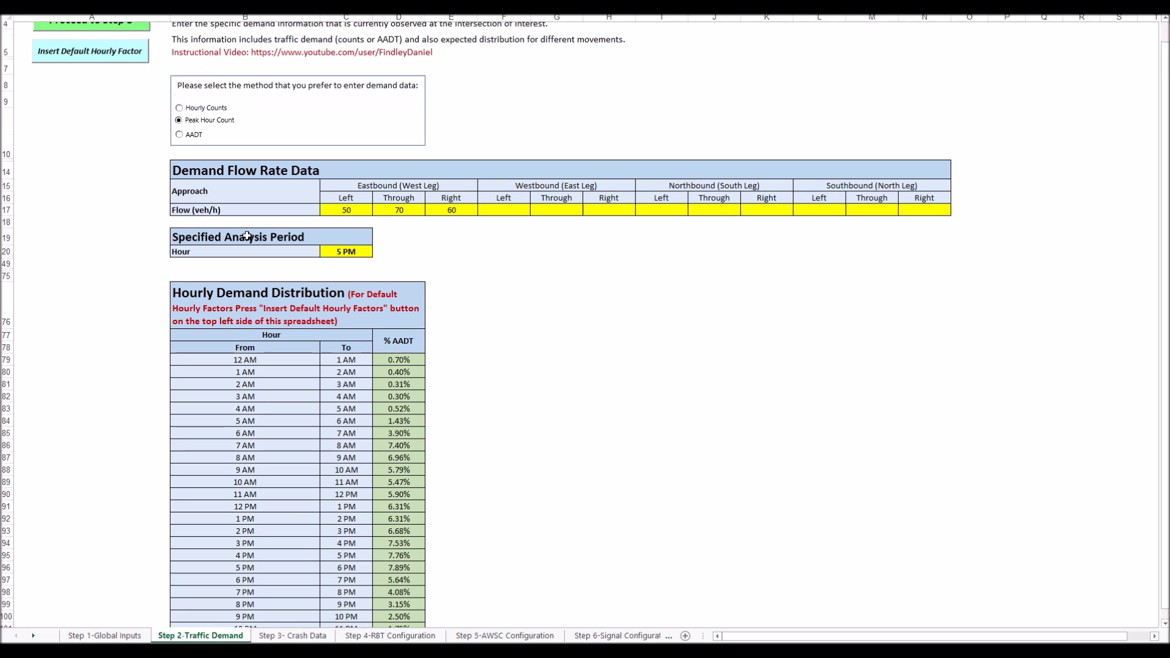
scroll(246, 236, "up", 2)
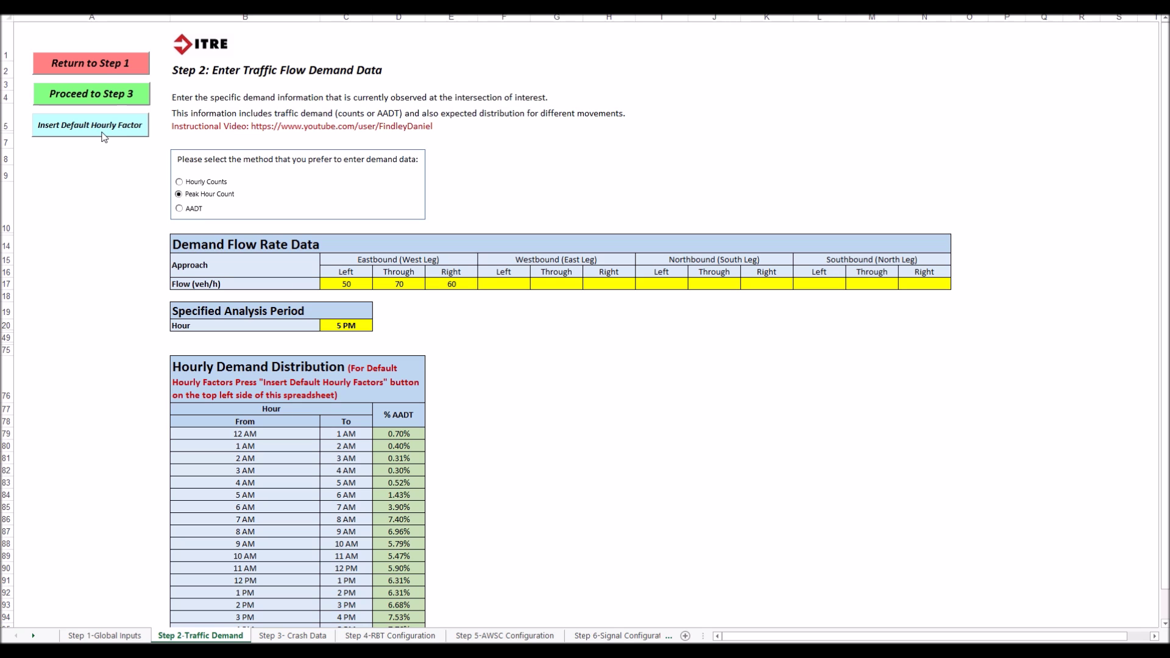
- Apply the default hourly profile Two Peaks - Minor AM, Major PM, and check the sum of the distribution
left_click(103, 134)
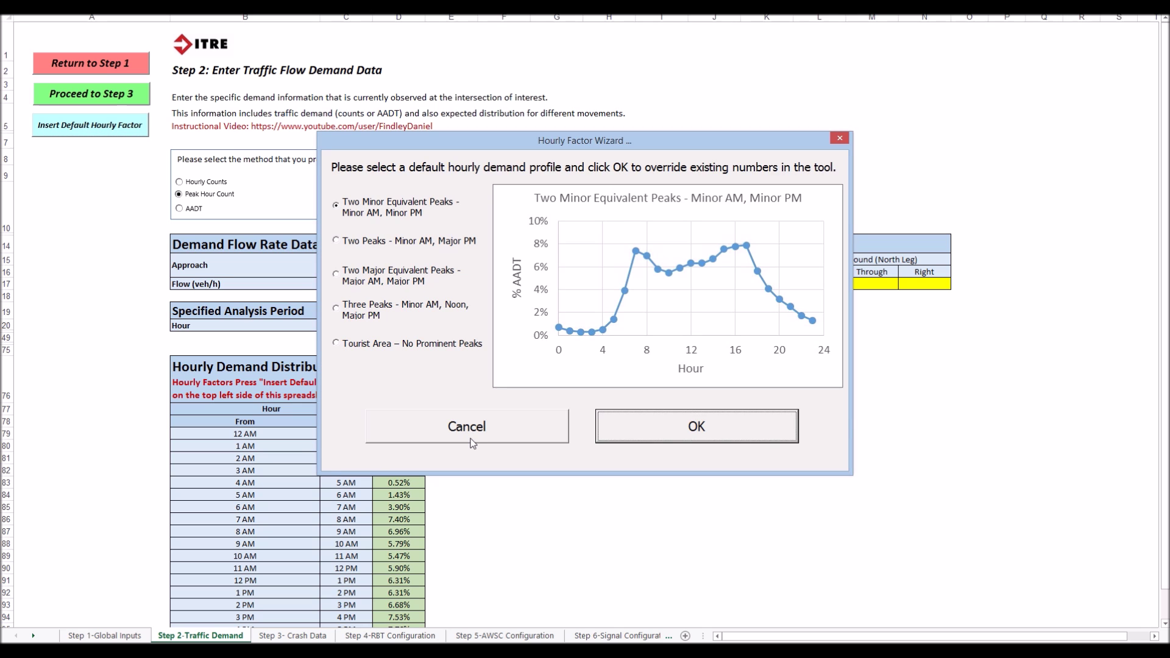
left_click(469, 430)
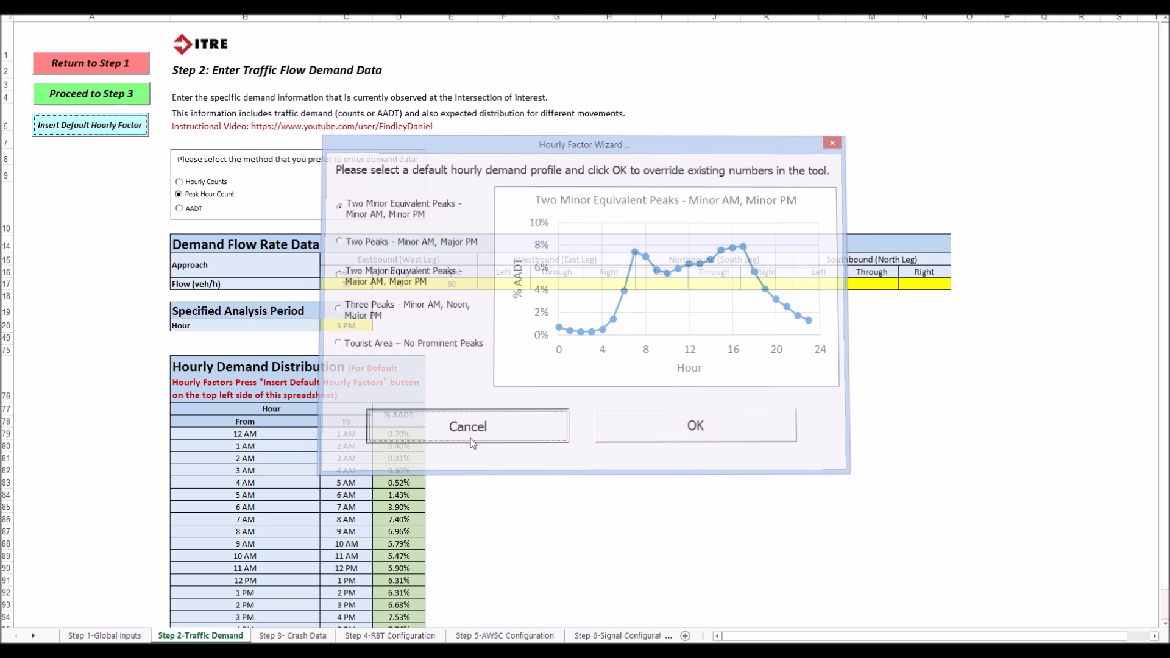
left_click(109, 131)
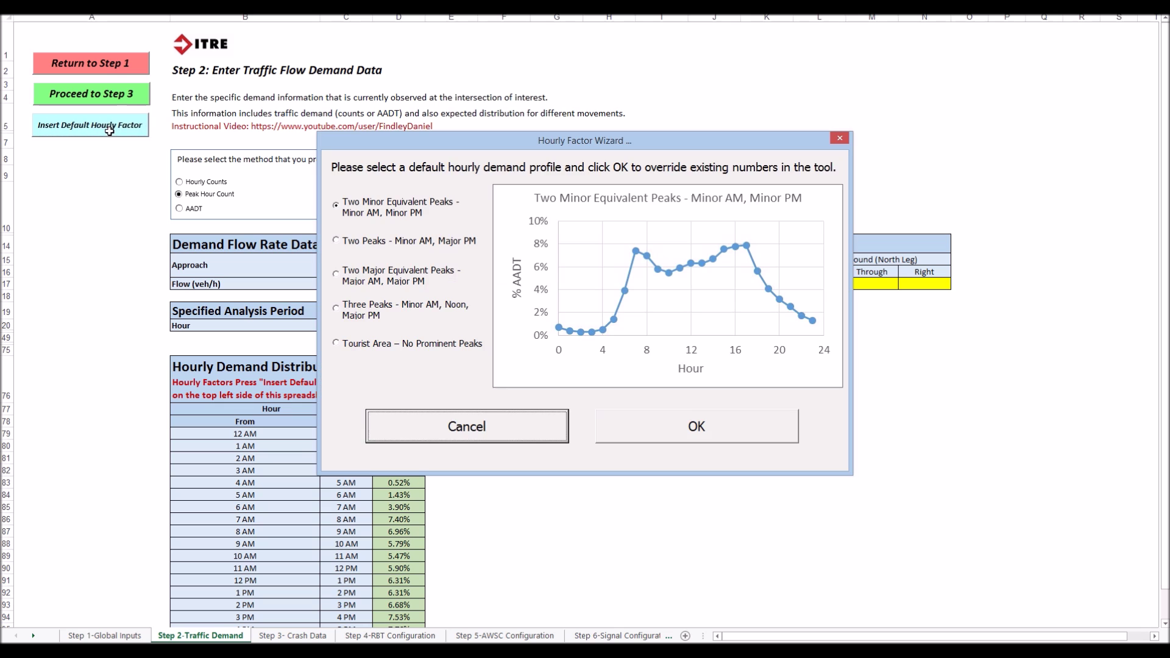
left_click(343, 241)
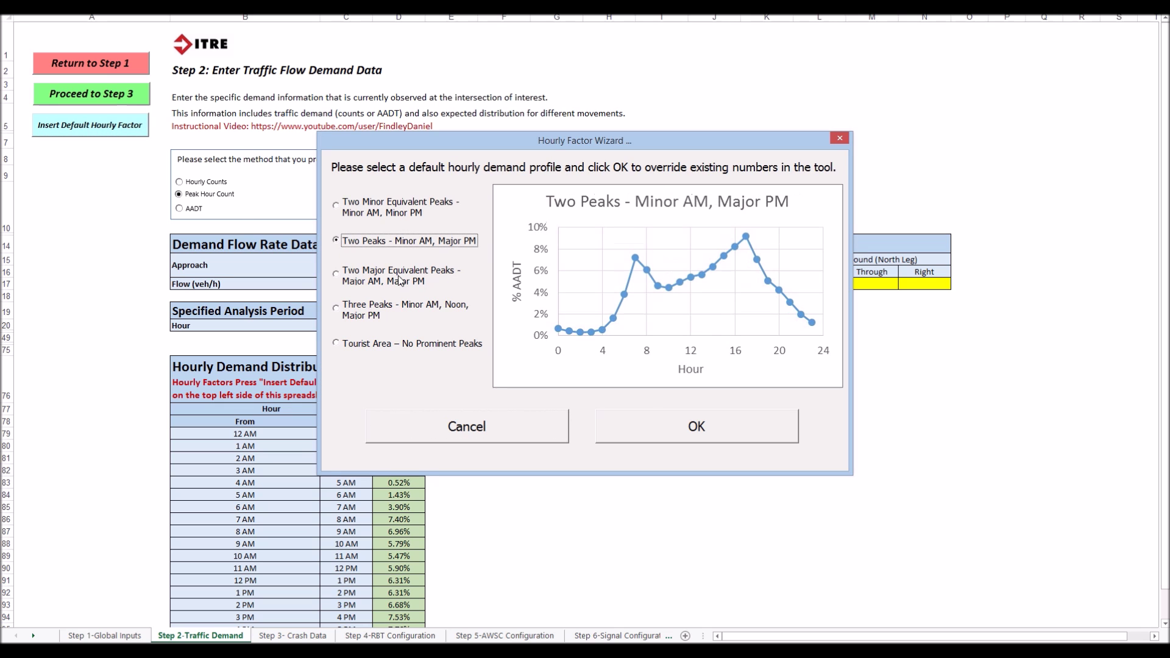
left_click(674, 430)
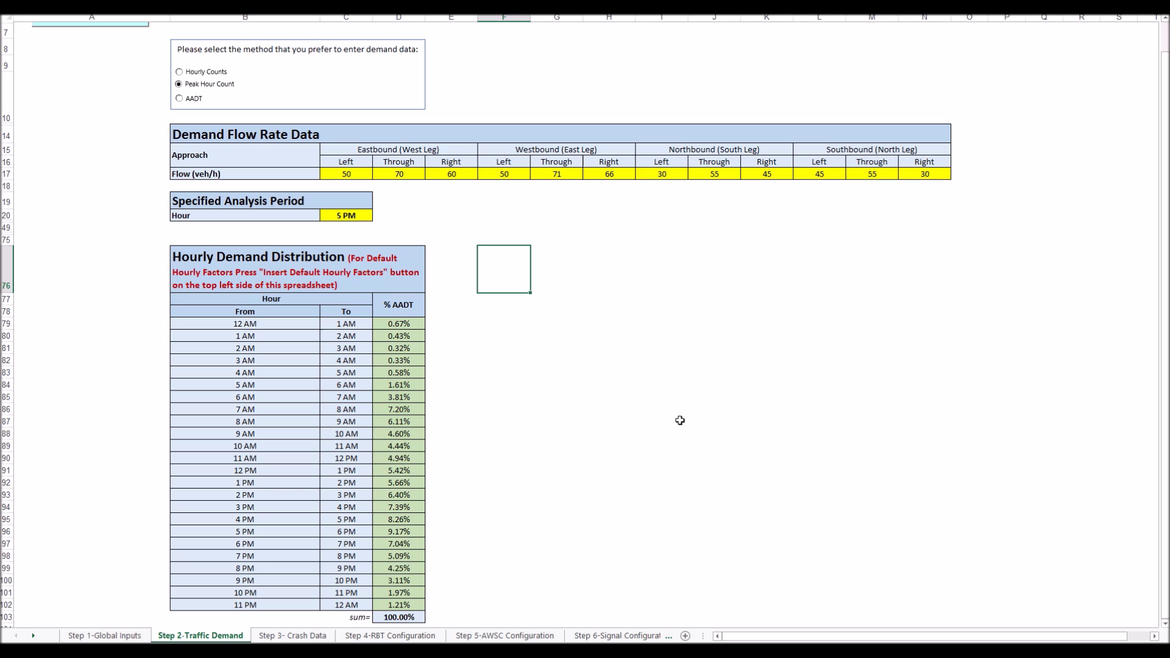
left_click(394, 615)
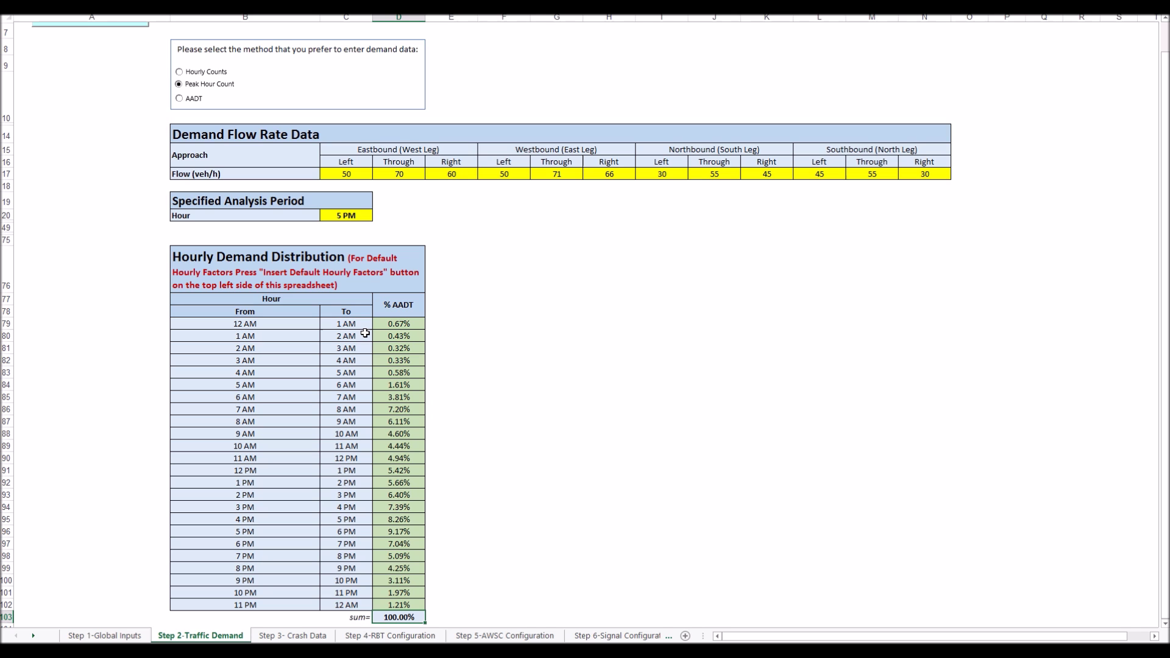
scroll(170, 209, "up", 2)
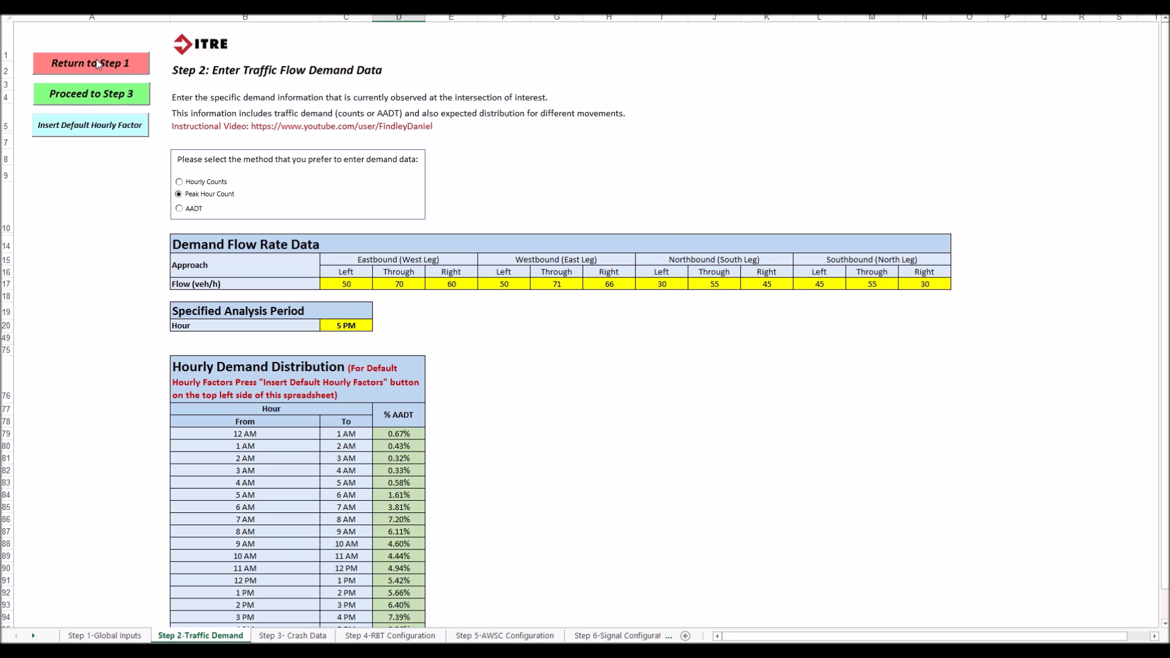
- Switch the demand data method to AADT and enter two-directional AADT of 7000 west, 6000 east, 3000 south and 2000 north
left_click(113, 98)
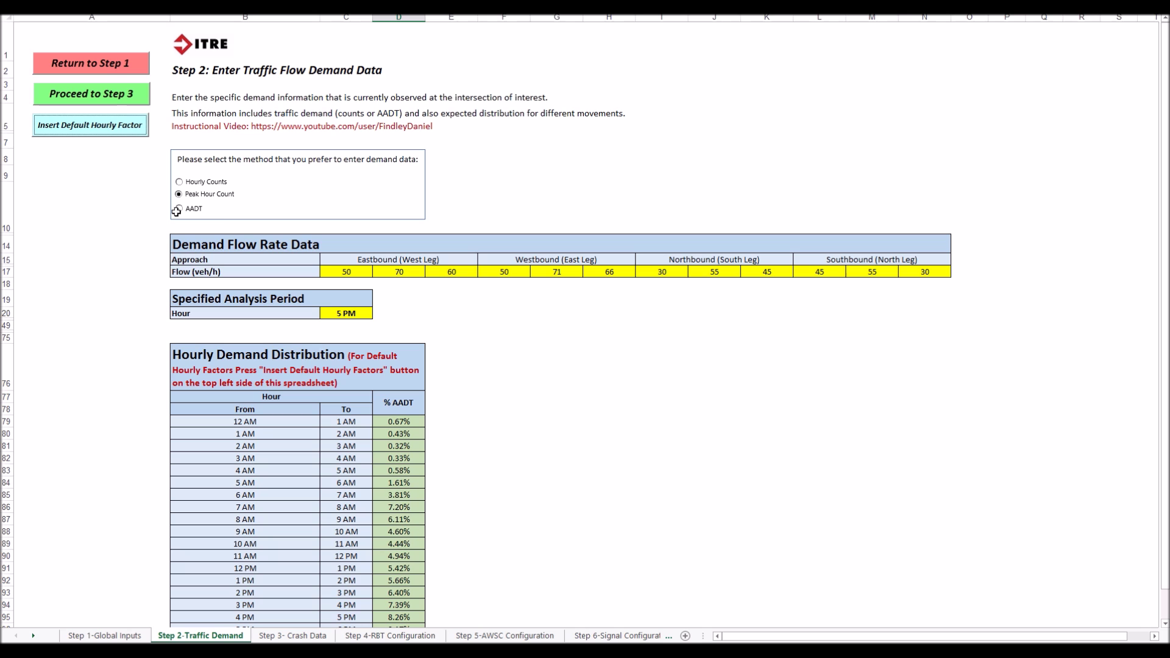
left_click(179, 209)
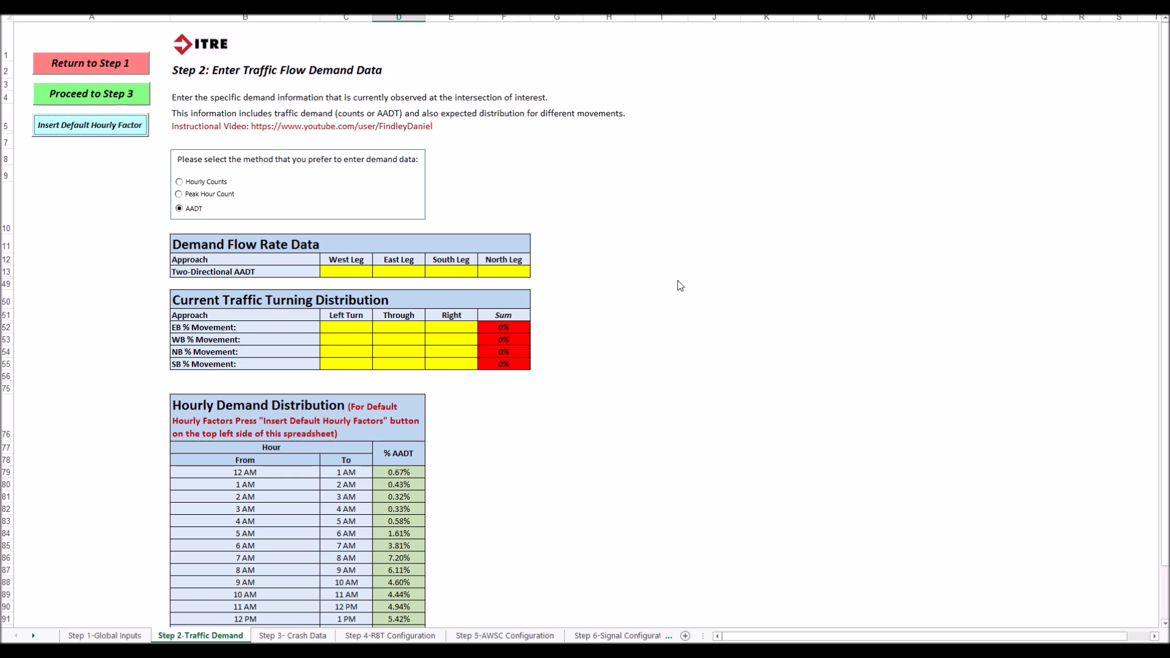
left_click(357, 270)
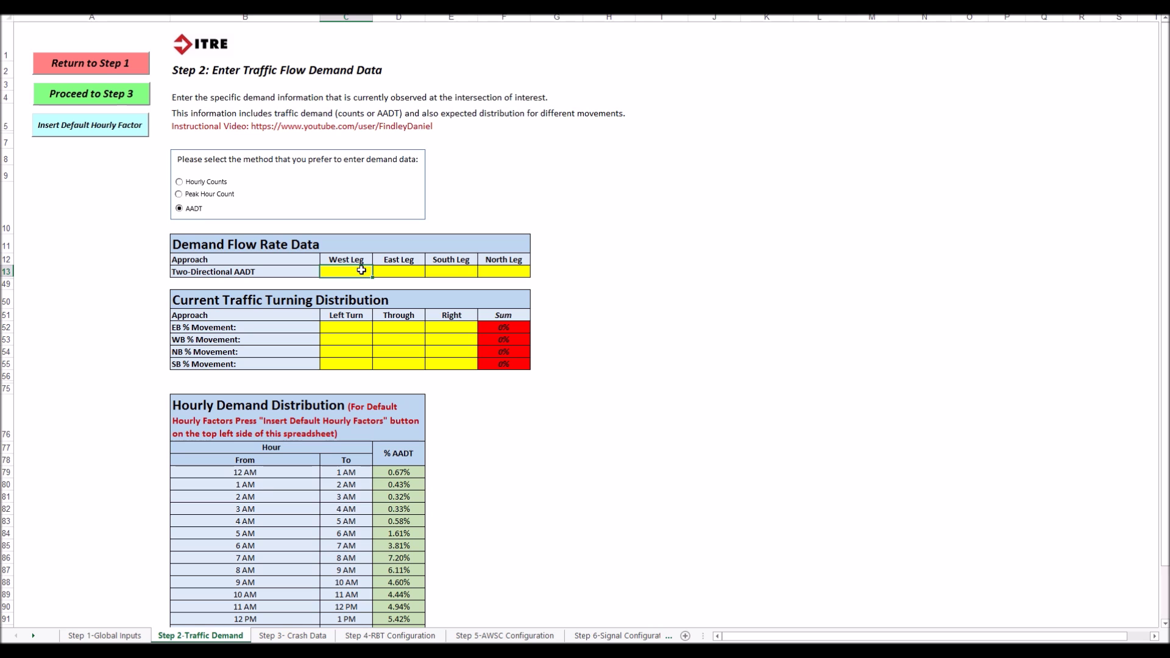
type("7000")
key("Tab")
type("6000")
key("Tab")
type("3000")
key("Tab")
type("2000")
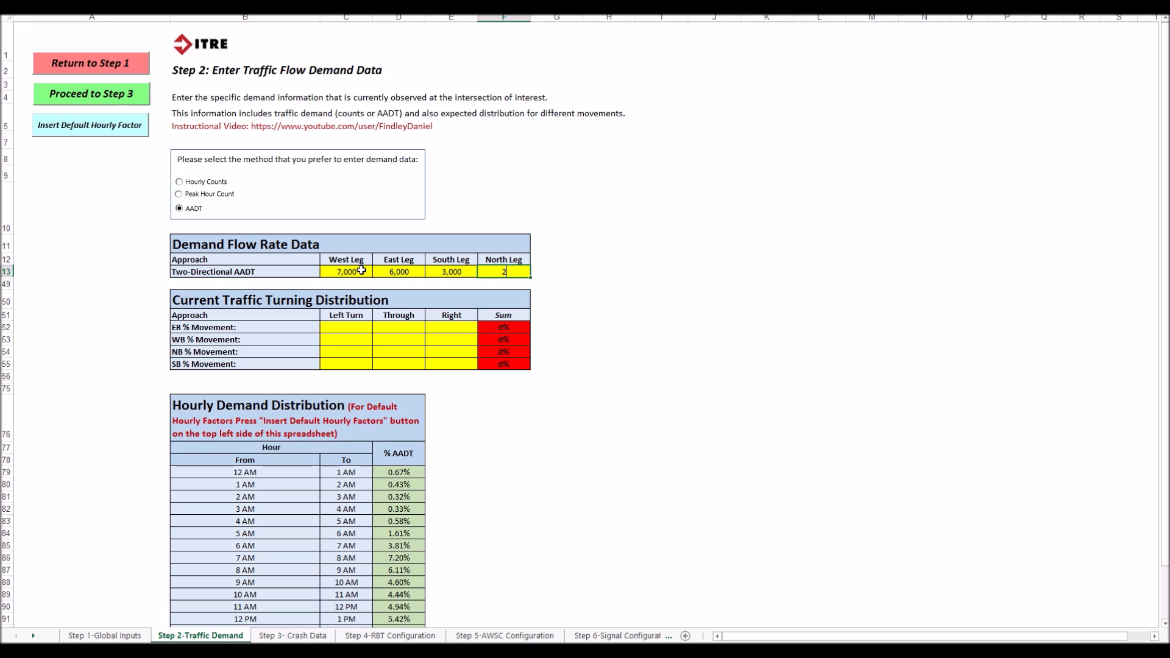
- Enter the eastbound turning distribution as 10% left turn, 80% through and 10% right
left_click(628, 308)
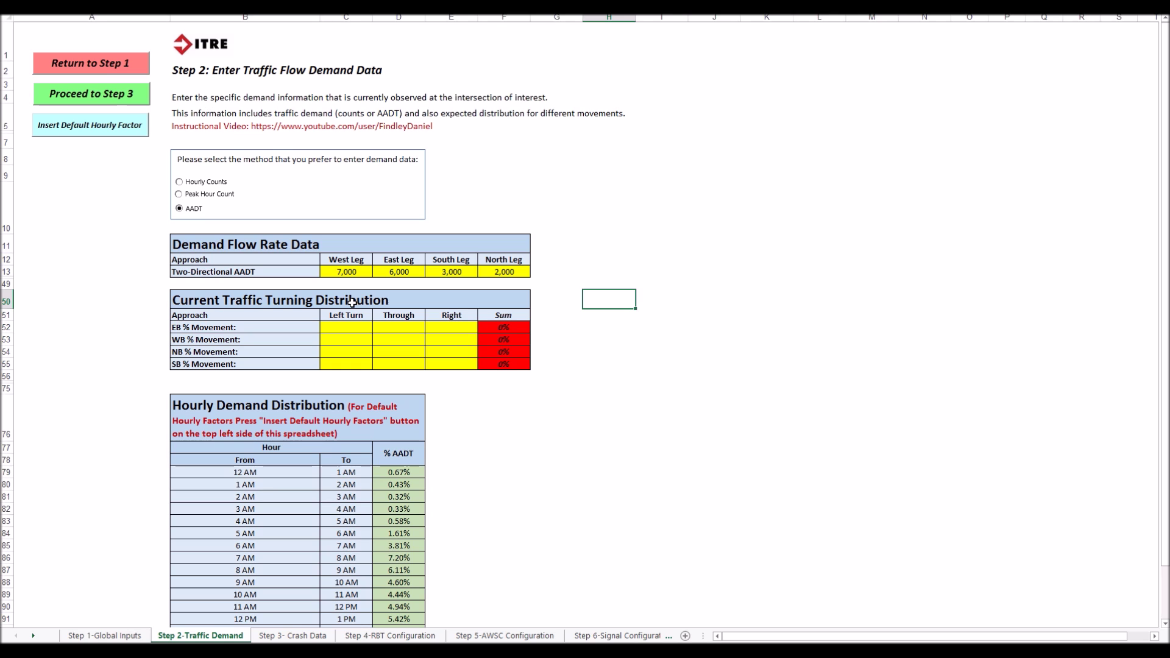
left_click(354, 327)
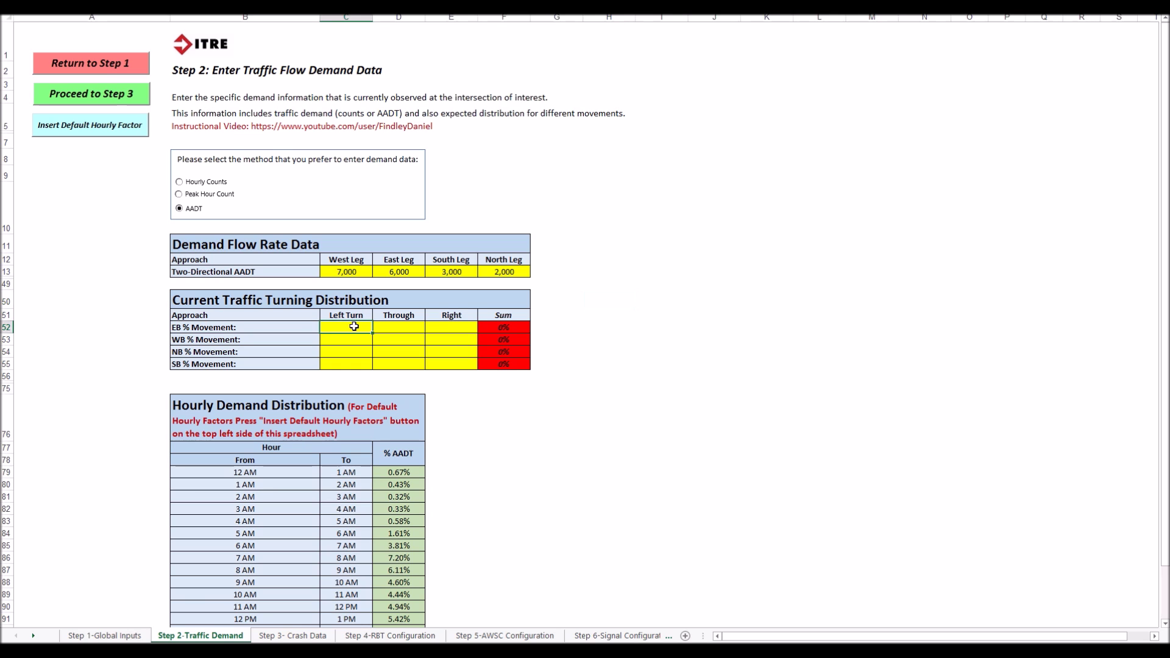
type("10")
key("Tab")
type("80")
key("Tab")
type("10")
key("Return")
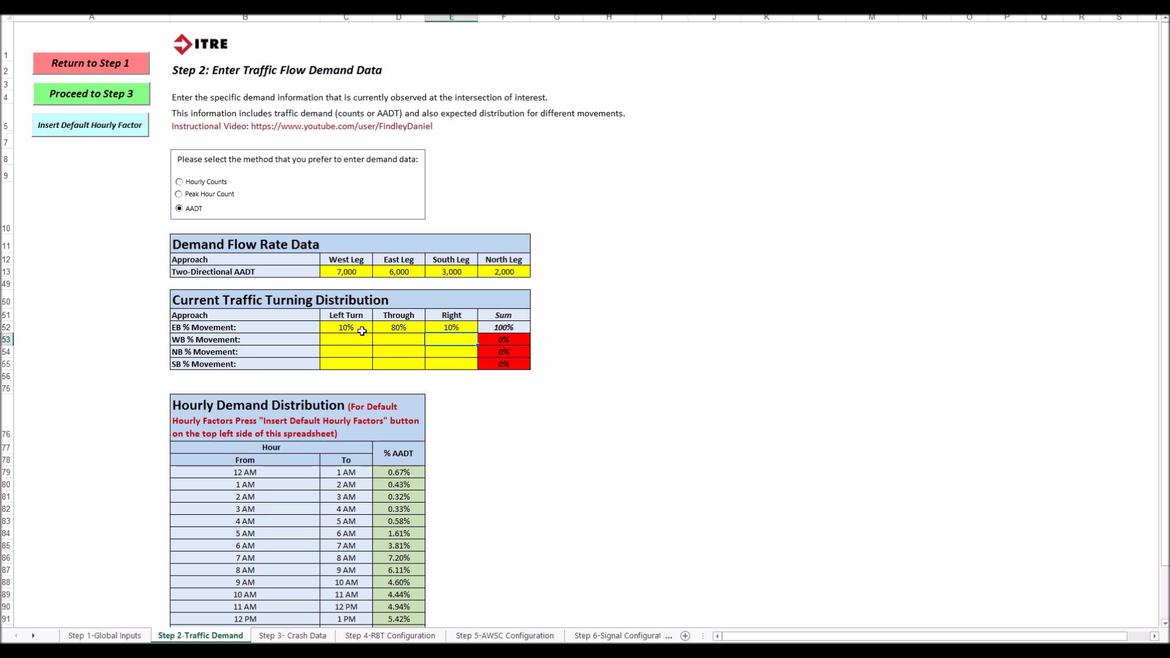
- Enter the westbound turning distribution as 10% left turn, 80% through and 10% right
type("10")
key("Left")
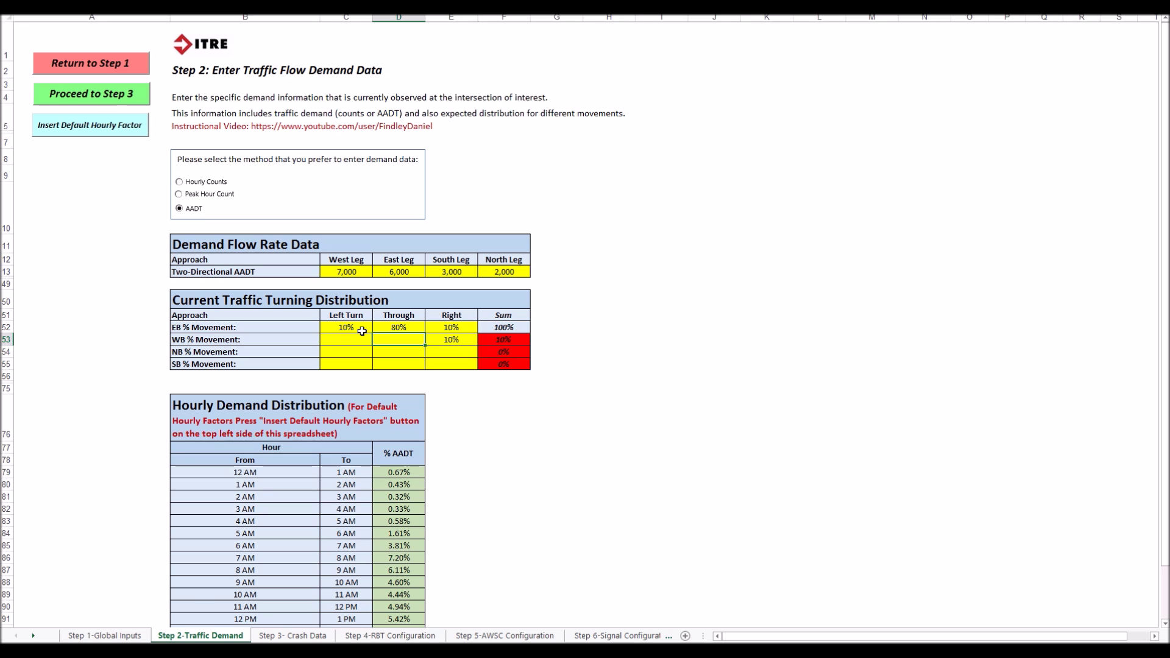
type("80")
key("Left")
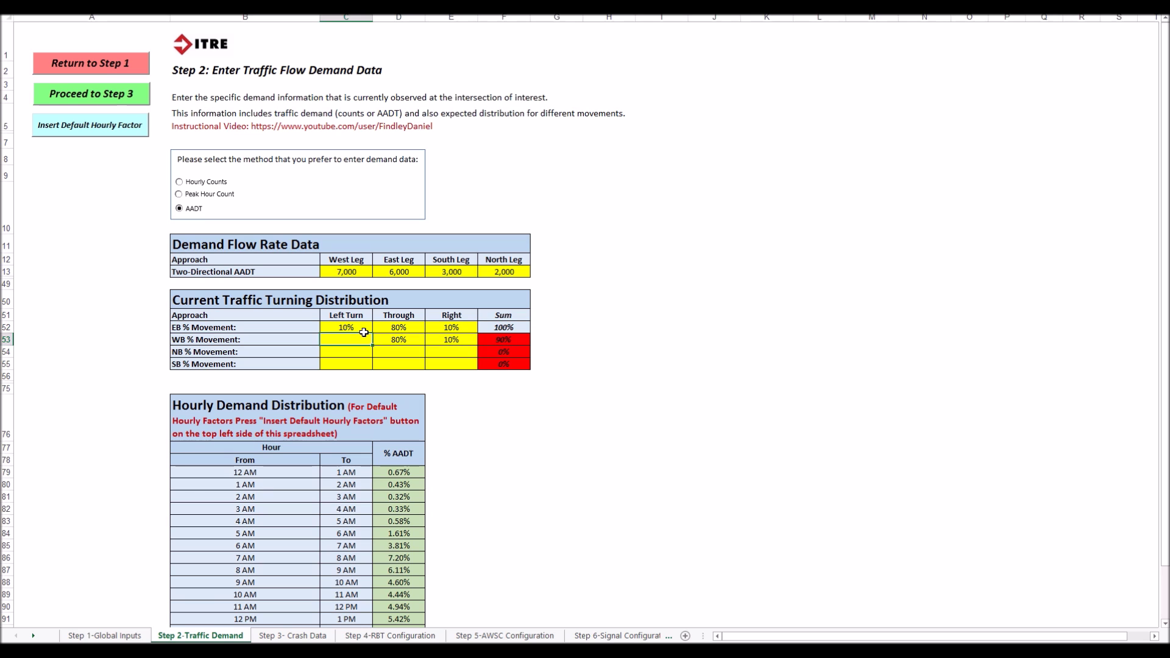
type("10")
key("Return")
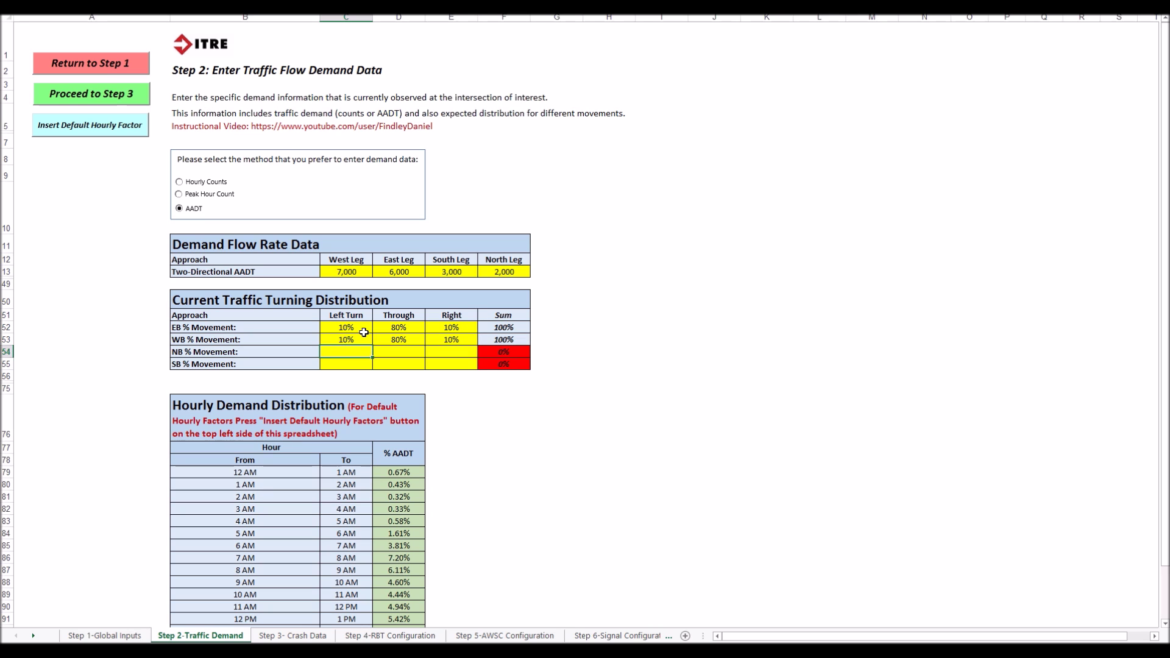
- Enter the northbound turning distribution as 20% left turn, 60% through and 20% right
type("20")
key("Tab")
type("60")
key("Tab")
type("20")
key("Return")
- Enter the southbound turning distribution as 20% left turn, 60% through and 20% right
type("20")
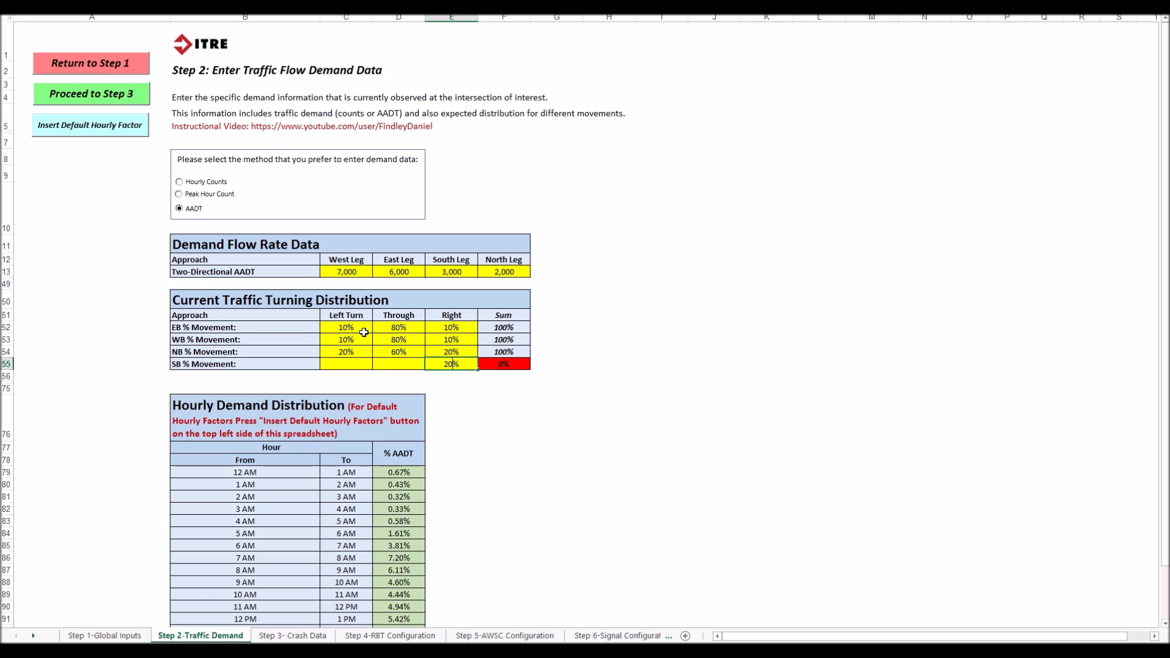
key("shift+Tab")
type("60")
key("shift+Tab")
type("20")
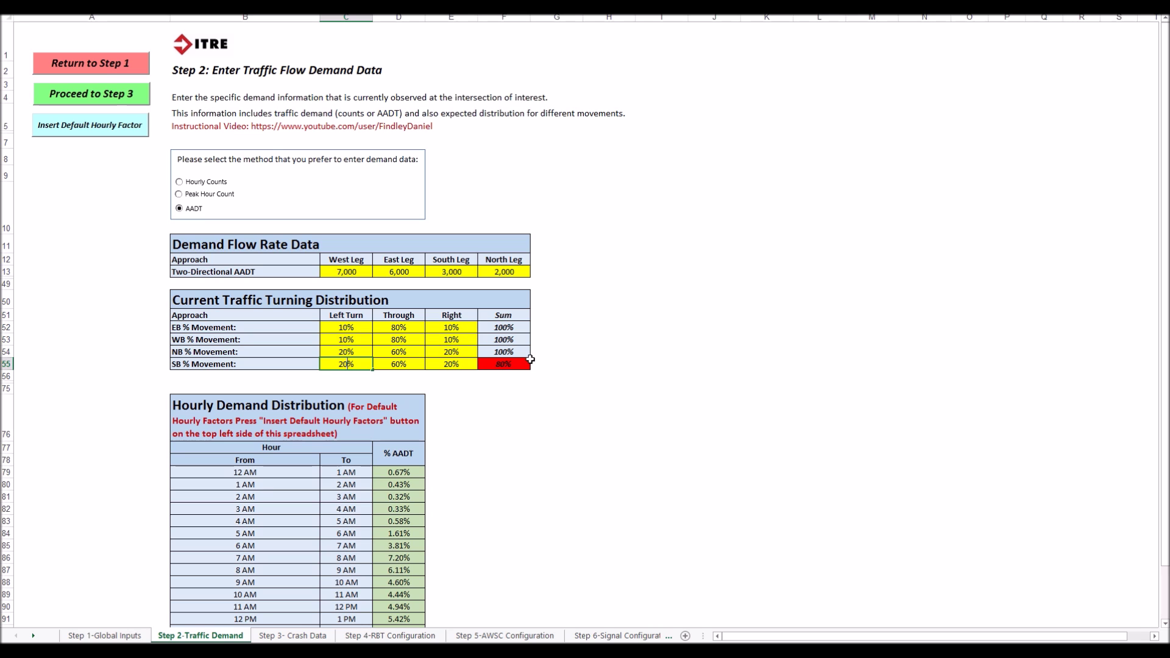
left_click(507, 432)
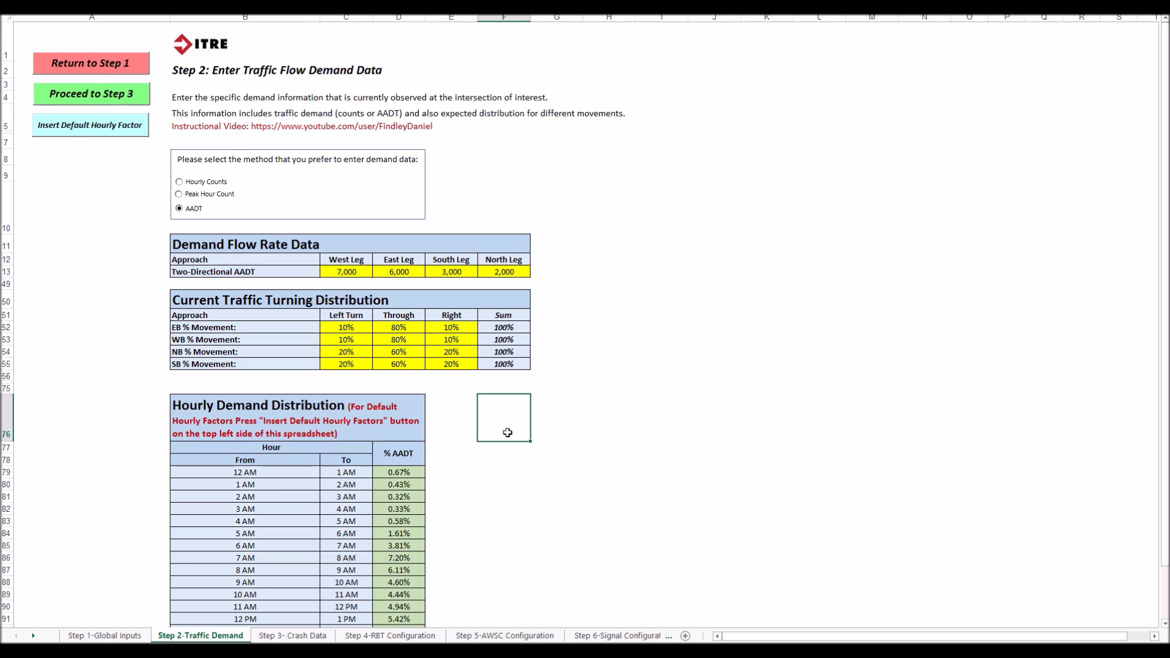
- Apply the default hourly profile Two Major Equivalent Peaks - Major AM, Major PM, and check the resulting hourly distribution and its sum
scroll(508, 433, "down", 2)
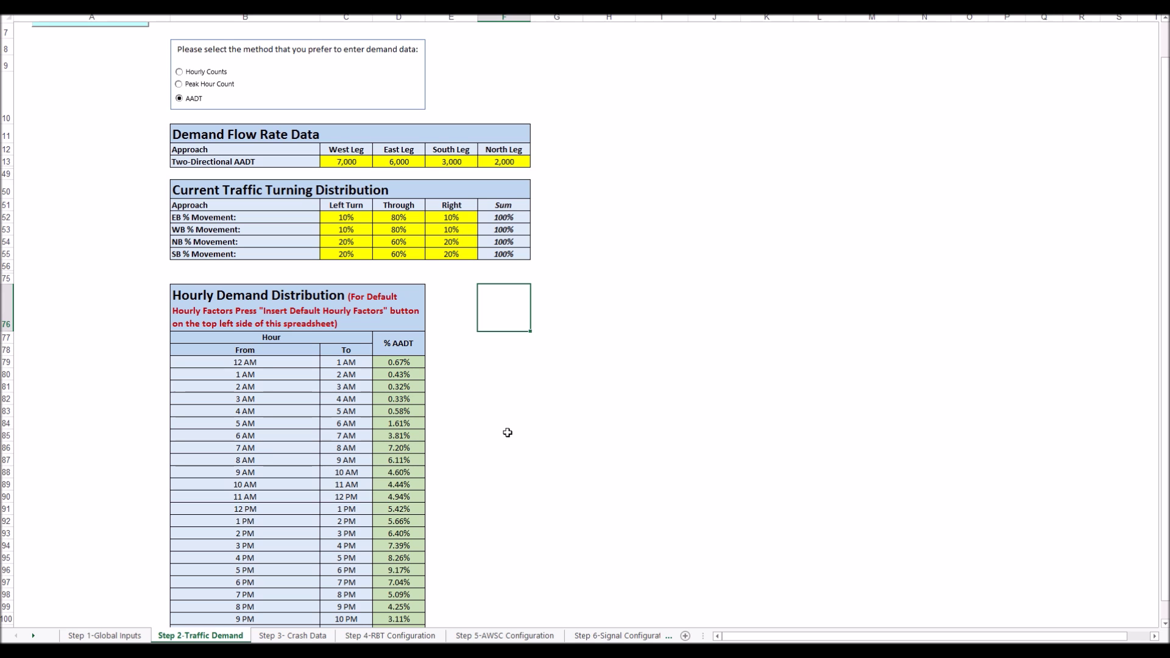
scroll(507, 433, "up", 2)
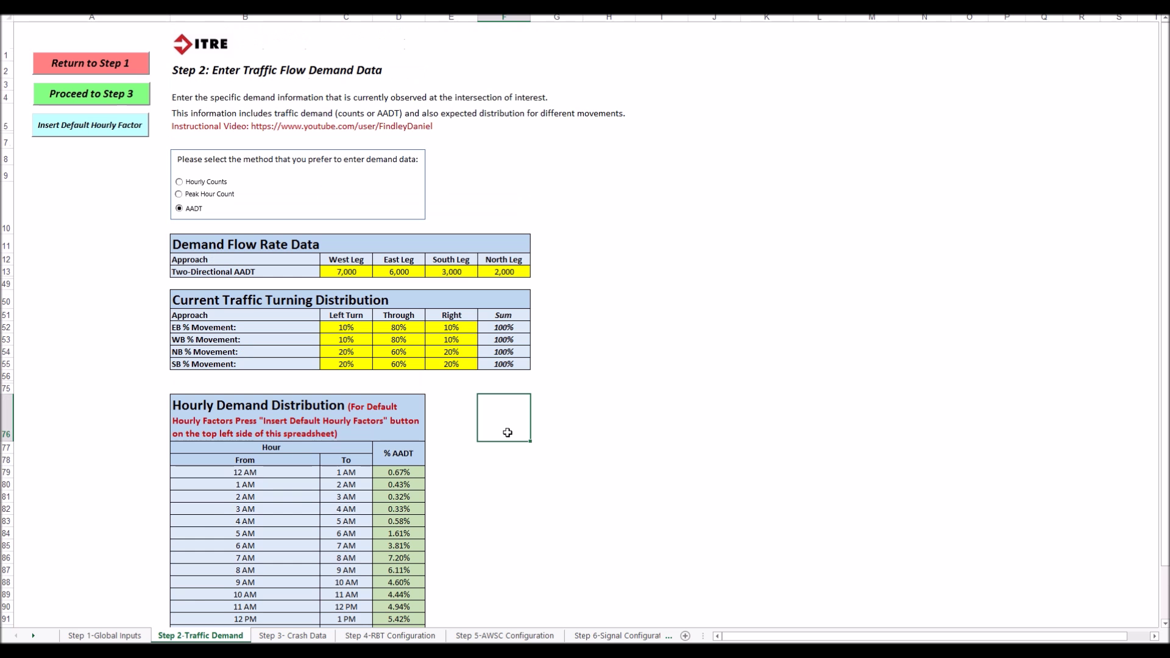
left_click(110, 134)
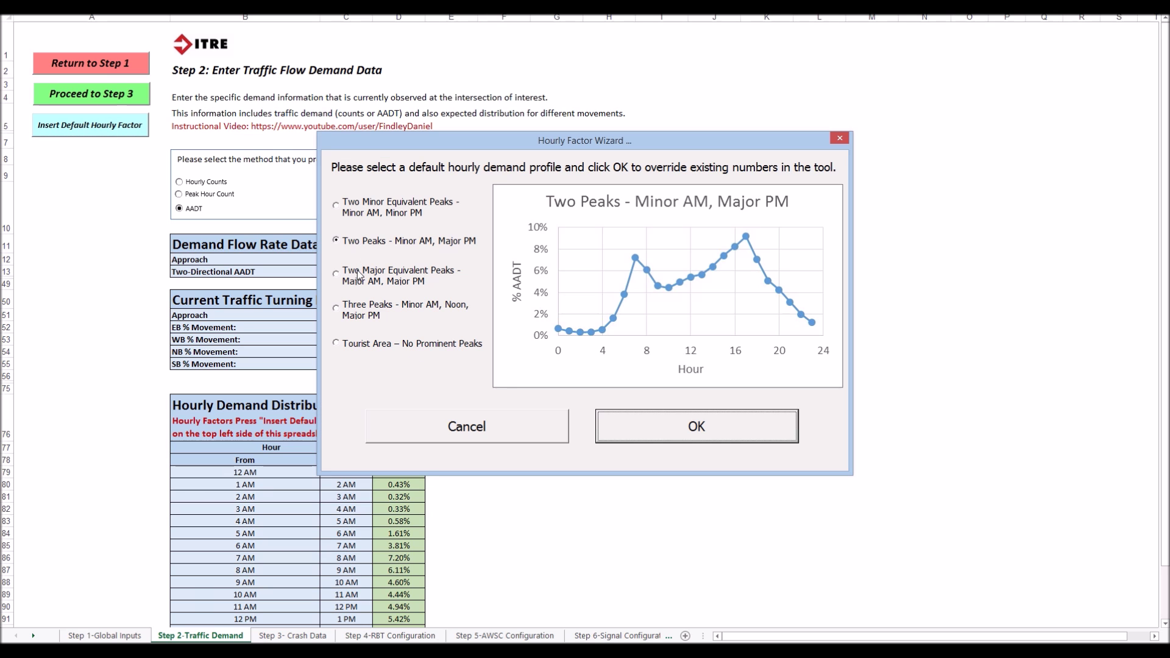
left_click(337, 277)
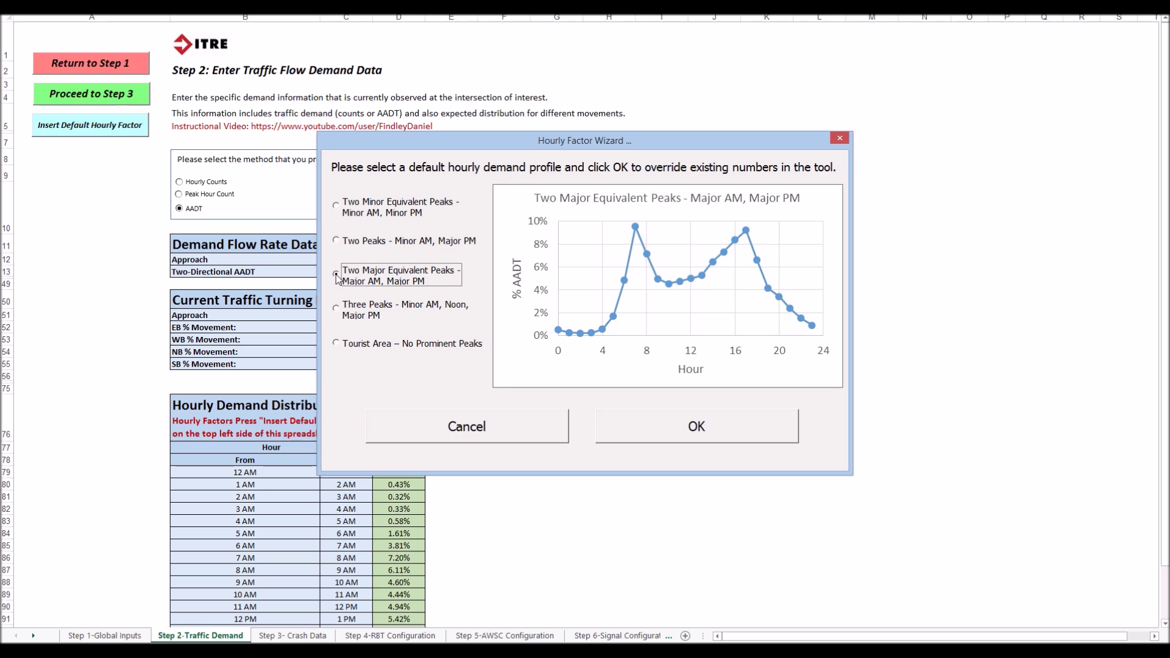
left_click(669, 433)
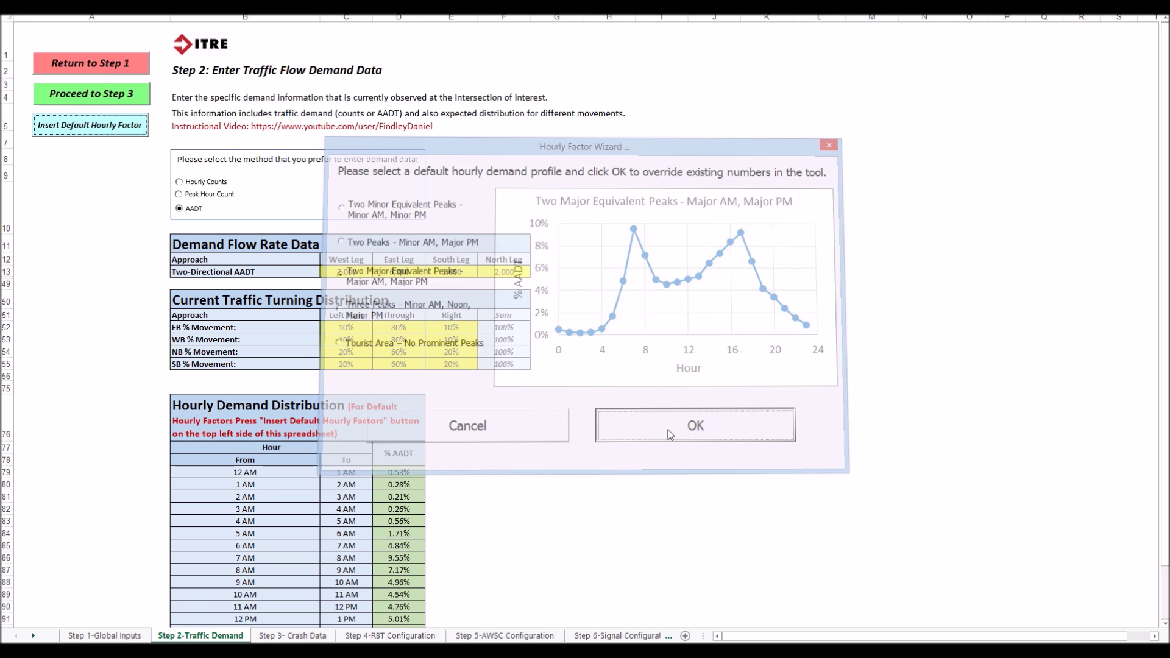
left_click(550, 492)
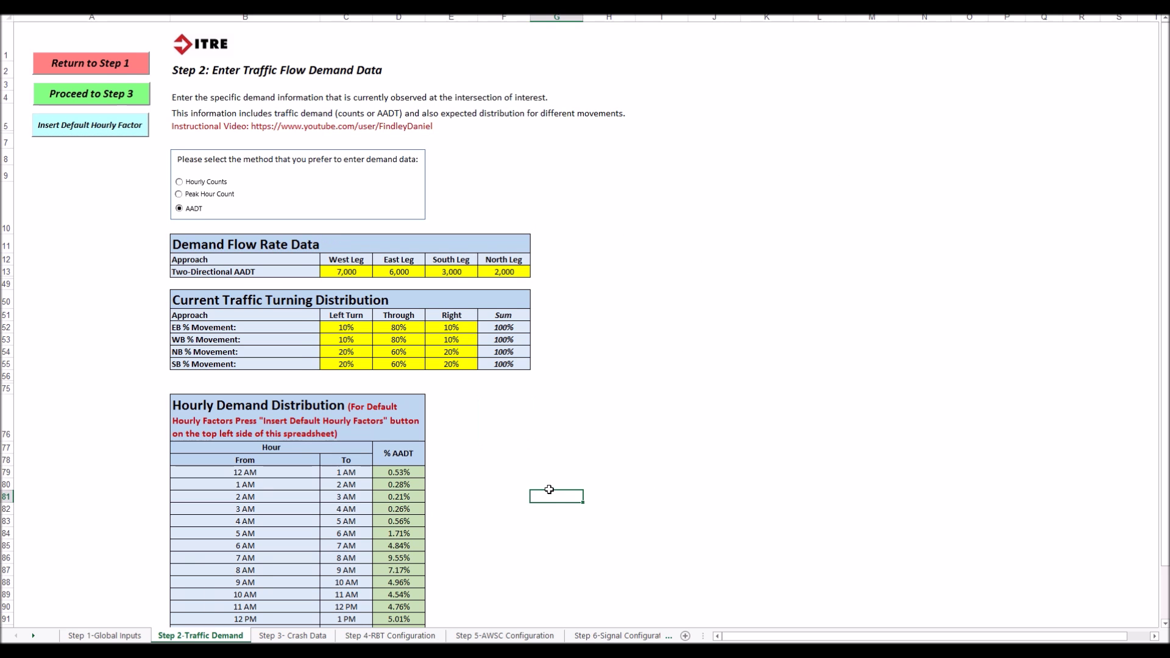
scroll(549, 489, "down", 4)
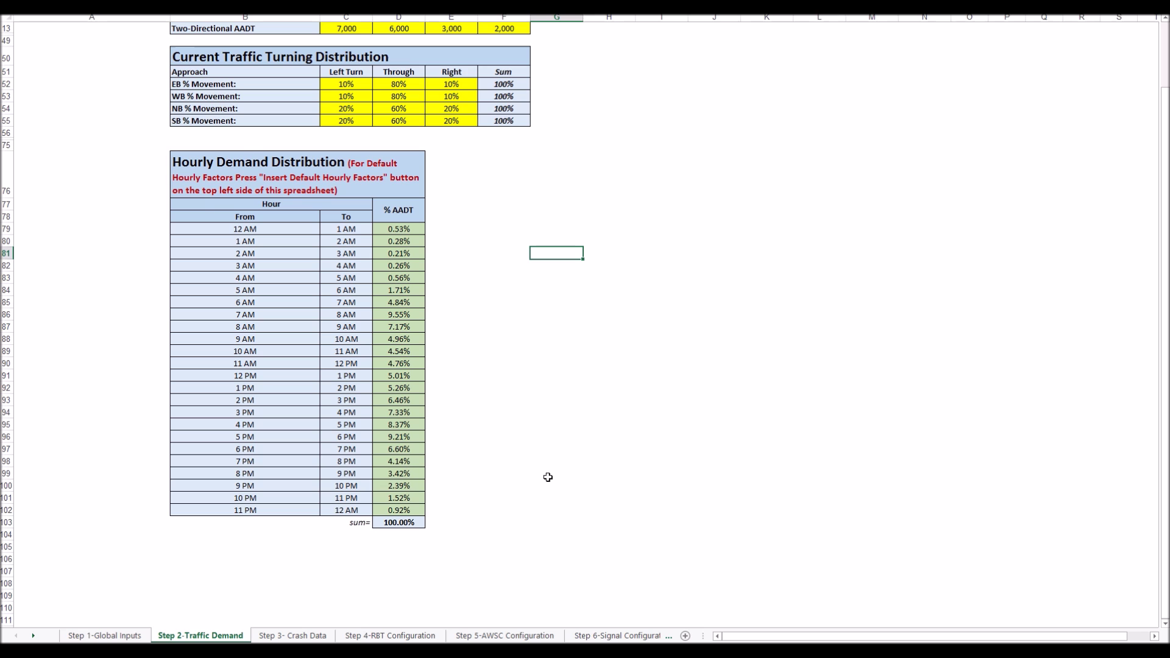
scroll(548, 477, "up", 4)
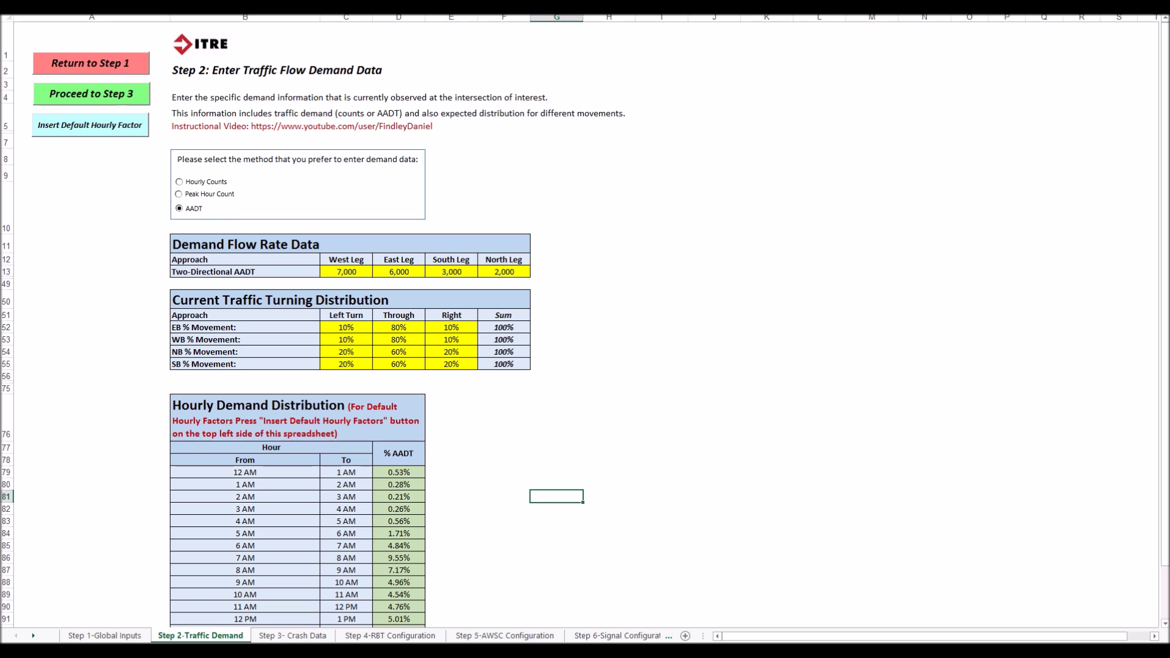
- Proceed to Step 3 and enter 5 as the number of years of crash data
left_click(101, 100)
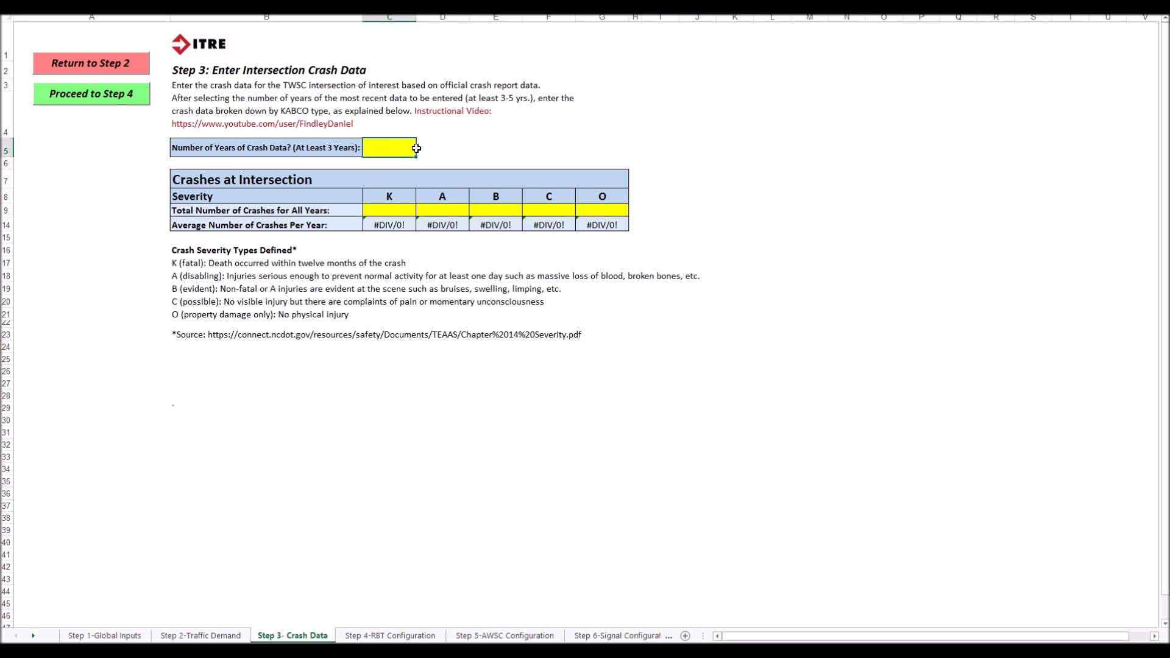
type("5")
key("Return")
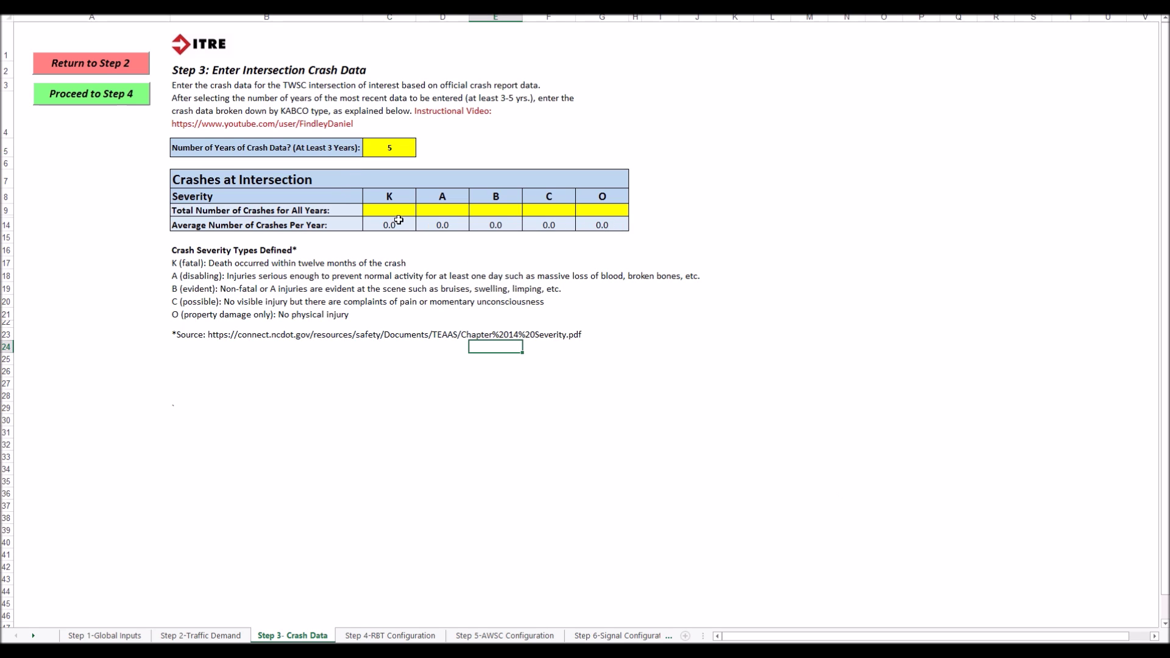
- Enter the total crashes for all years by severity: K 3, A 15, B 30, C 45 and O 90
left_click(392, 212)
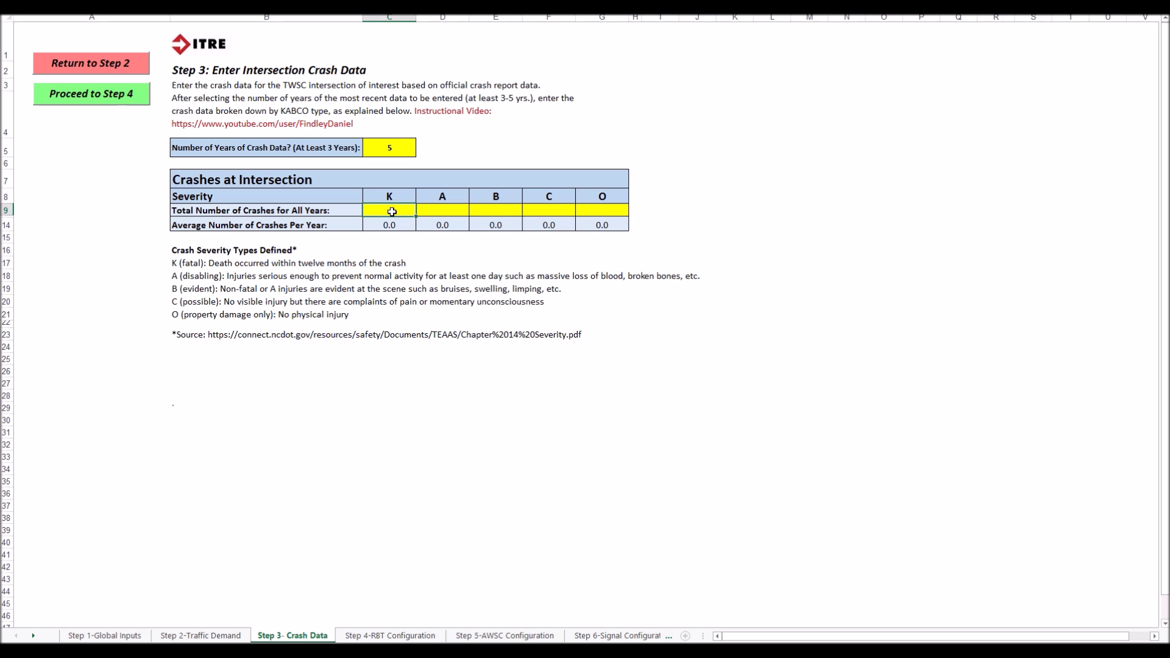
type("3")
key("Tab")
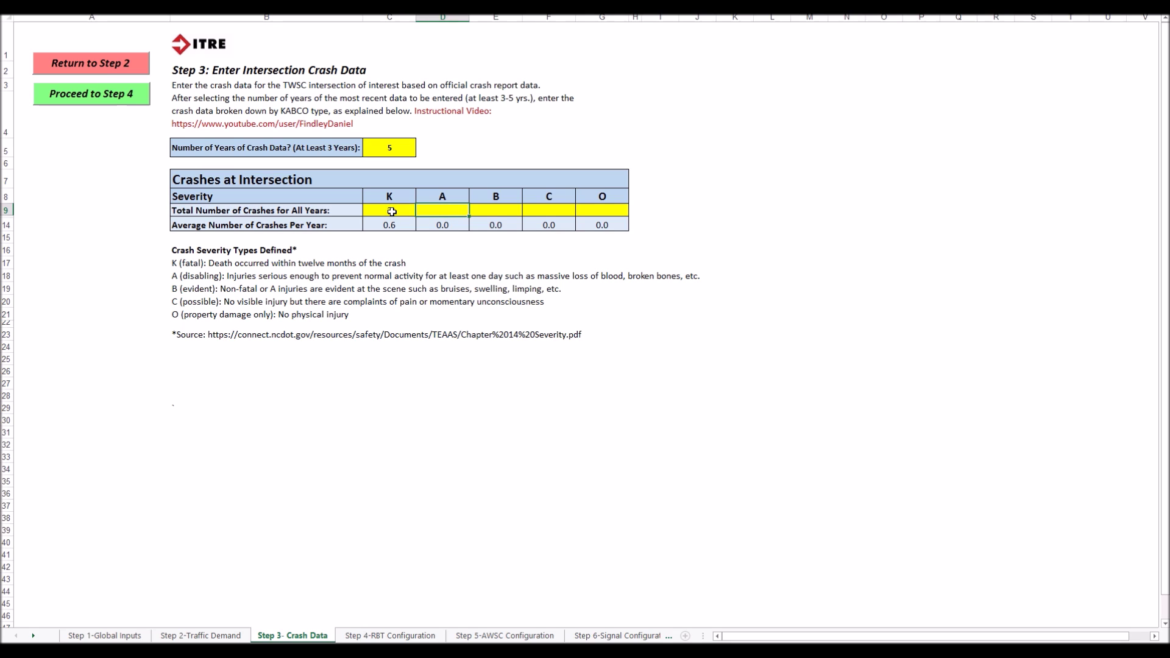
type("15")
key("Tab")
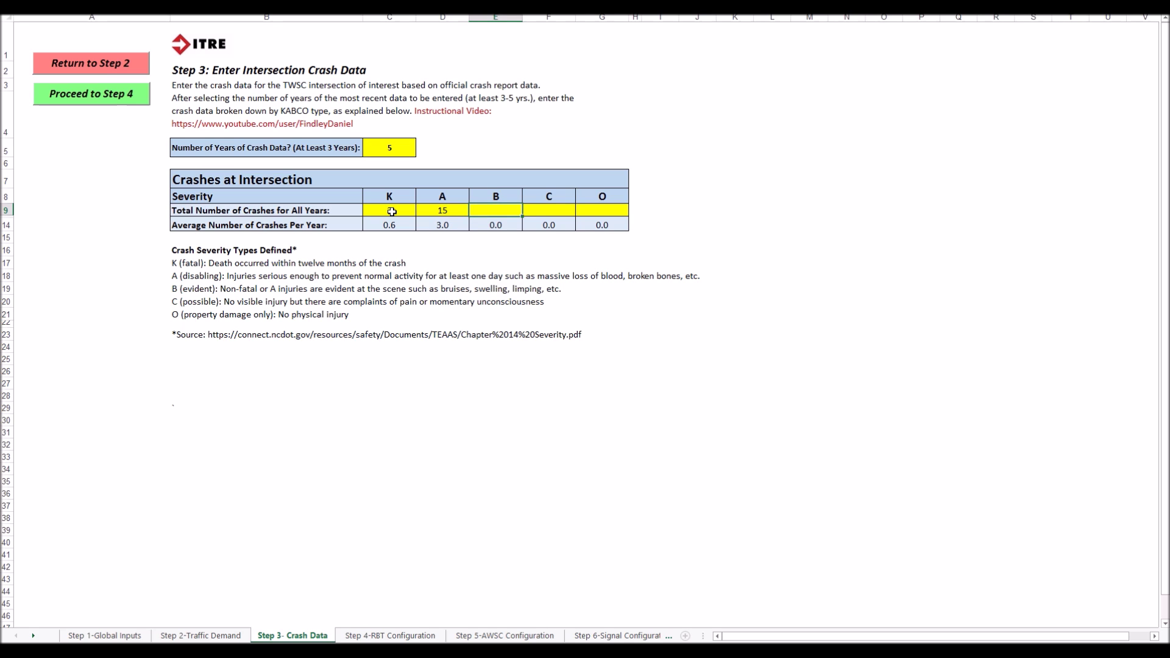
type("30")
key("Tab")
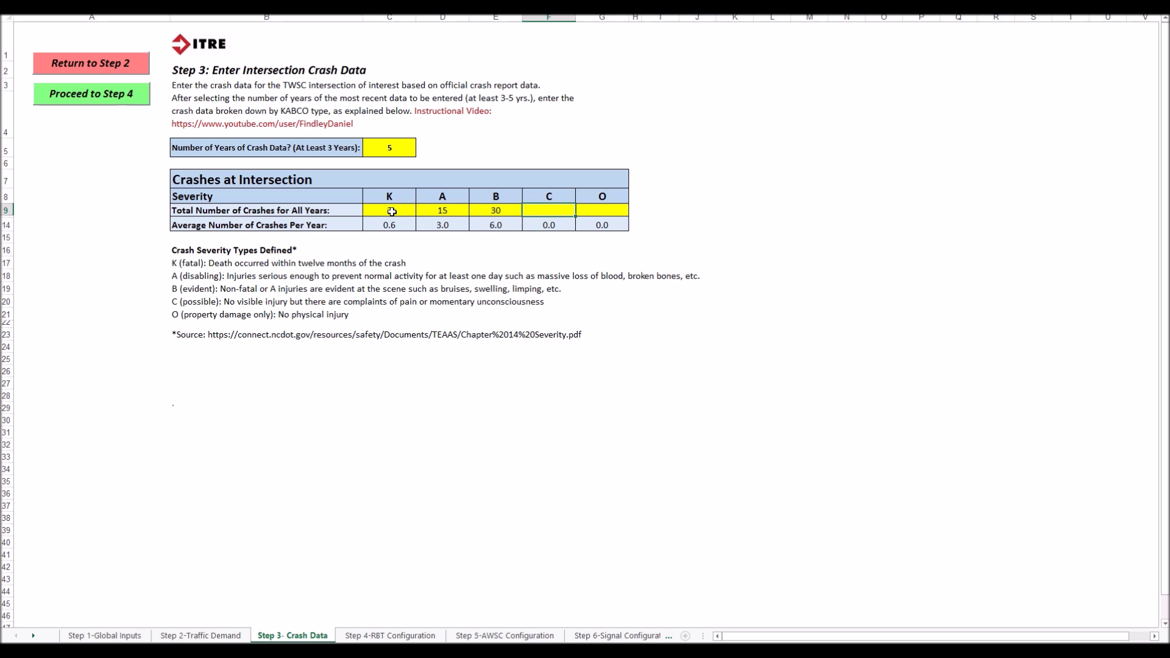
type("45")
key("Tab")
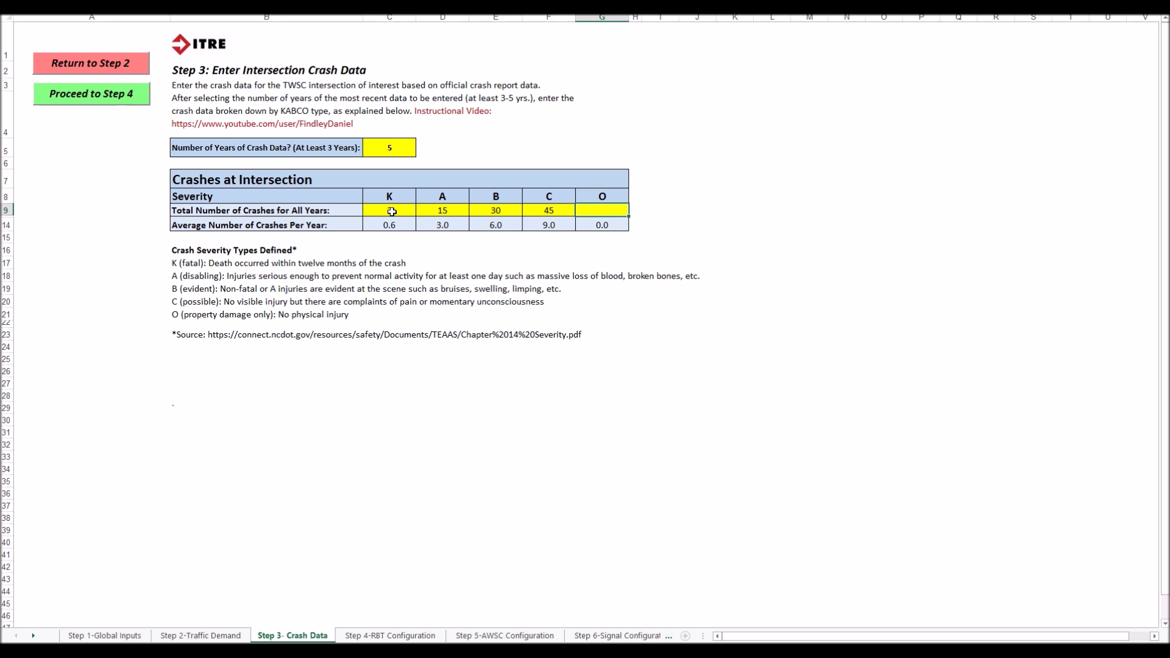
type("90")
key("Return")
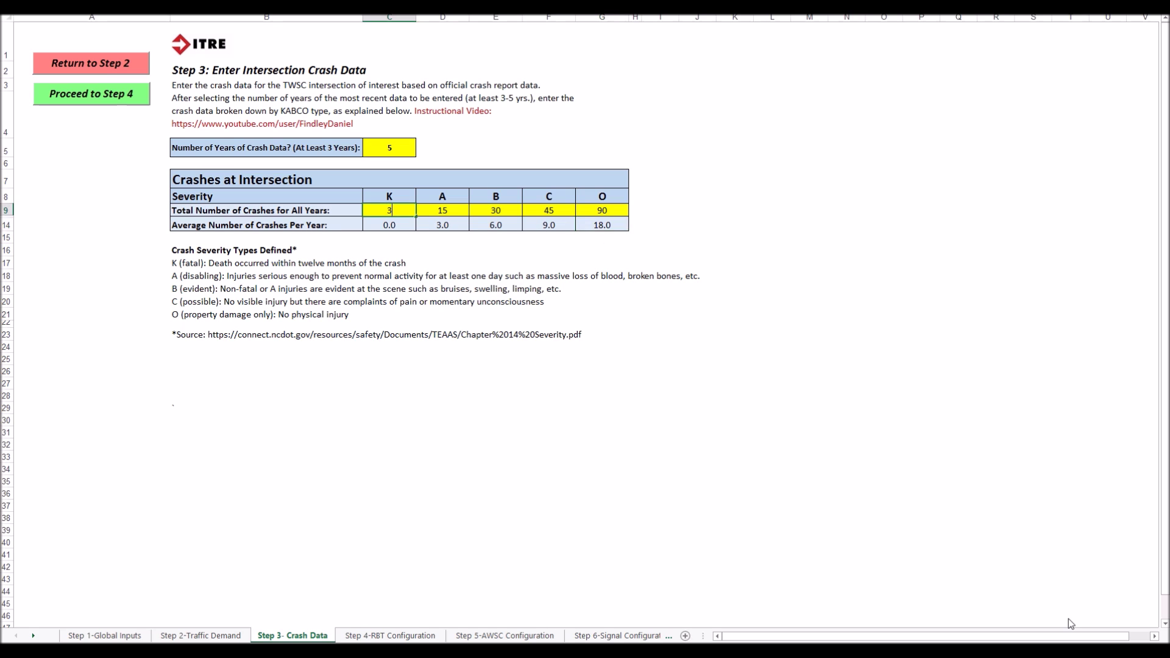
- Replace the total number of fatal (K) crashes with 0
type("3")
double_click(397, 208)
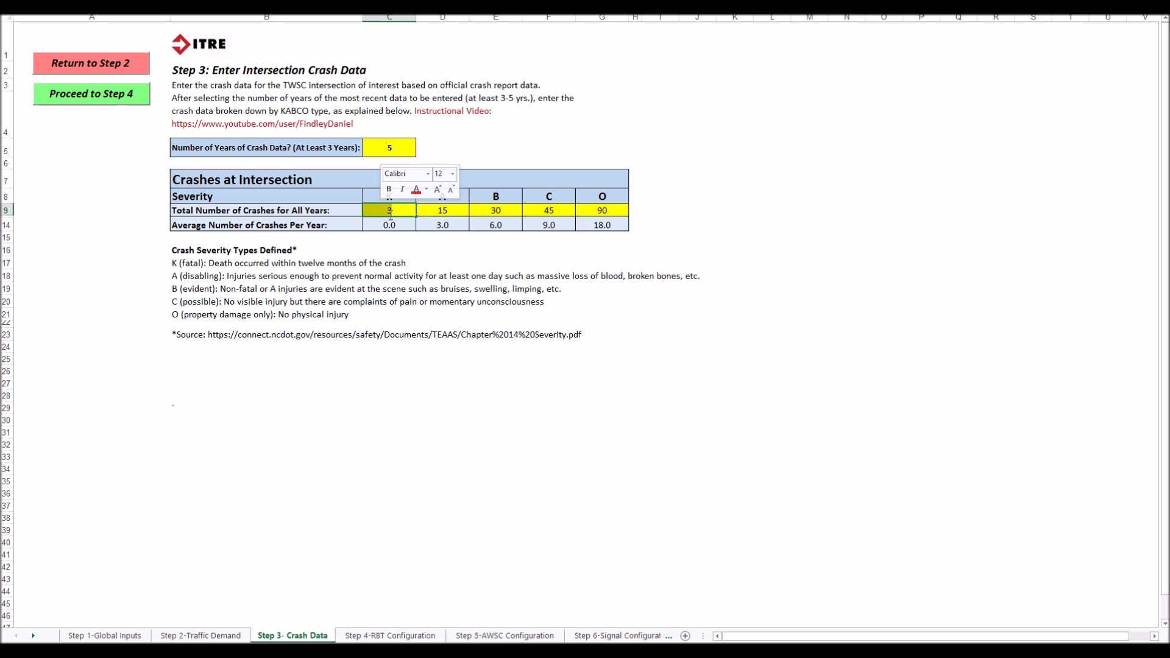
key("BackSpace")
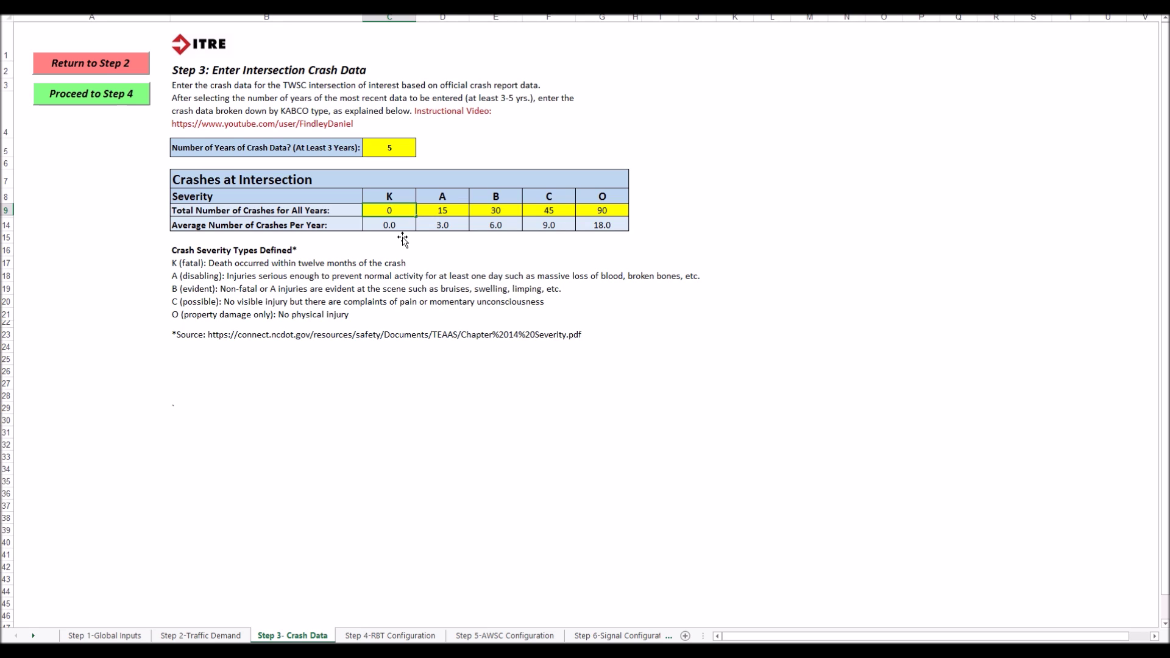
- Set the total number of fatal (K) crashes for all years back to 3
left_click(396, 272)
left_click(392, 211)
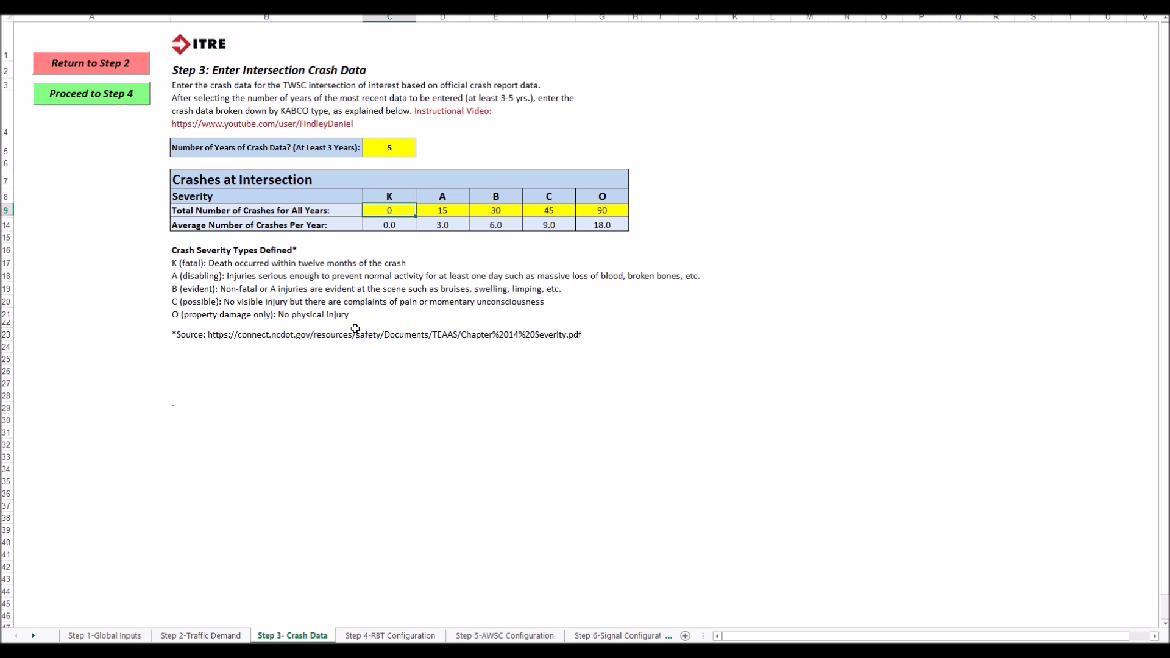
type("3")
- Proceed to Step 4 and enter the Average Option cost of 750000 as the roundabout's initial cost estimation
left_click(123, 103)
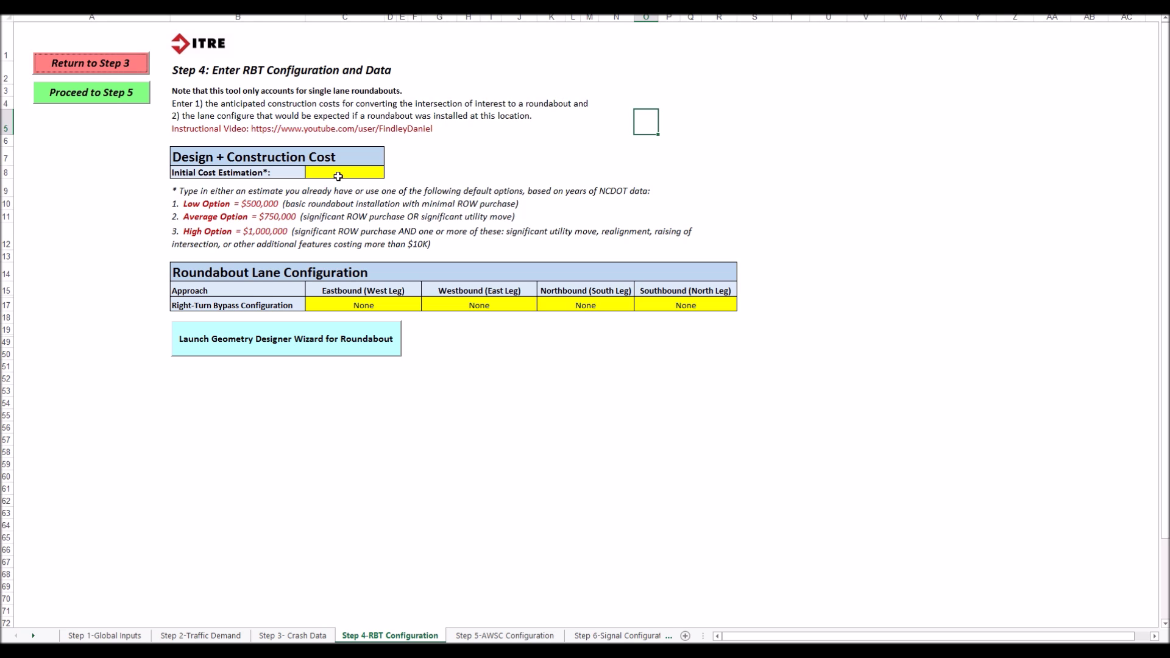
left_click(313, 217)
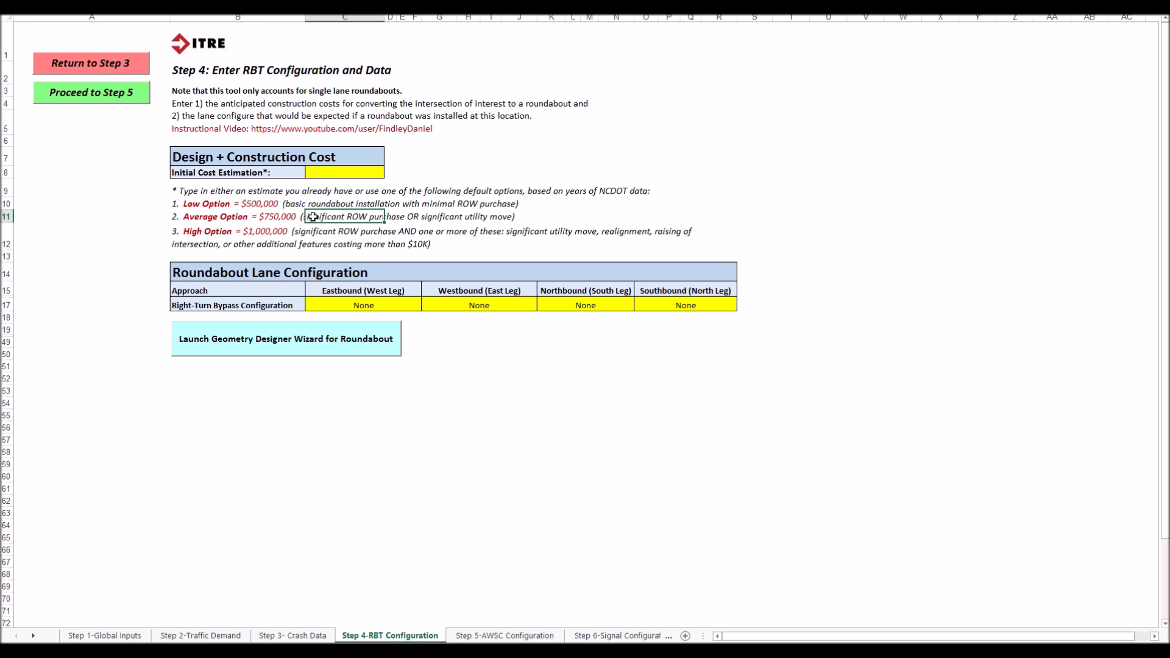
left_click(188, 220)
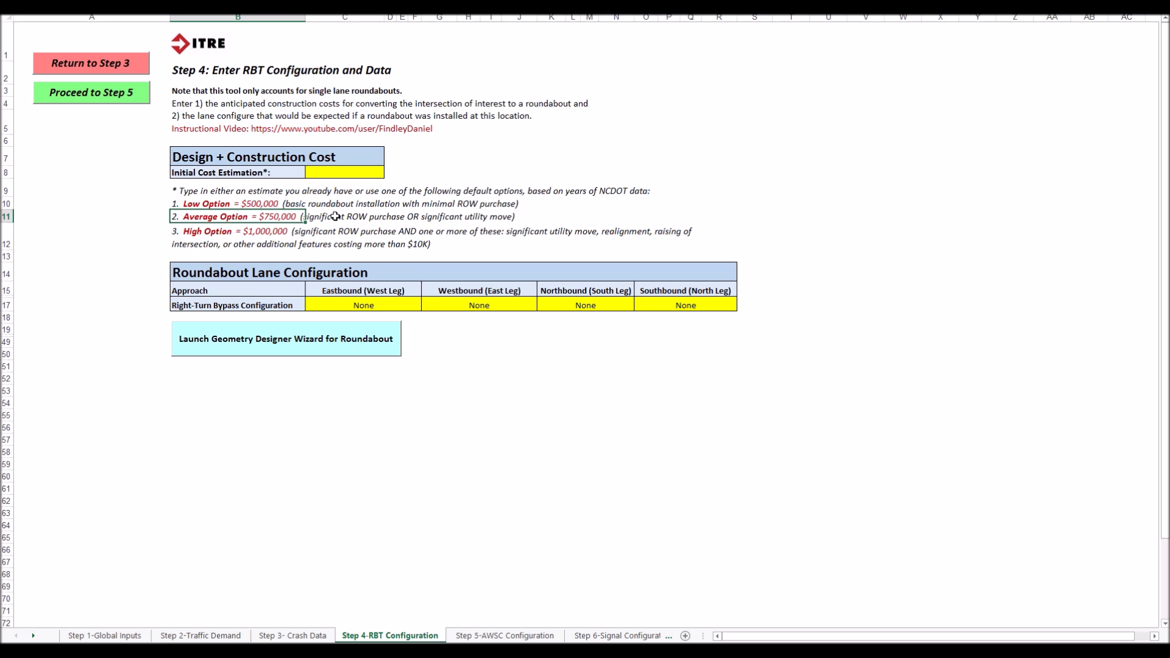
left_click(329, 173)
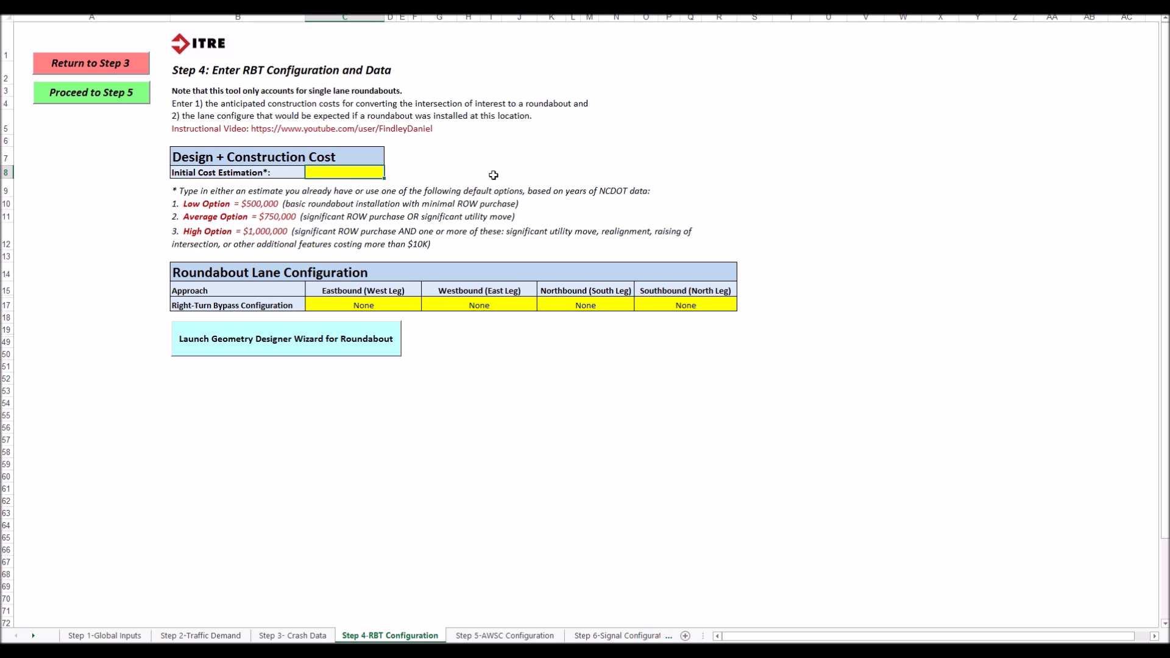
type("750000")
left_click(505, 212)
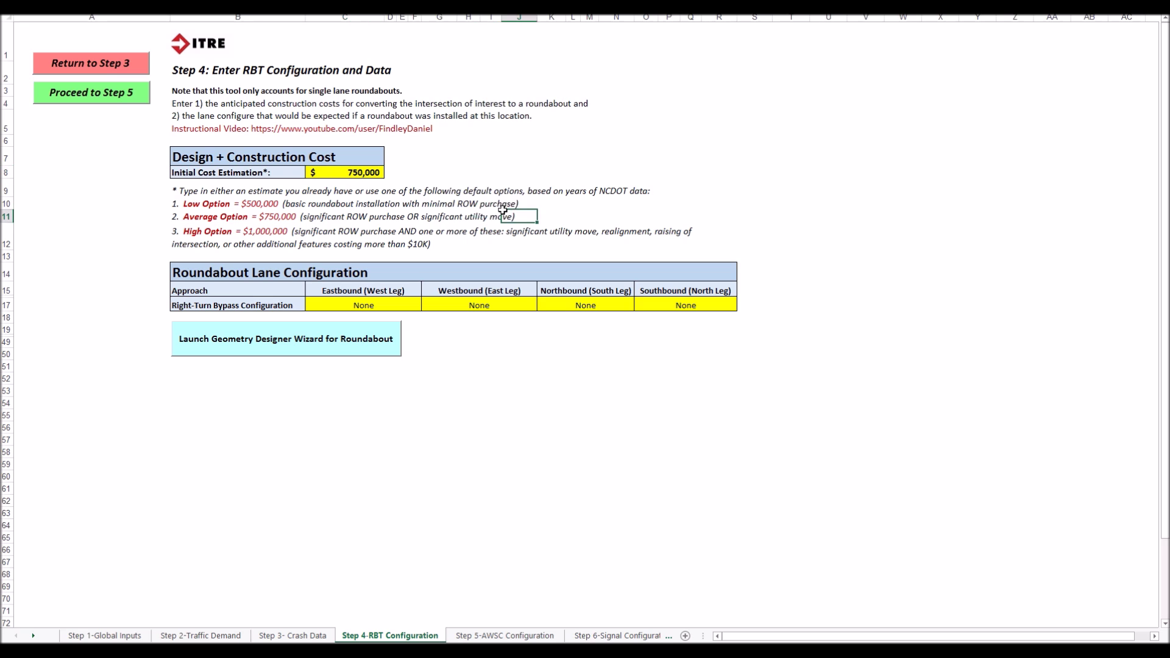
- Change the roundabout's initial cost estimation to 800000
left_click(350, 173)
double_click(352, 174)
left_click_drag(366, 173, 320, 171)
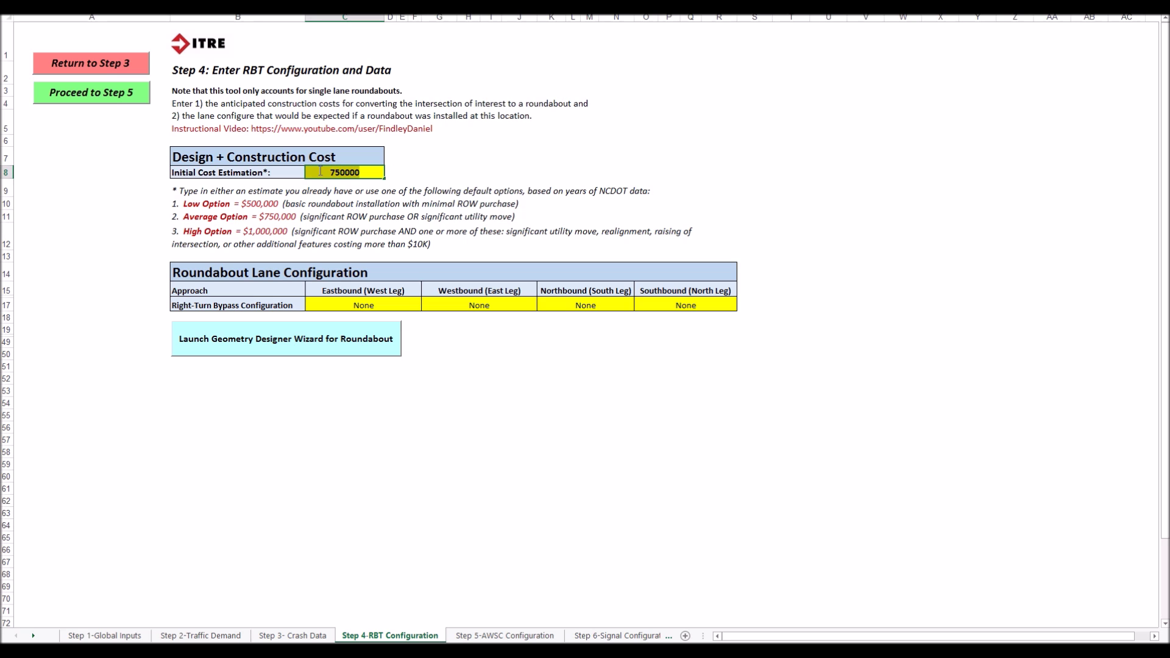
type("800000")
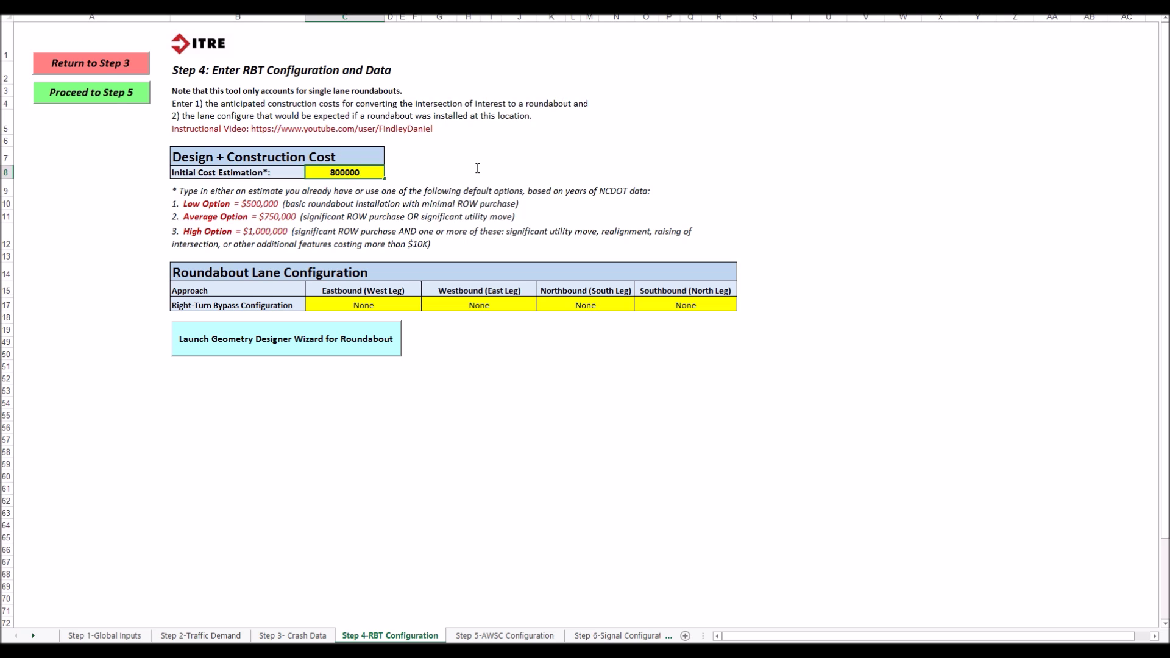
- Commit the roundabout's initial cost estimation and set the eastbound right-turn bypass configuration to Yield
left_click(478, 208)
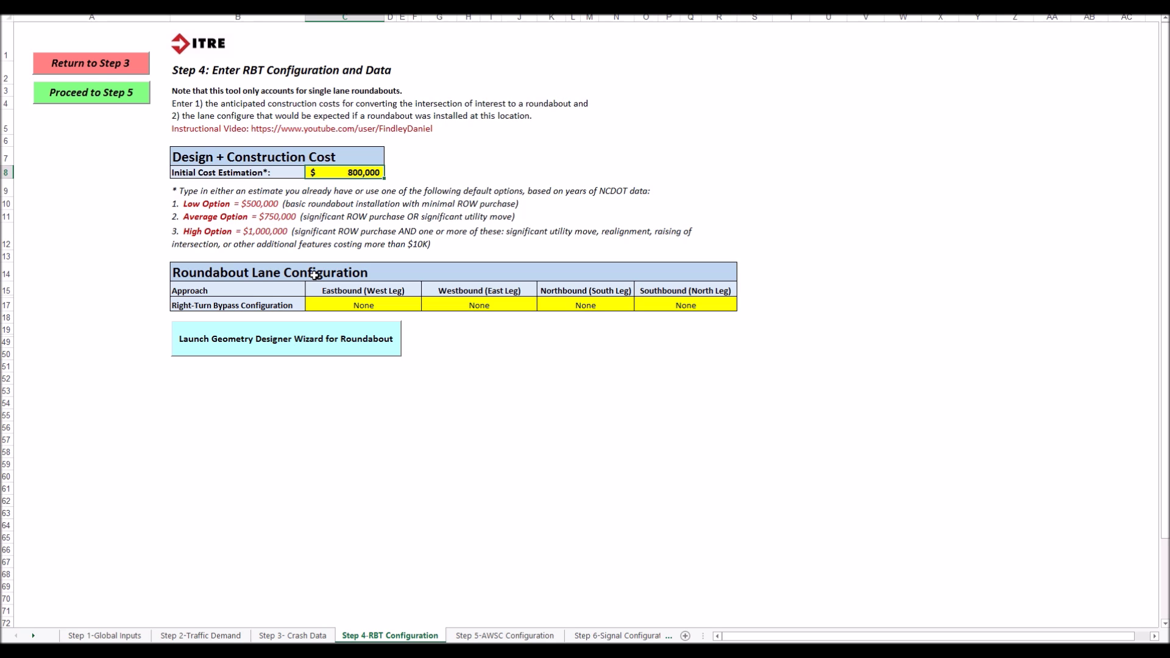
left_click(365, 304)
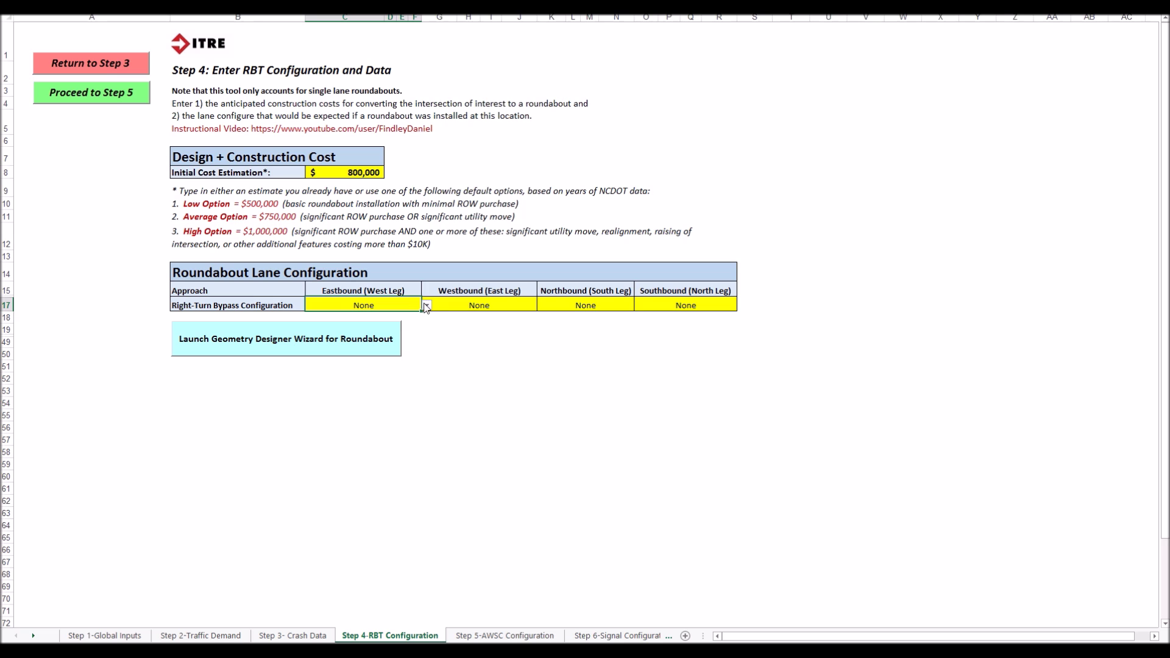
left_click(426, 306)
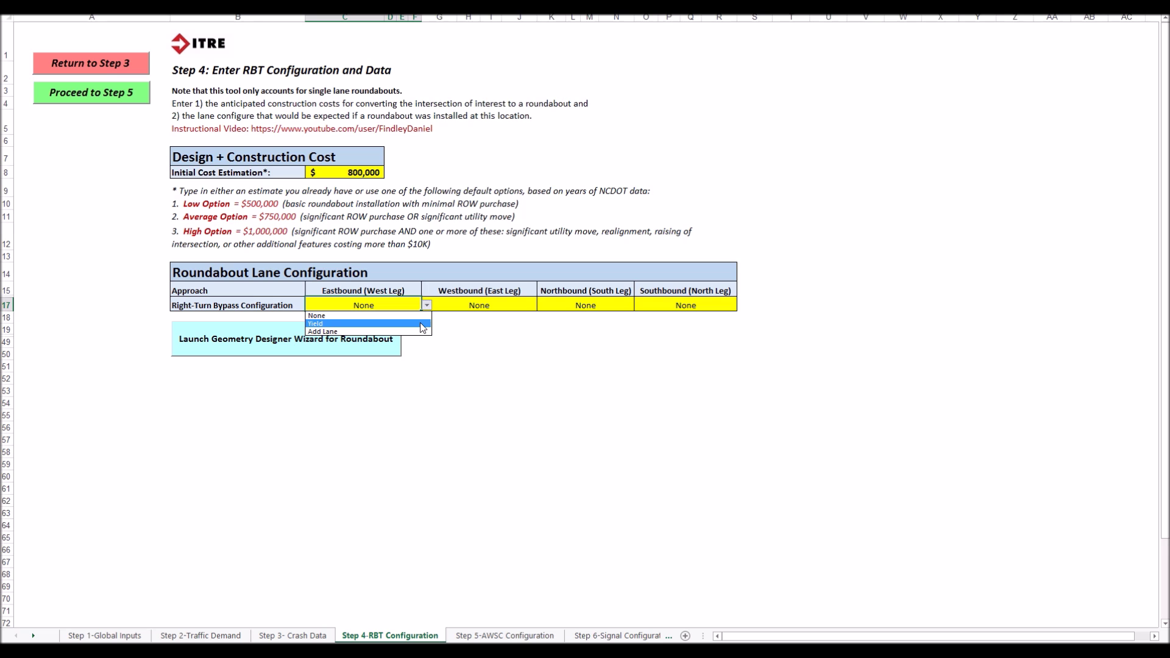
left_click(423, 324)
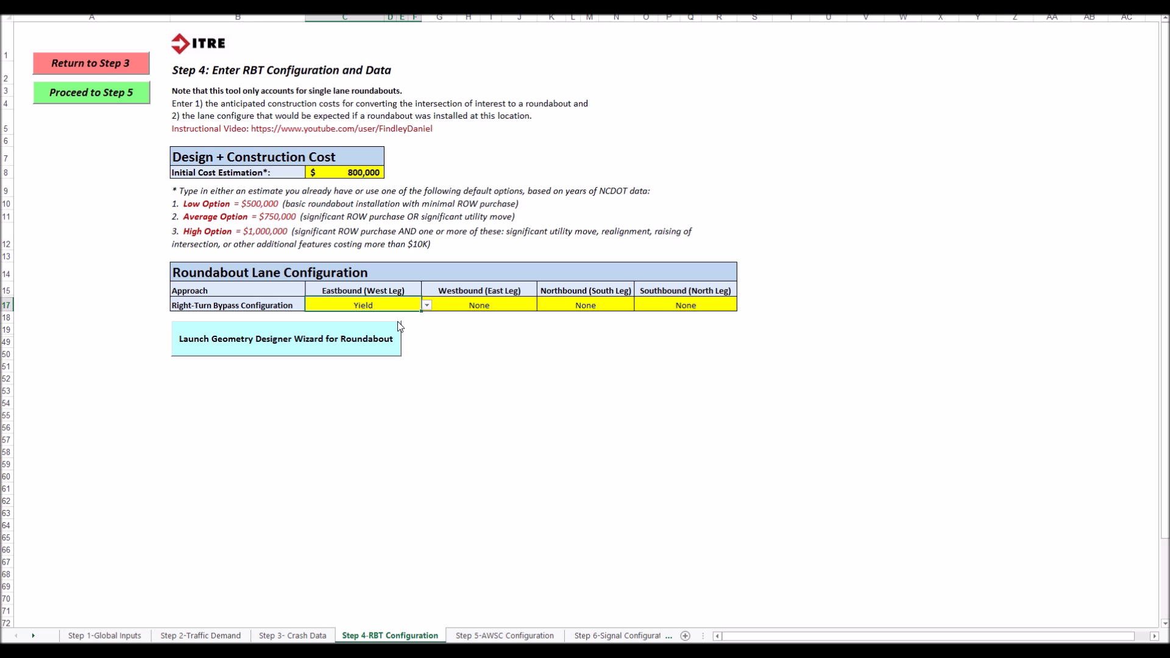
- In the roundabout geometry designer wizard, set the southbound bypass to Yield and the westbound bypass to Add Lane, and accept the configuration
left_click(247, 352)
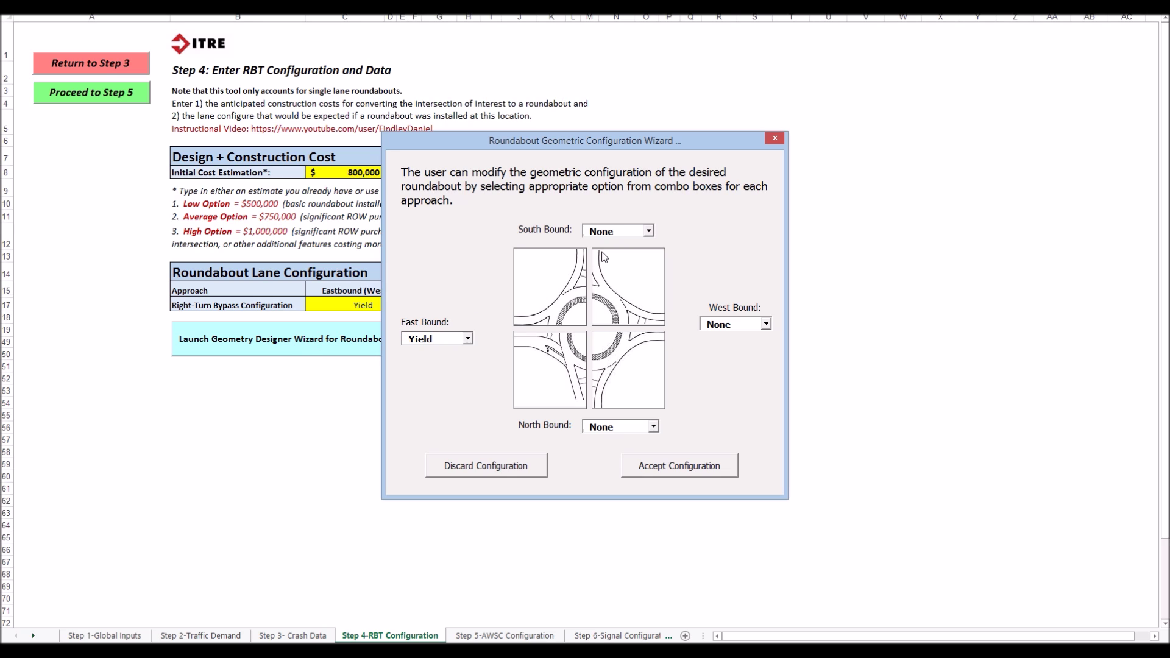
left_click(649, 231)
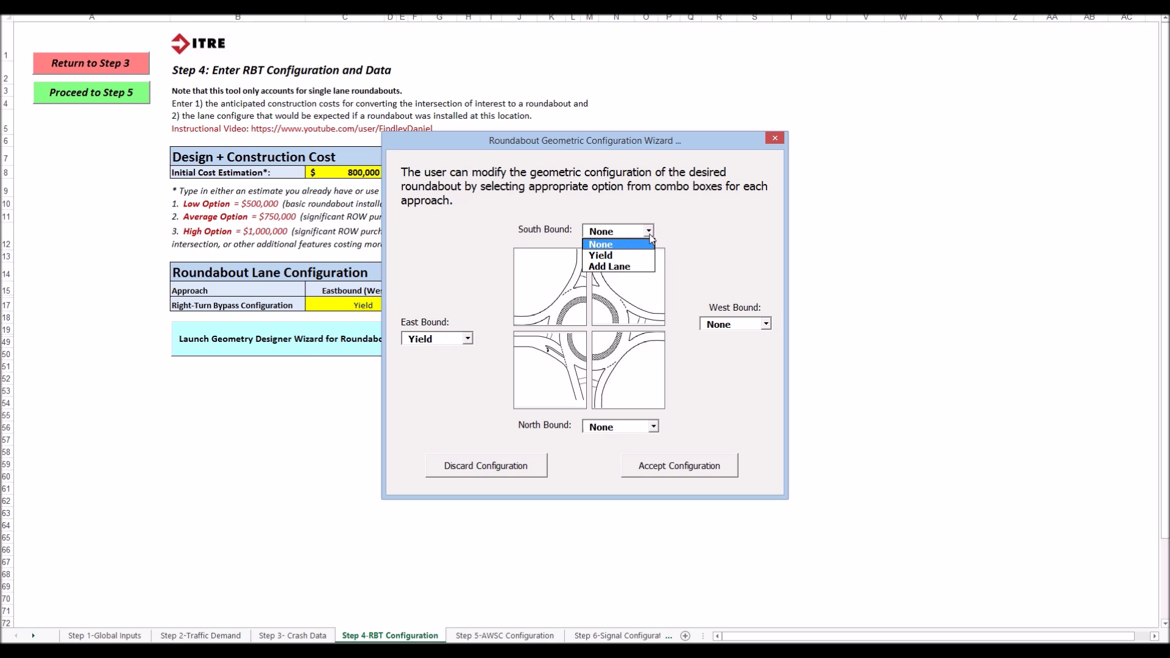
left_click(607, 260)
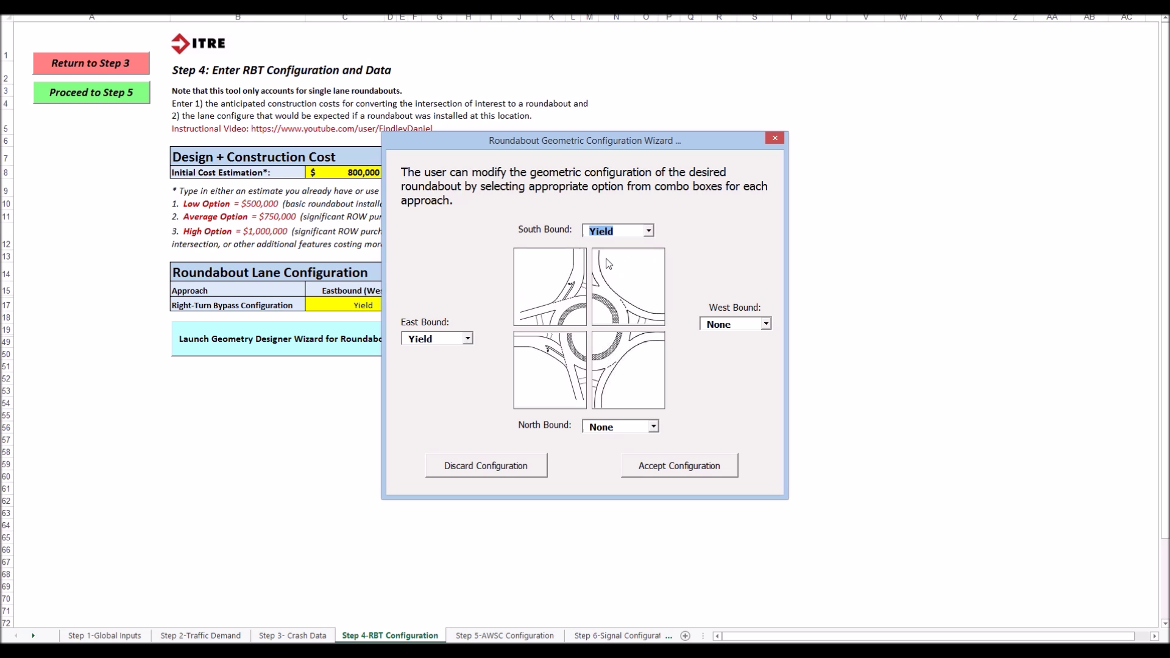
left_click(766, 324)
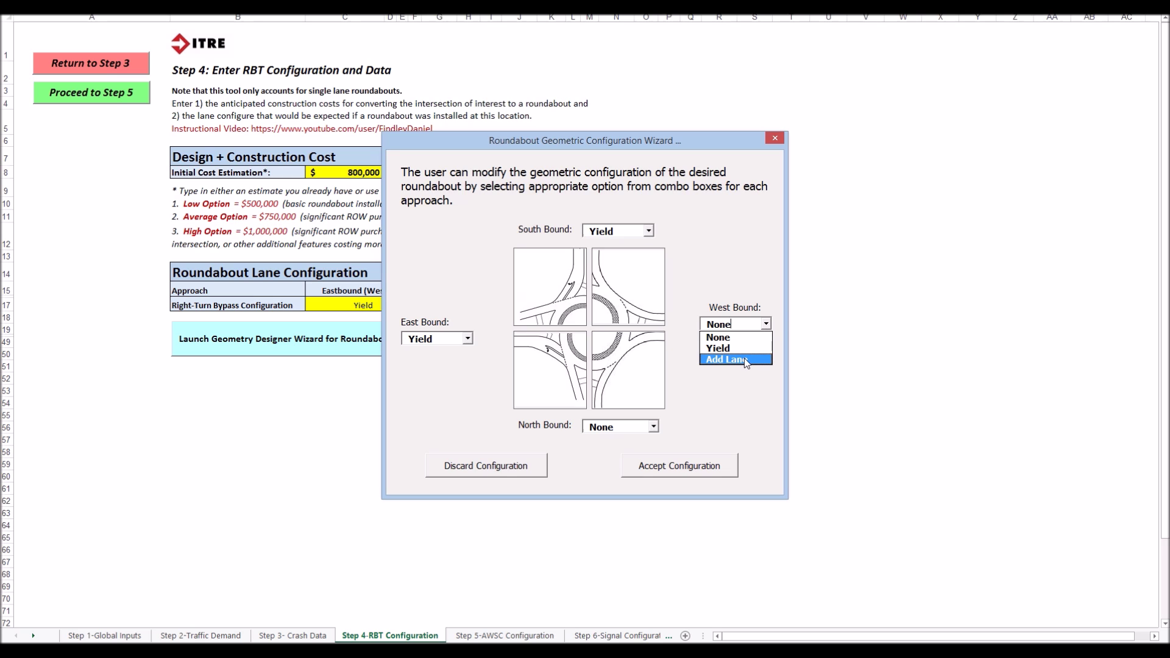
left_click(744, 360)
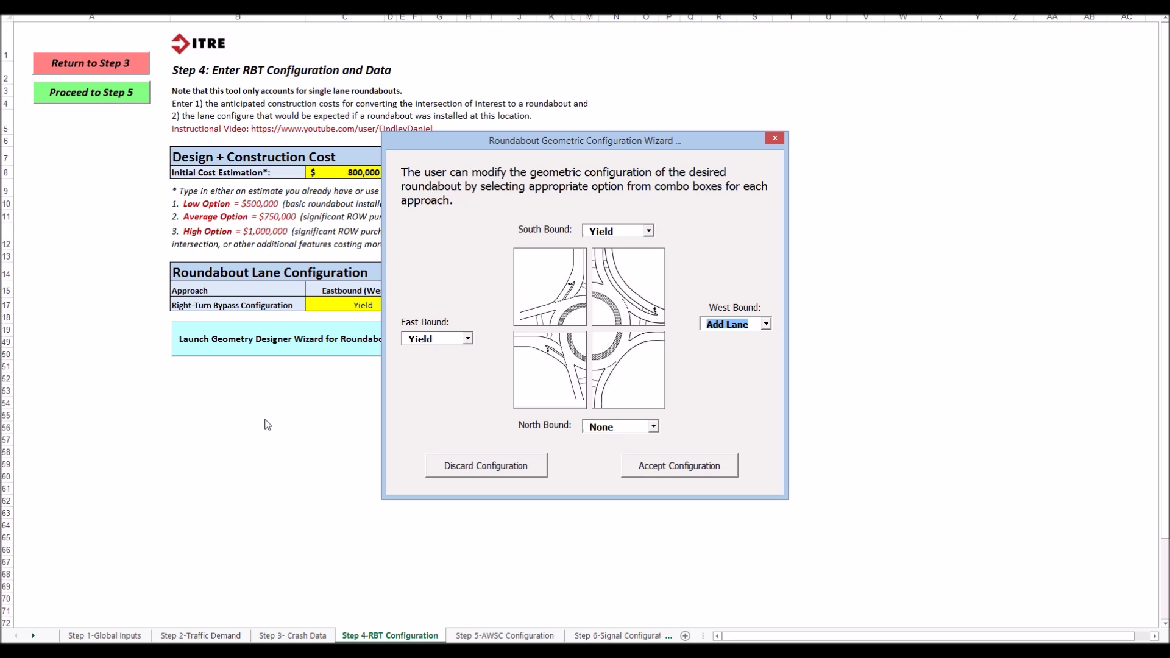
left_click(648, 233)
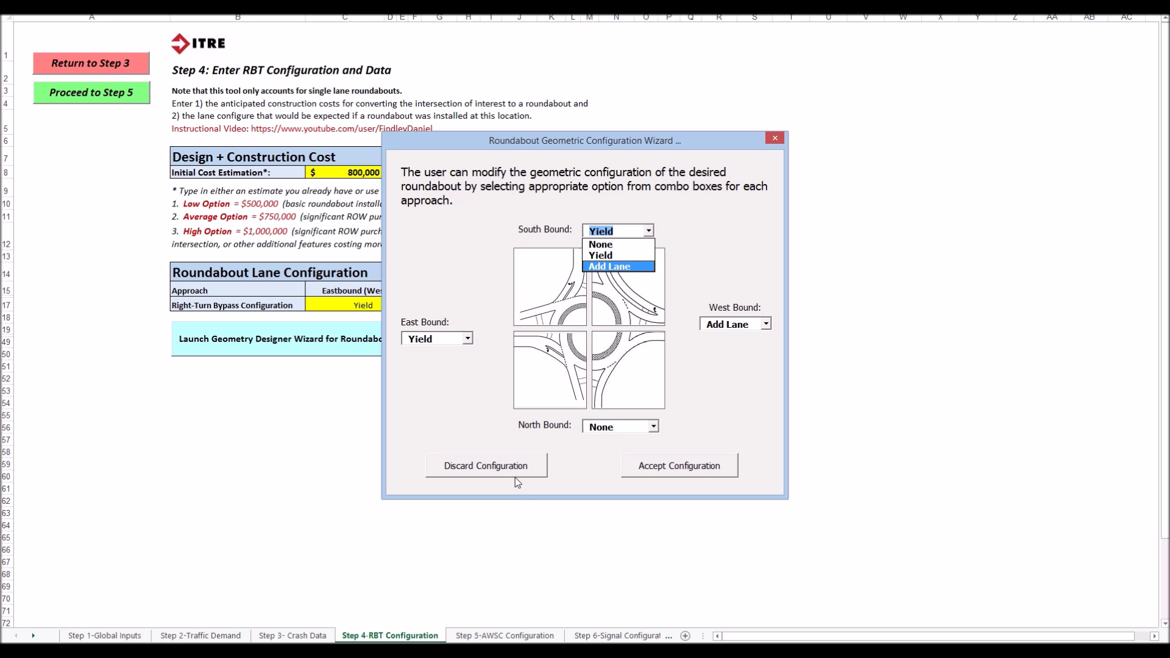
left_click(690, 381)
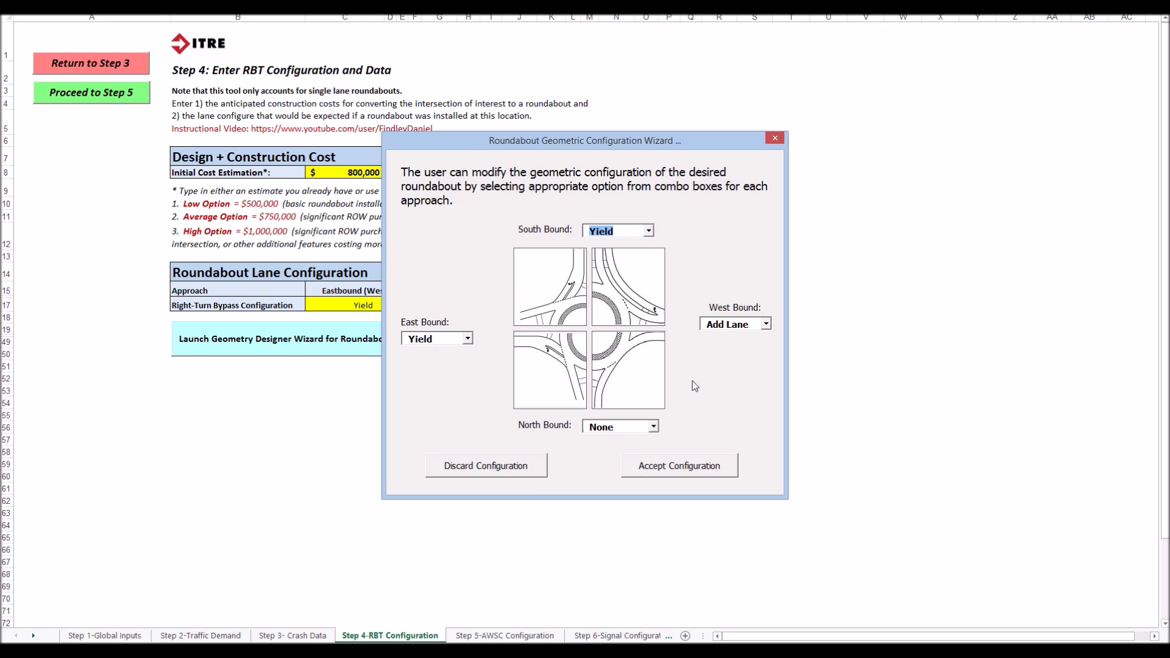
left_click(682, 474)
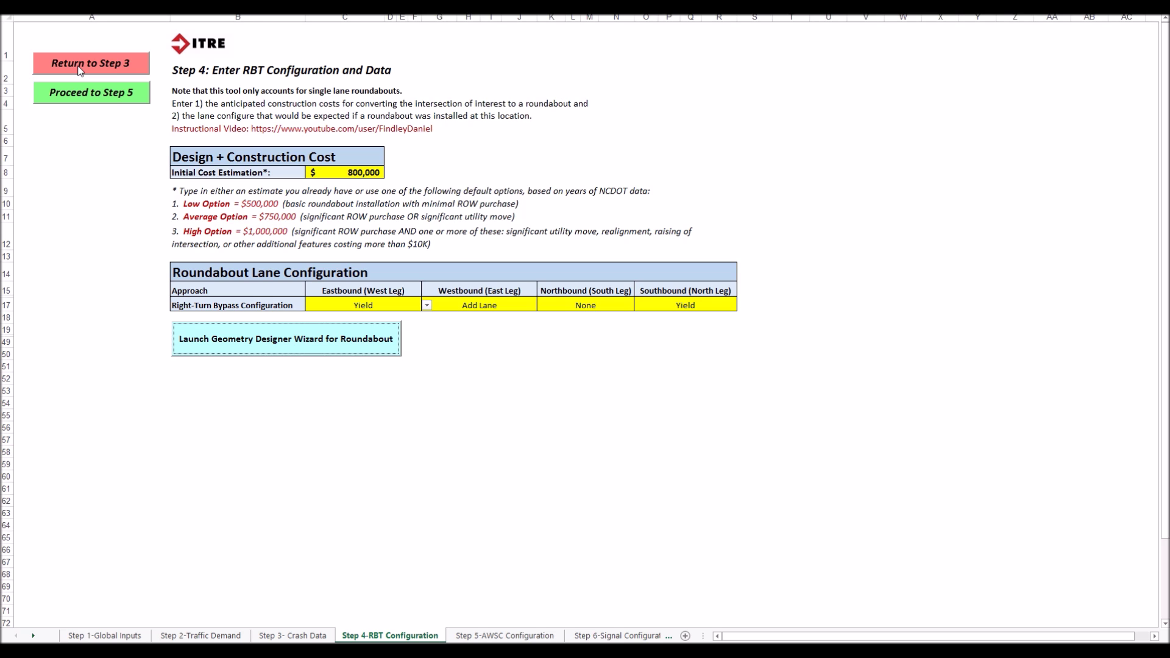
- Proceed to Step 5 and enter the Average Option cost of 25000 as the AWSC initial cost estimation
left_click(95, 99)
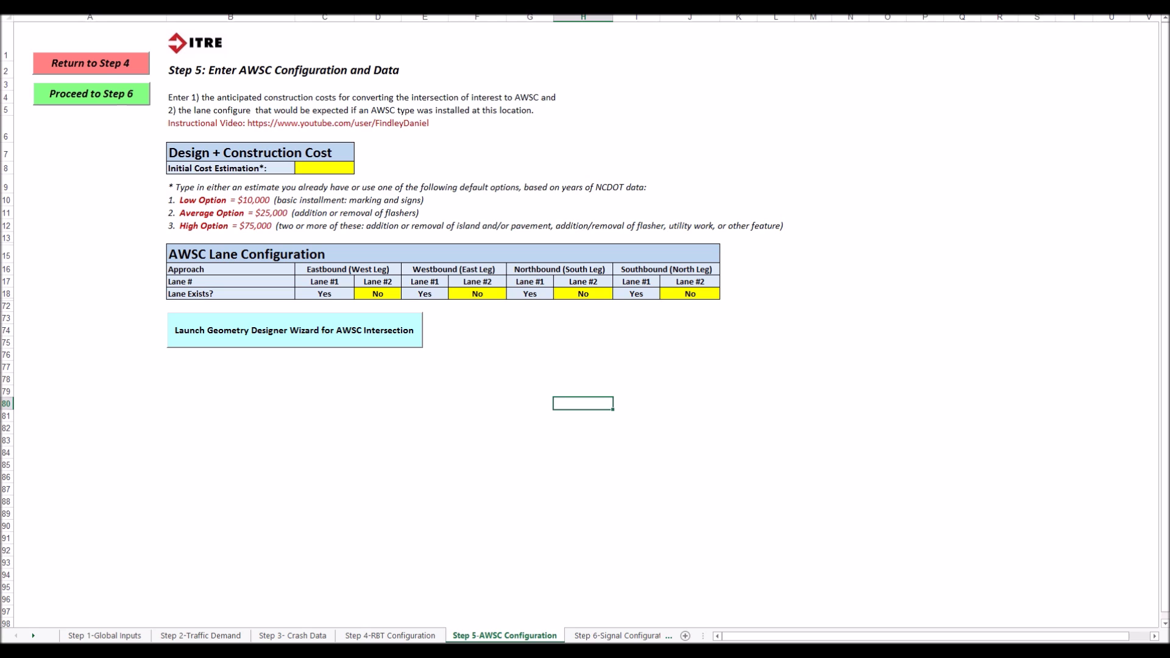
left_click(324, 169)
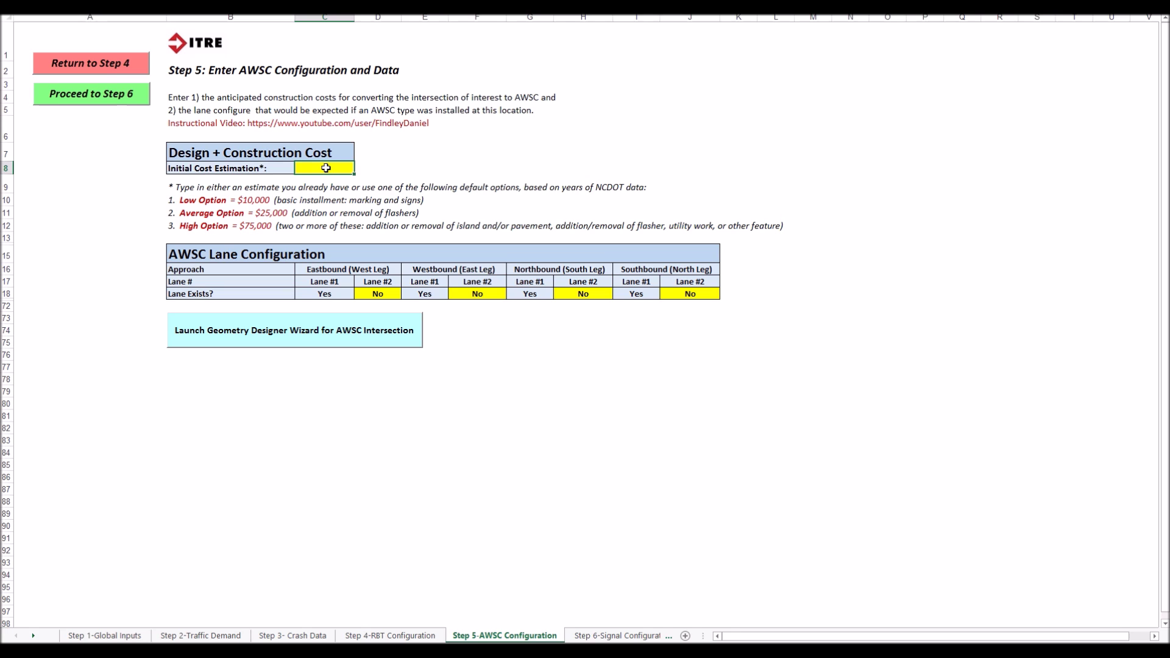
type("25000")
left_click(364, 205)
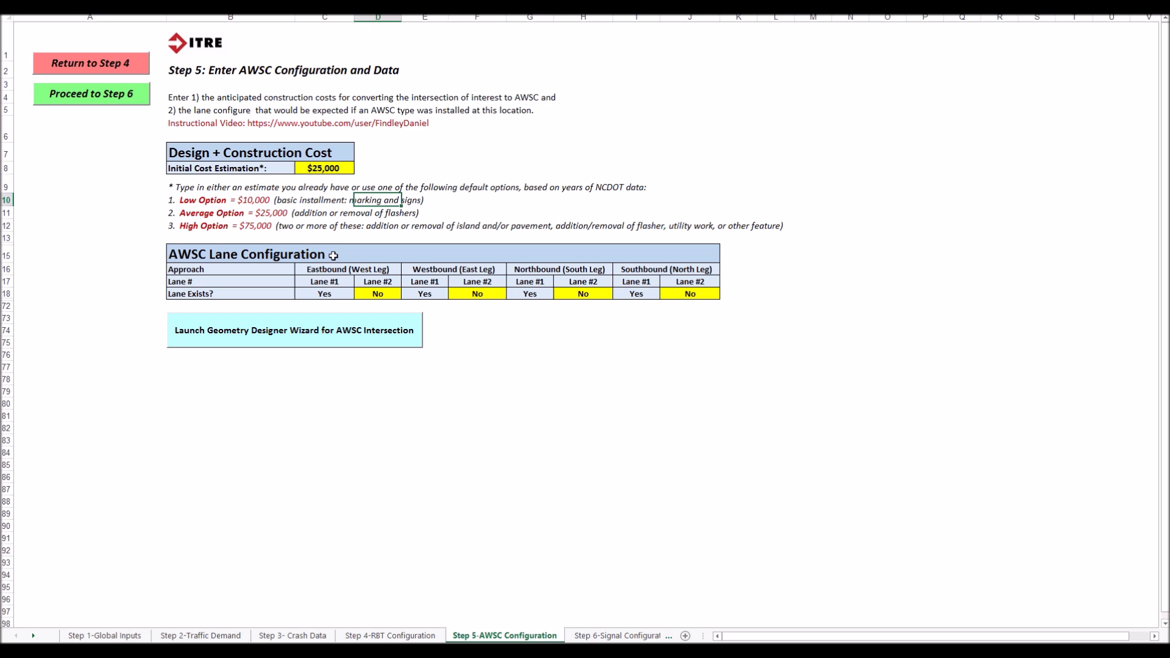
left_click(374, 291)
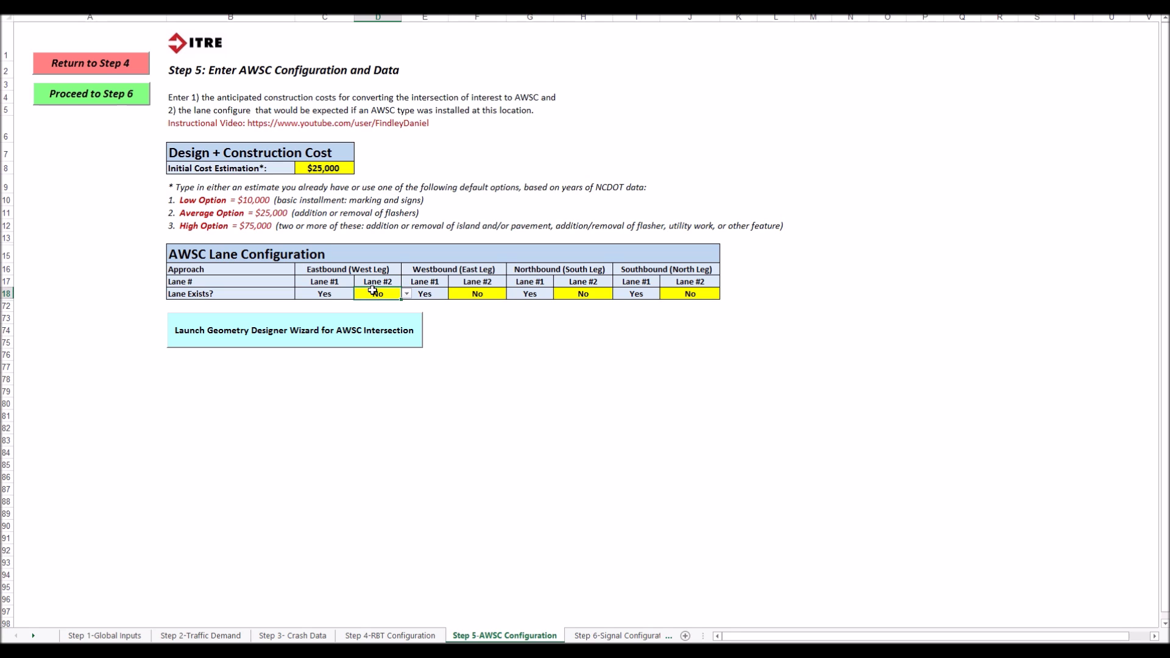
left_click(406, 293)
left_click(344, 294)
left_click(337, 282)
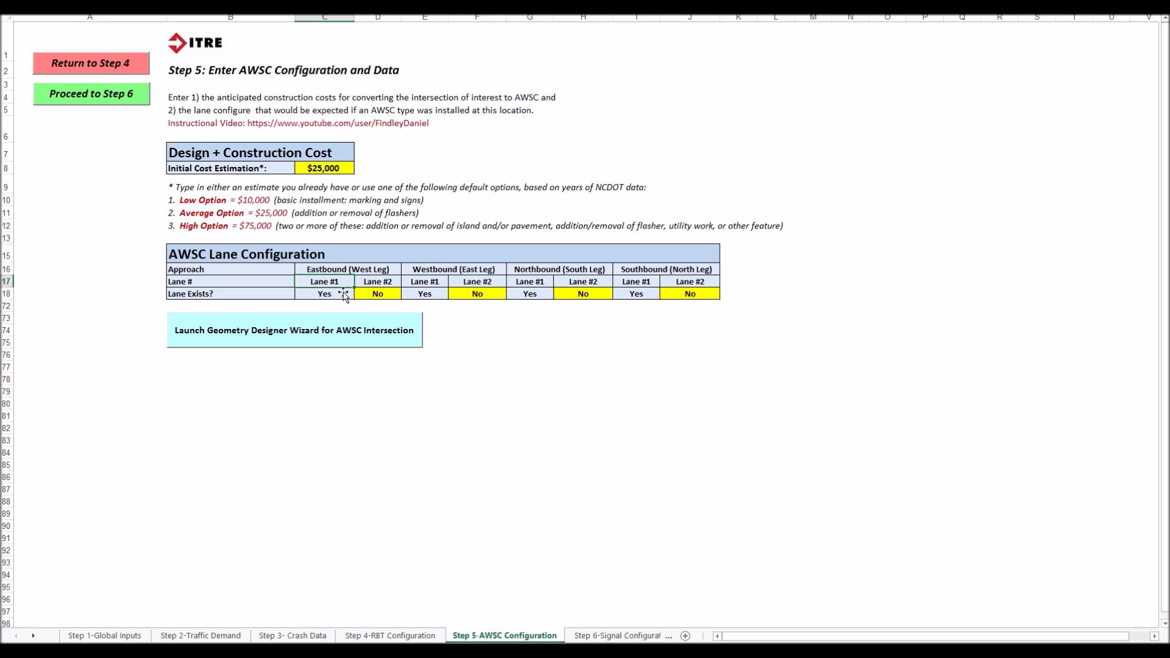
left_click(377, 282)
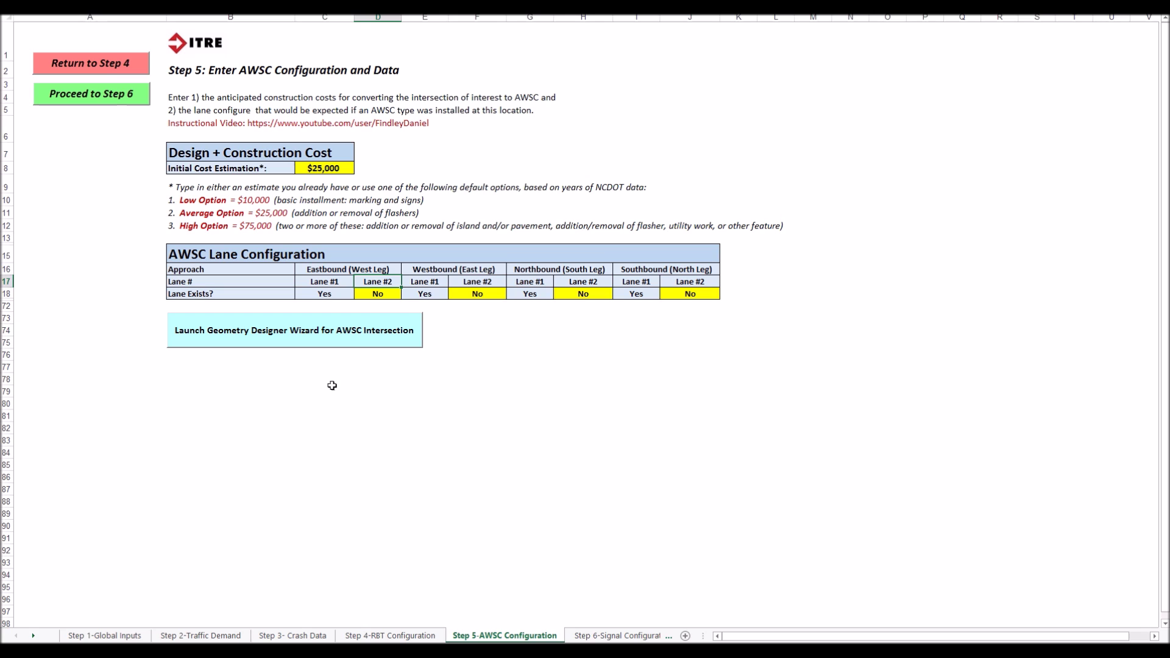
- In the AWSC geometry designer wizard, set the second lane to Yes for southbound, westbound and eastbound, and accept the configuration
left_click(250, 343)
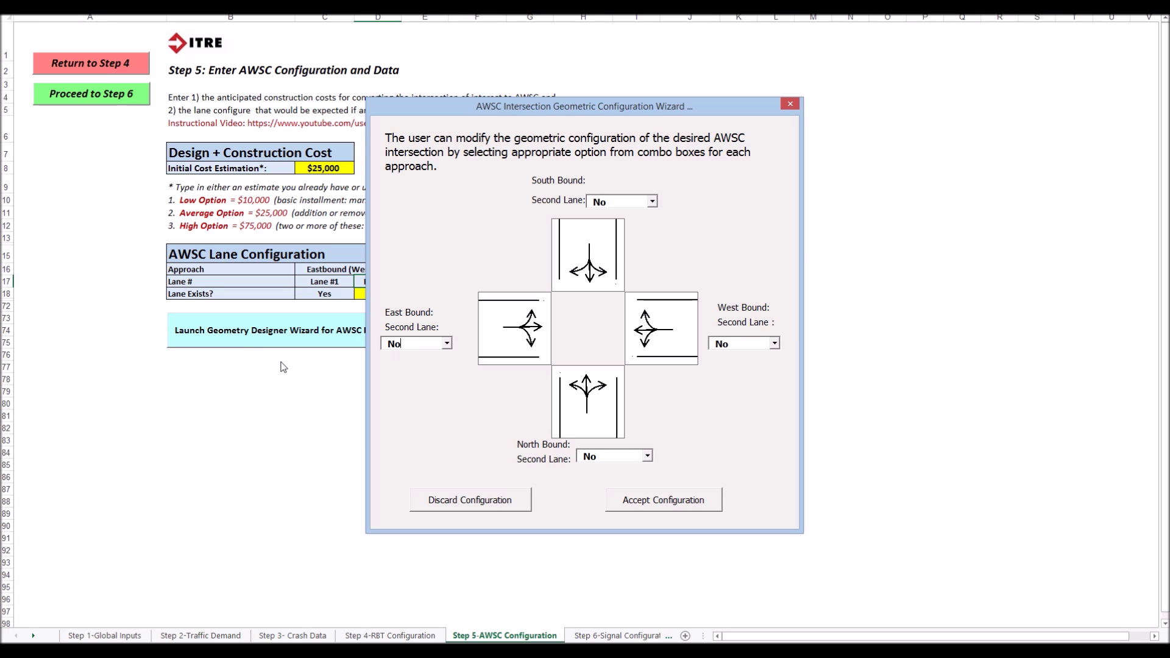
left_click(652, 203)
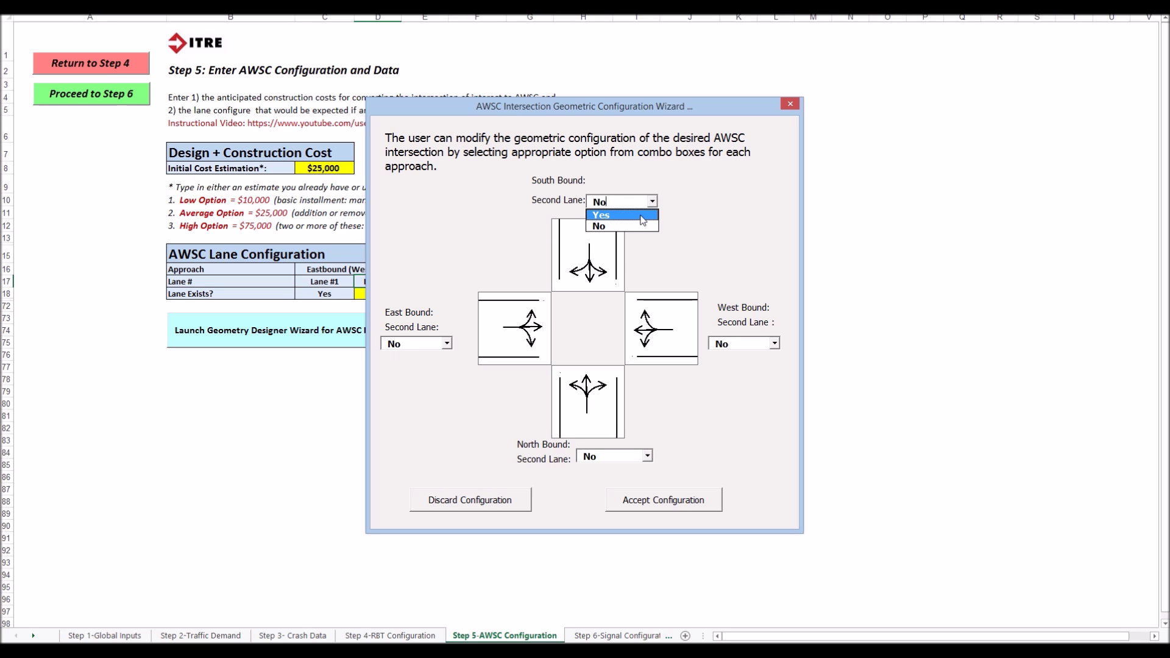
left_click(642, 215)
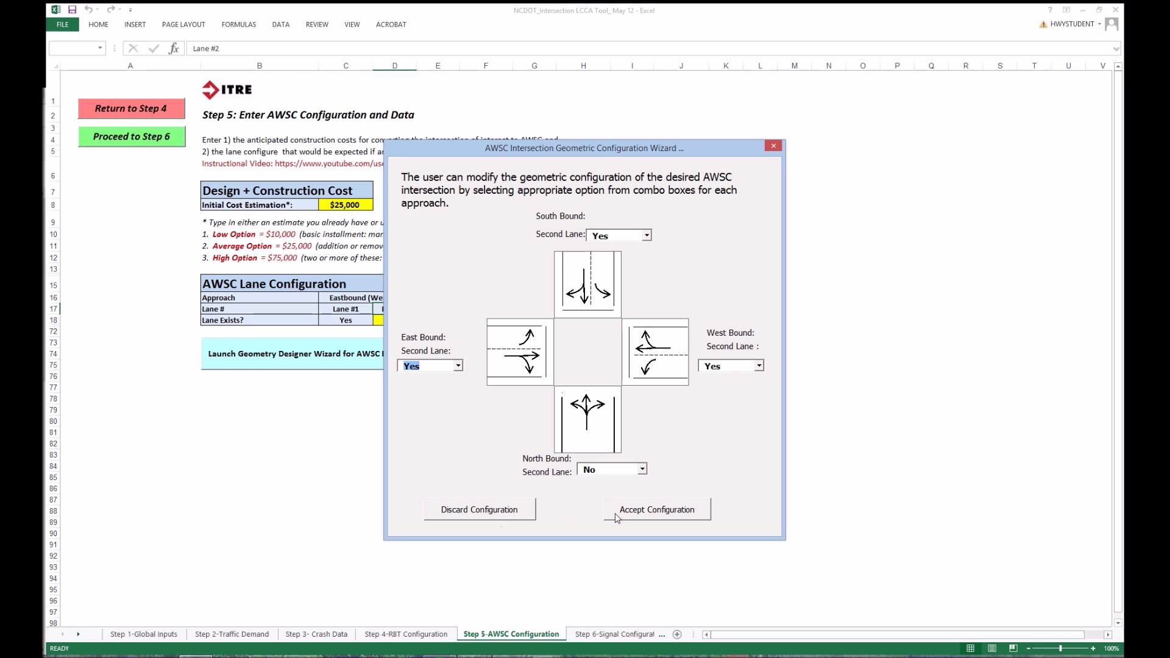
left_click(637, 515)
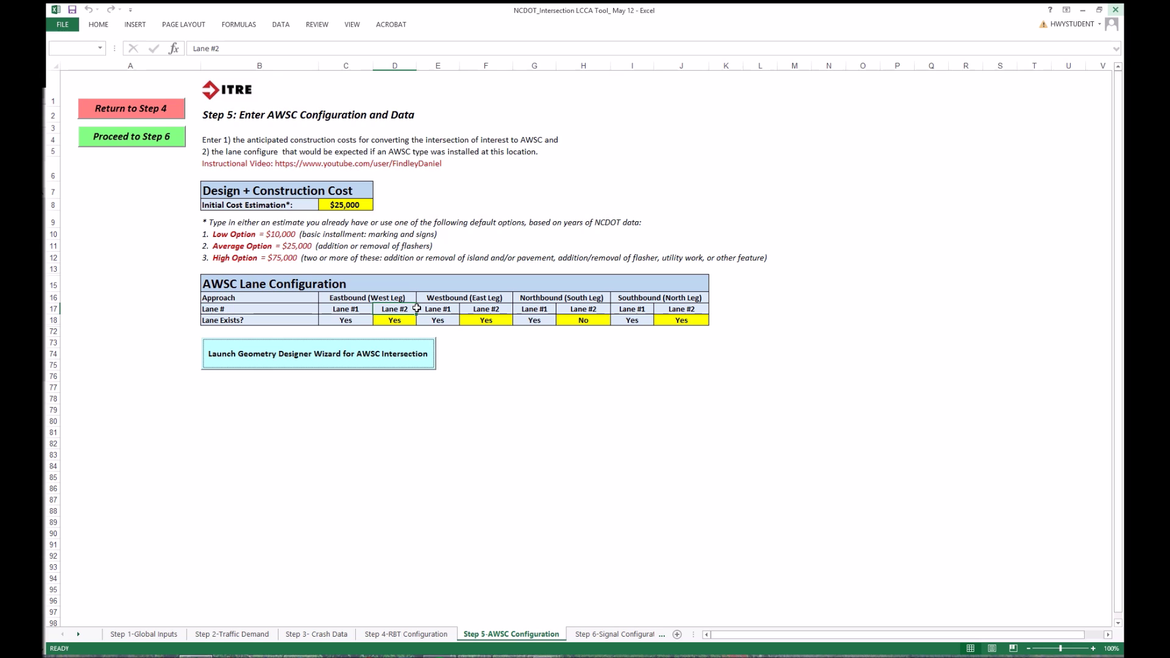
- Proceed to Step 6 and enter the Average Option cost of 90000 as the signal's initial cost estimation
left_click(135, 137)
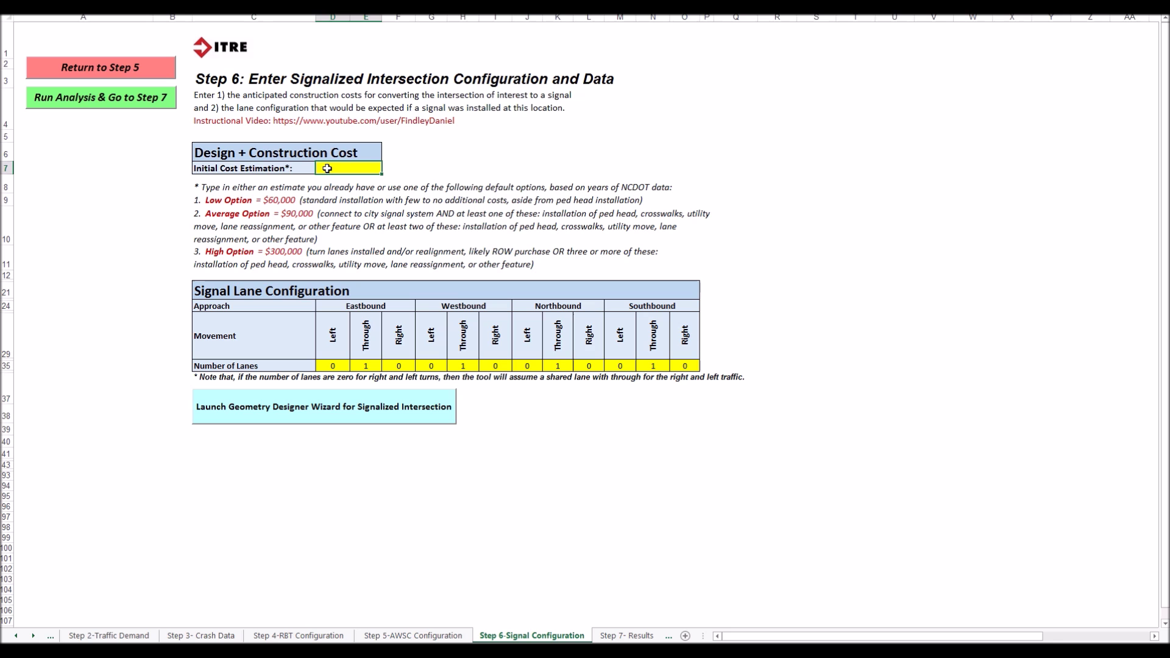
type("90000")
left_click(361, 227)
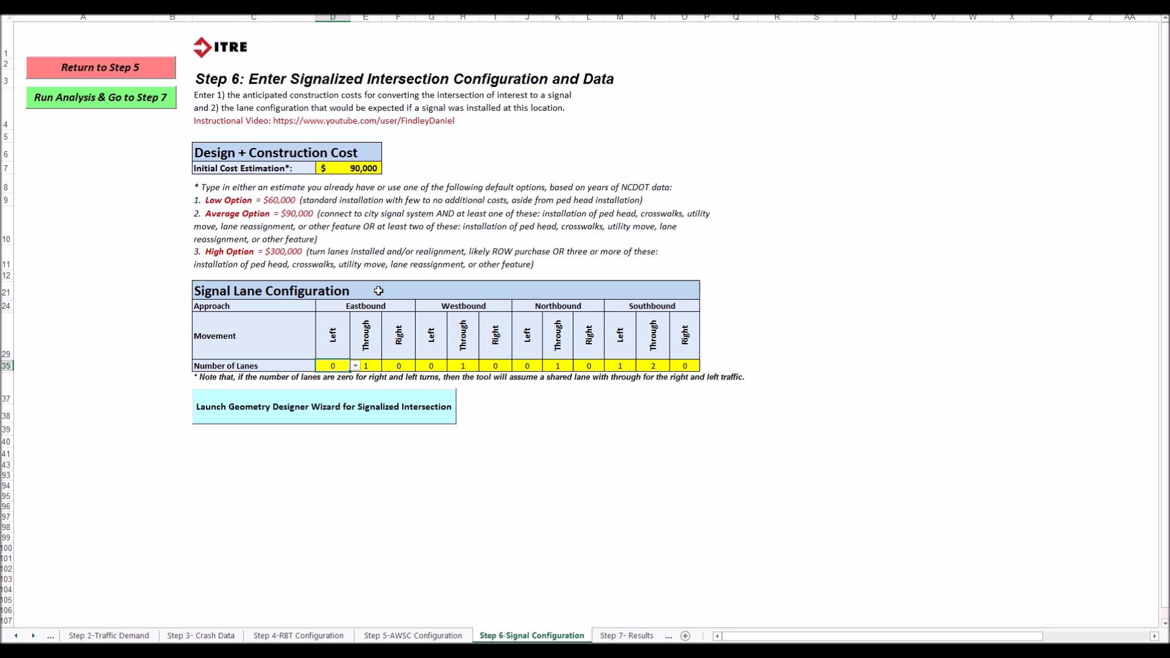
- In the signalized intersection geometry wizard, set southbound to 2 through lanes and 1 left-turn lane, and accept the configuration
left_click(355, 366)
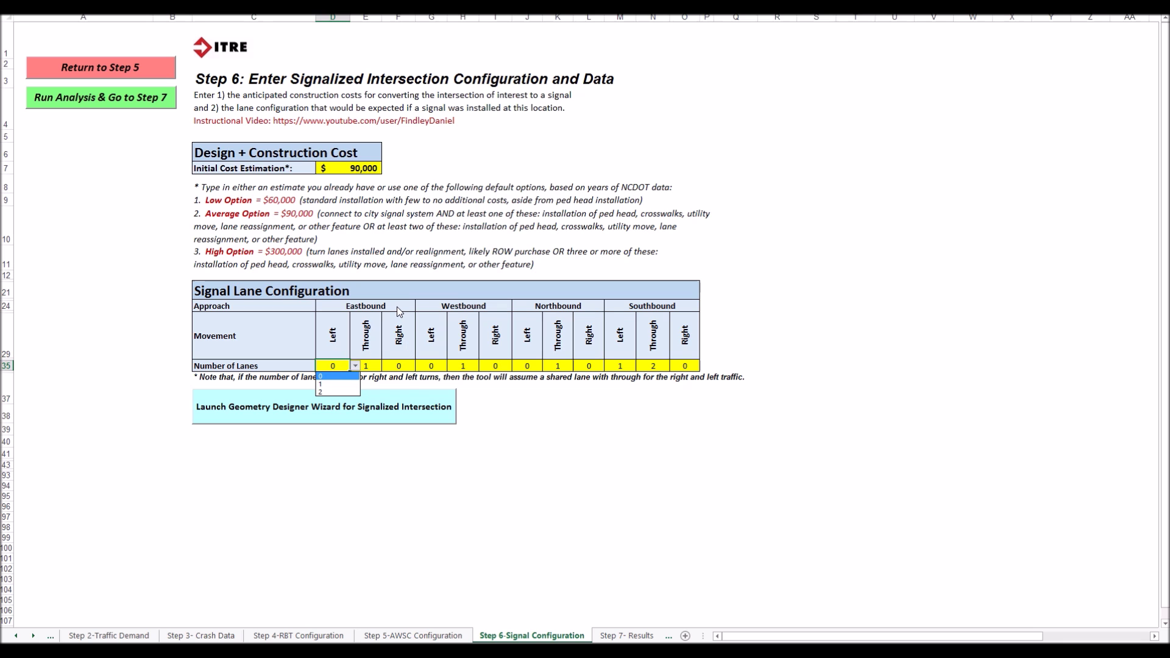
key("Escape")
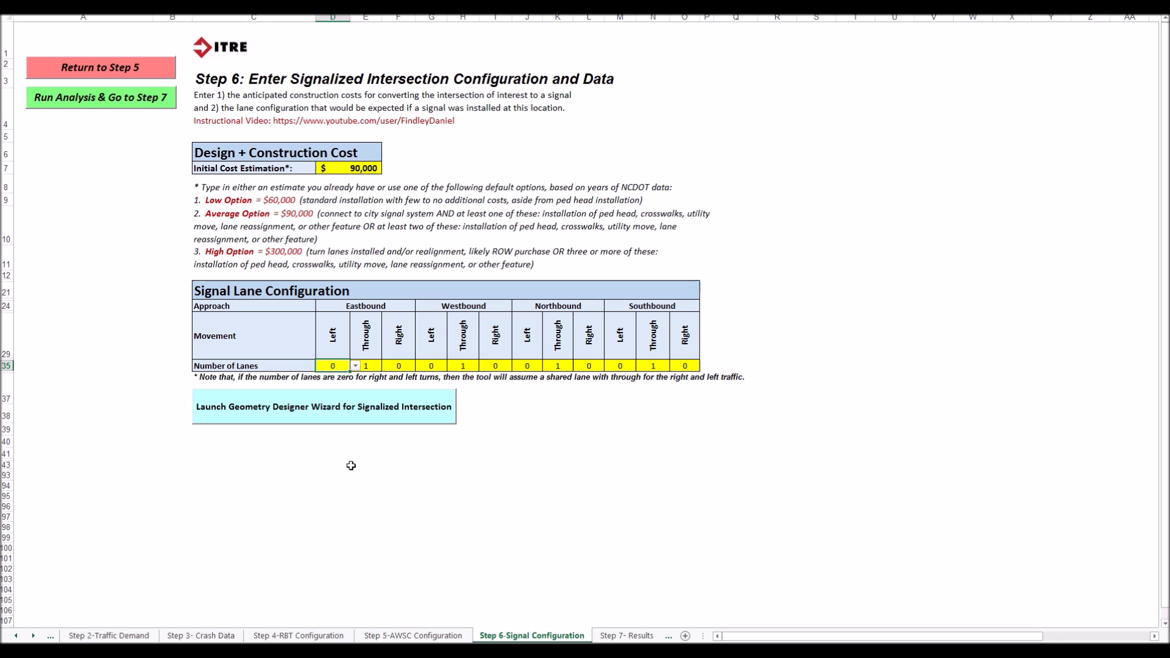
left_click(300, 419)
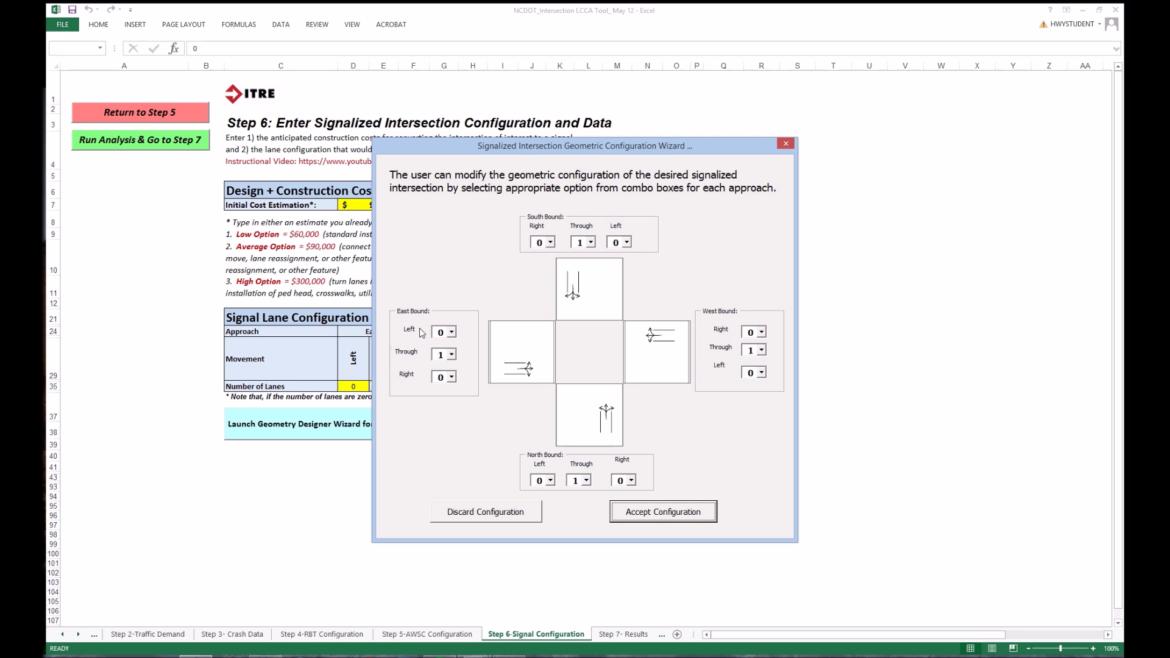
left_click(591, 243)
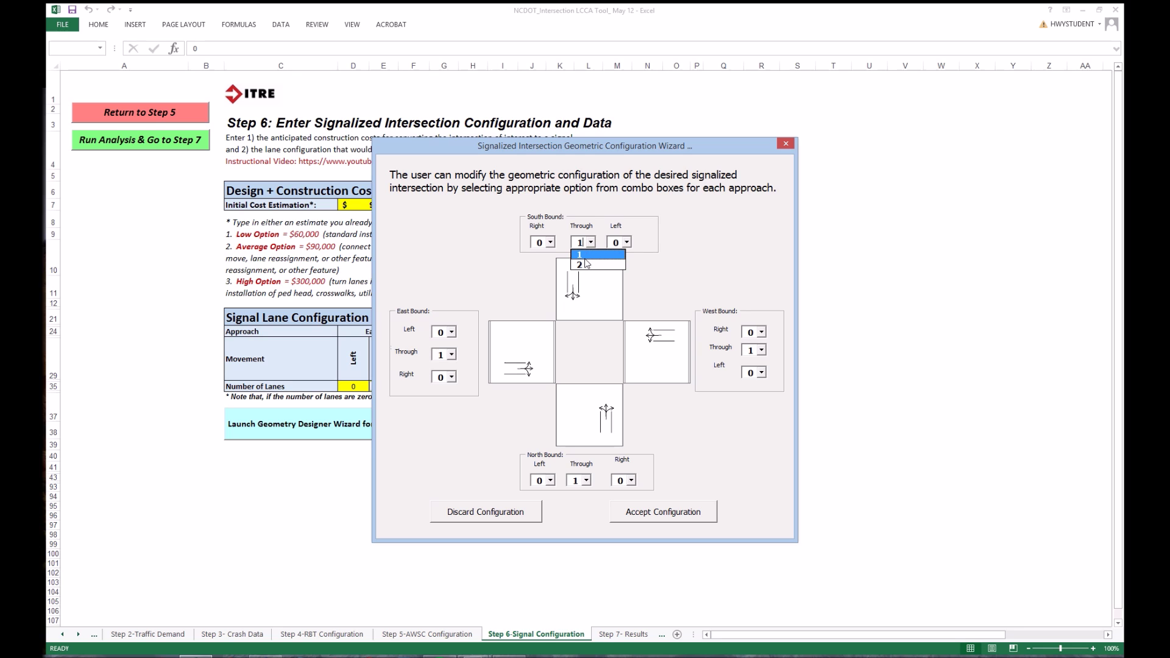
left_click(587, 265)
left_click(651, 370)
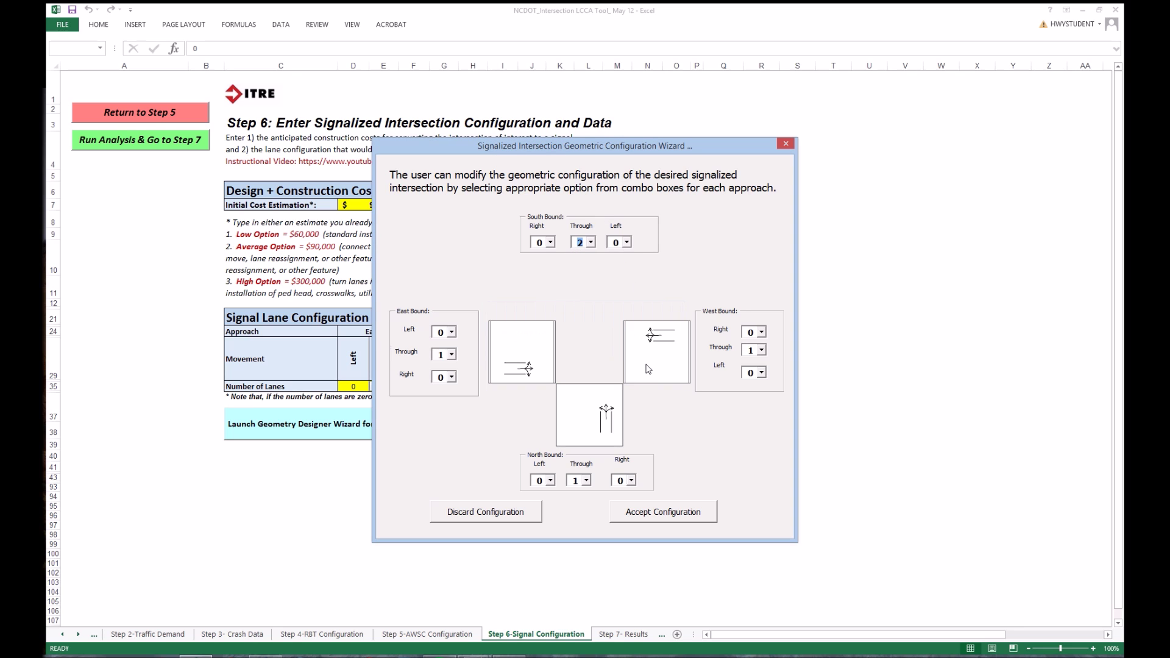
left_click(626, 243)
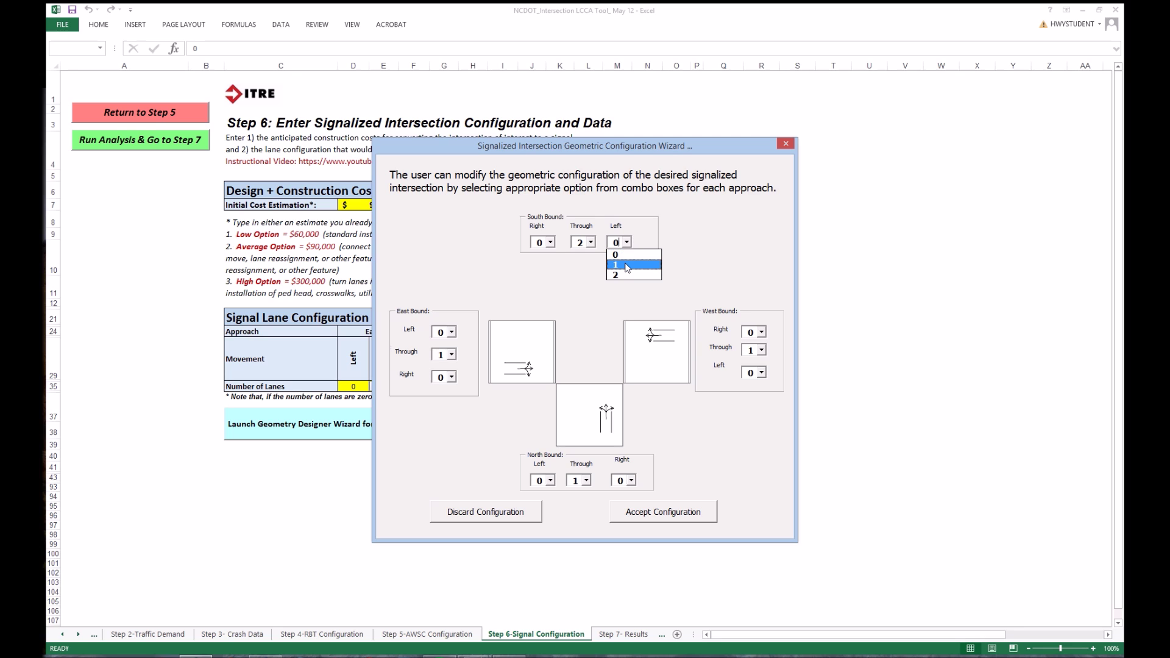
left_click(626, 266)
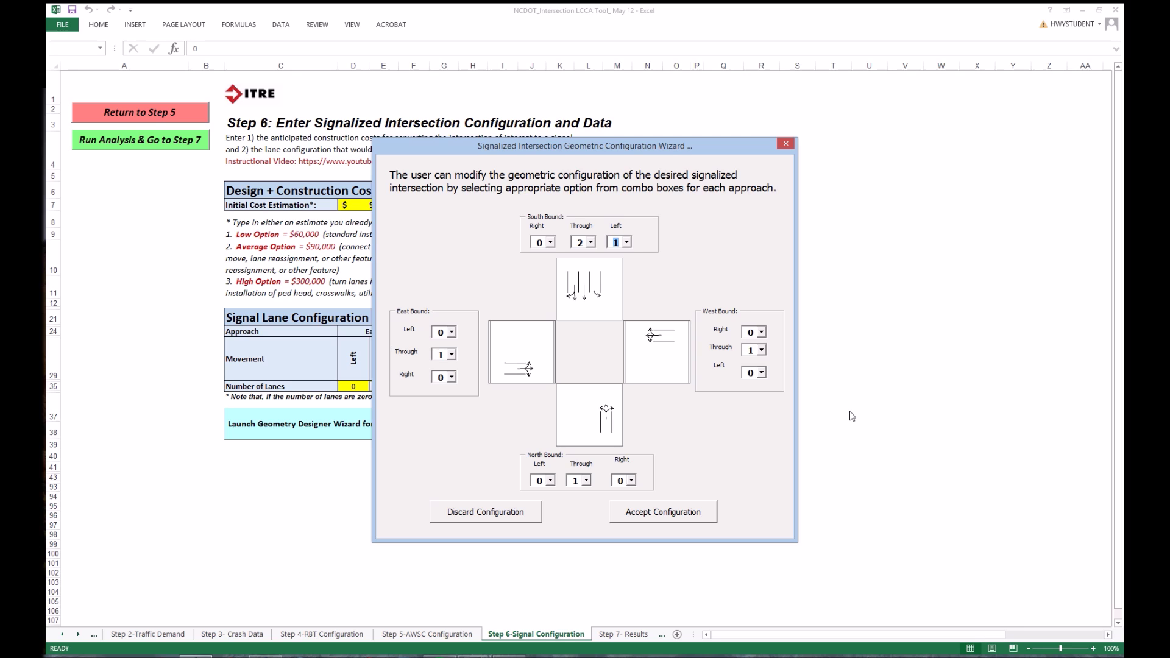
left_click(753, 373)
left_click(666, 514)
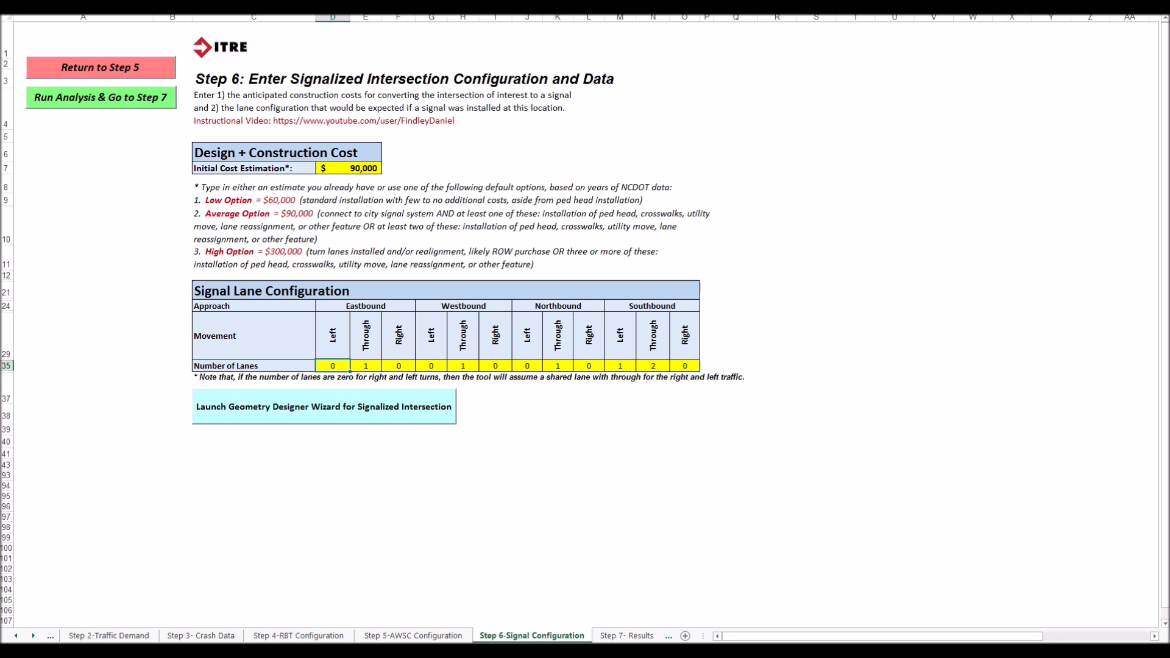
- Run the life cycle cost analysis and go to Step 7
left_click(107, 107)
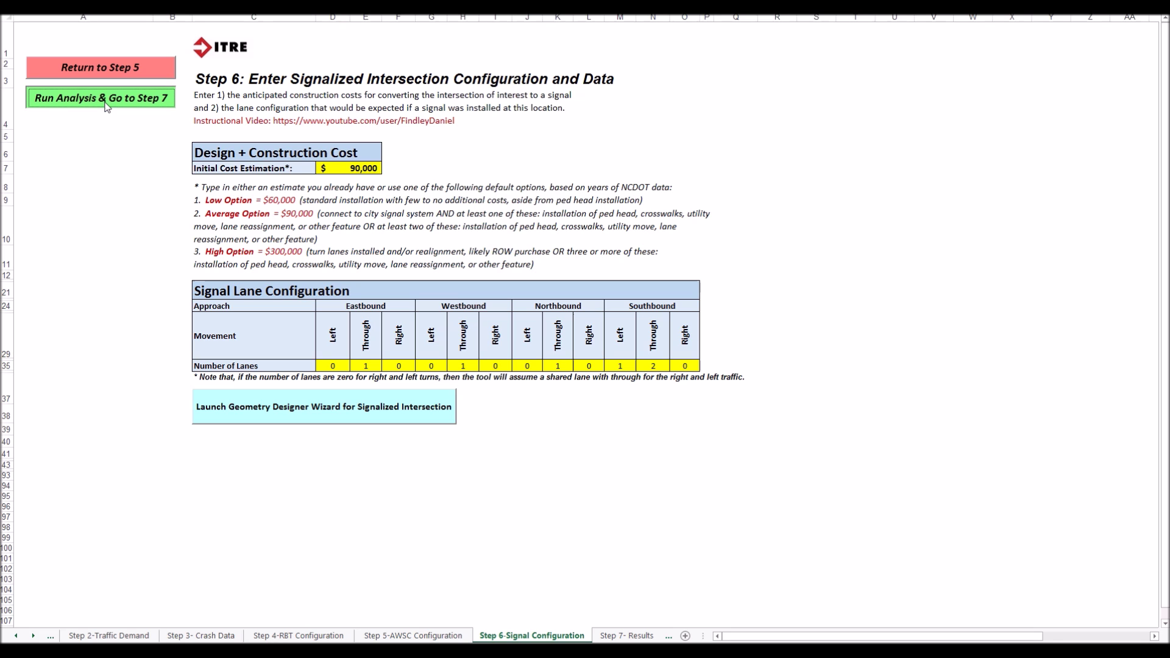